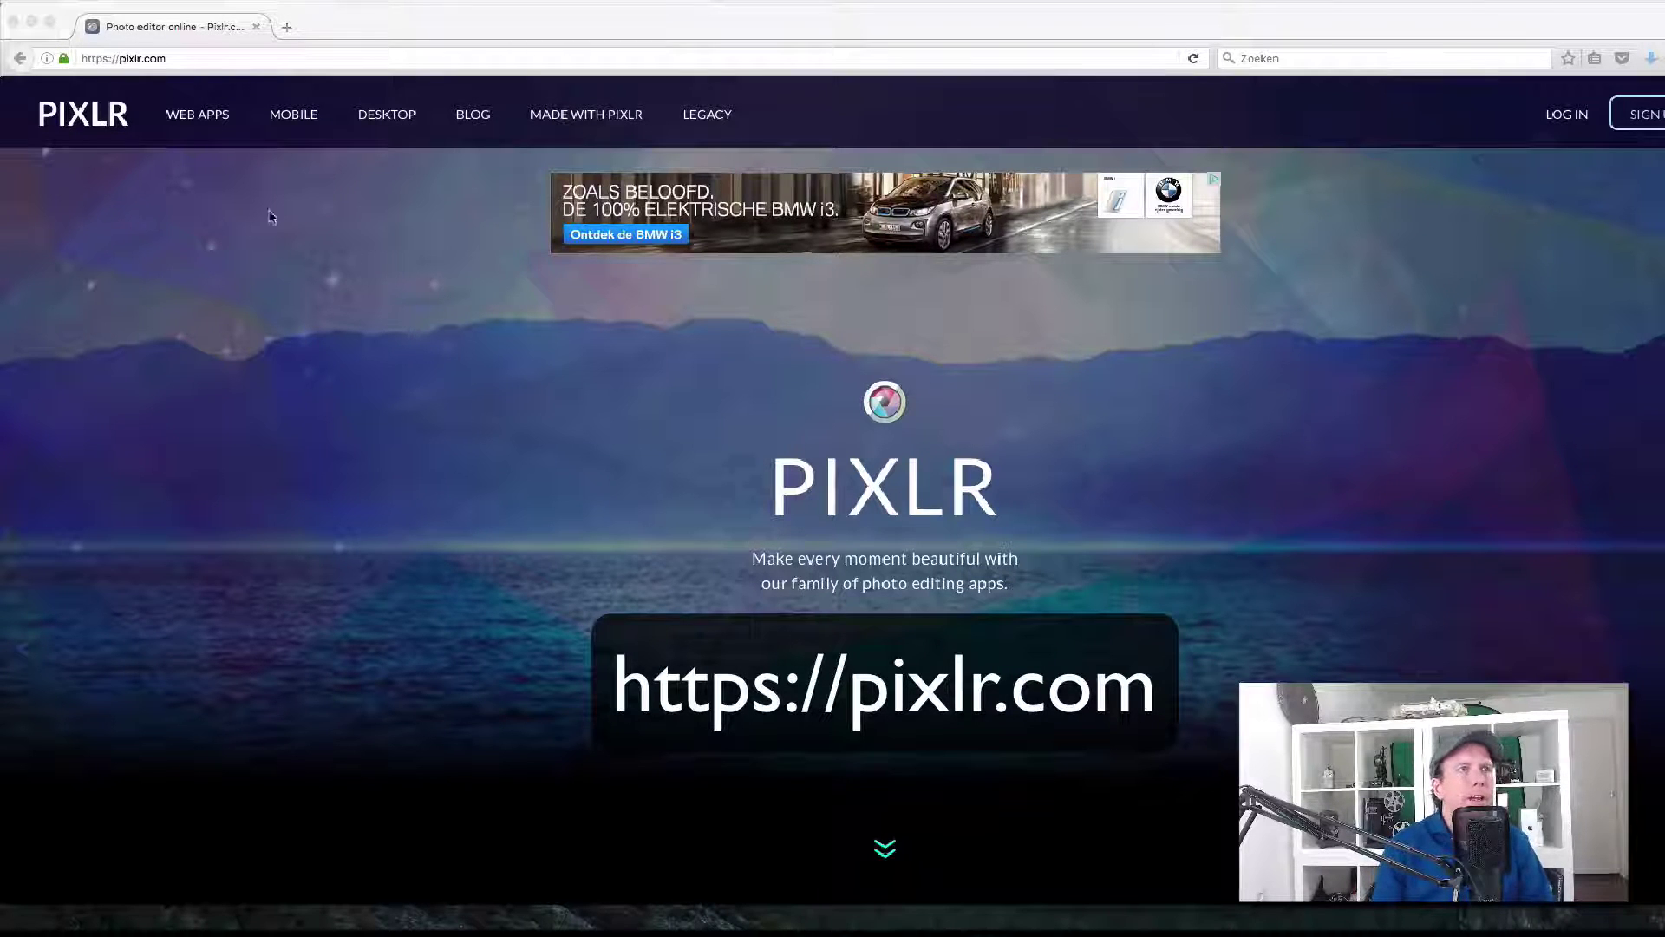
Go to Pixlr's Web Apps page and scroll down to the Pixlr Editor section.
left_click(198, 116)
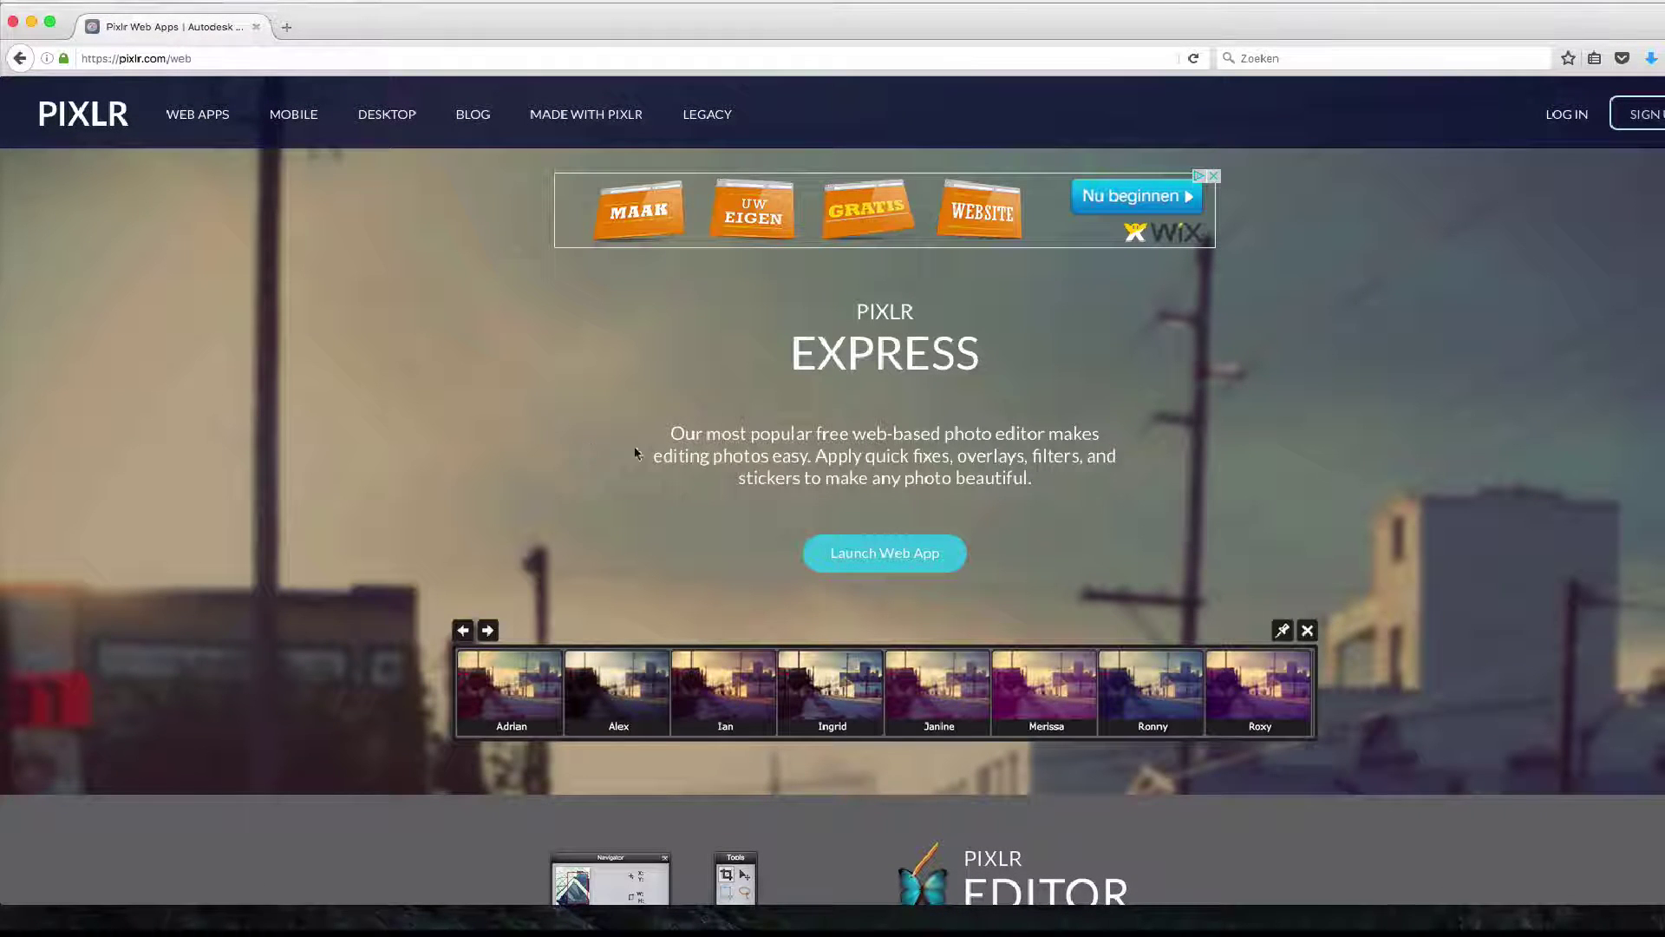
scroll(986, 793, "down", 4)
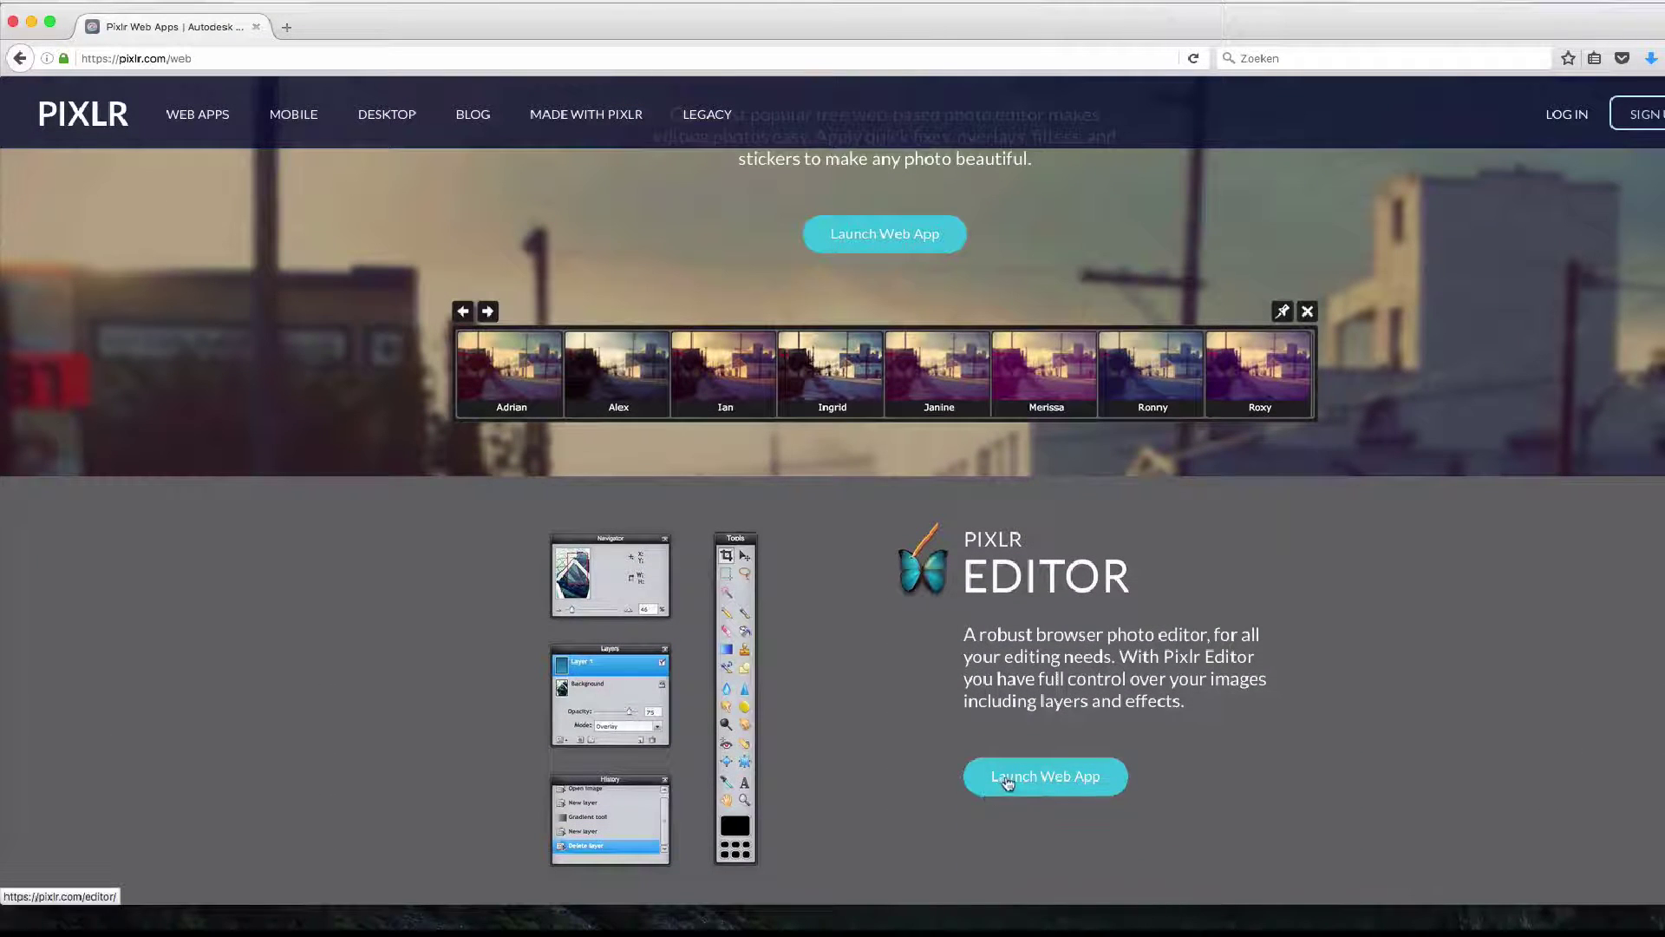
Launch Pixlr Editor and open Minecraft.jpg from the Desktop.
left_click(1012, 781)
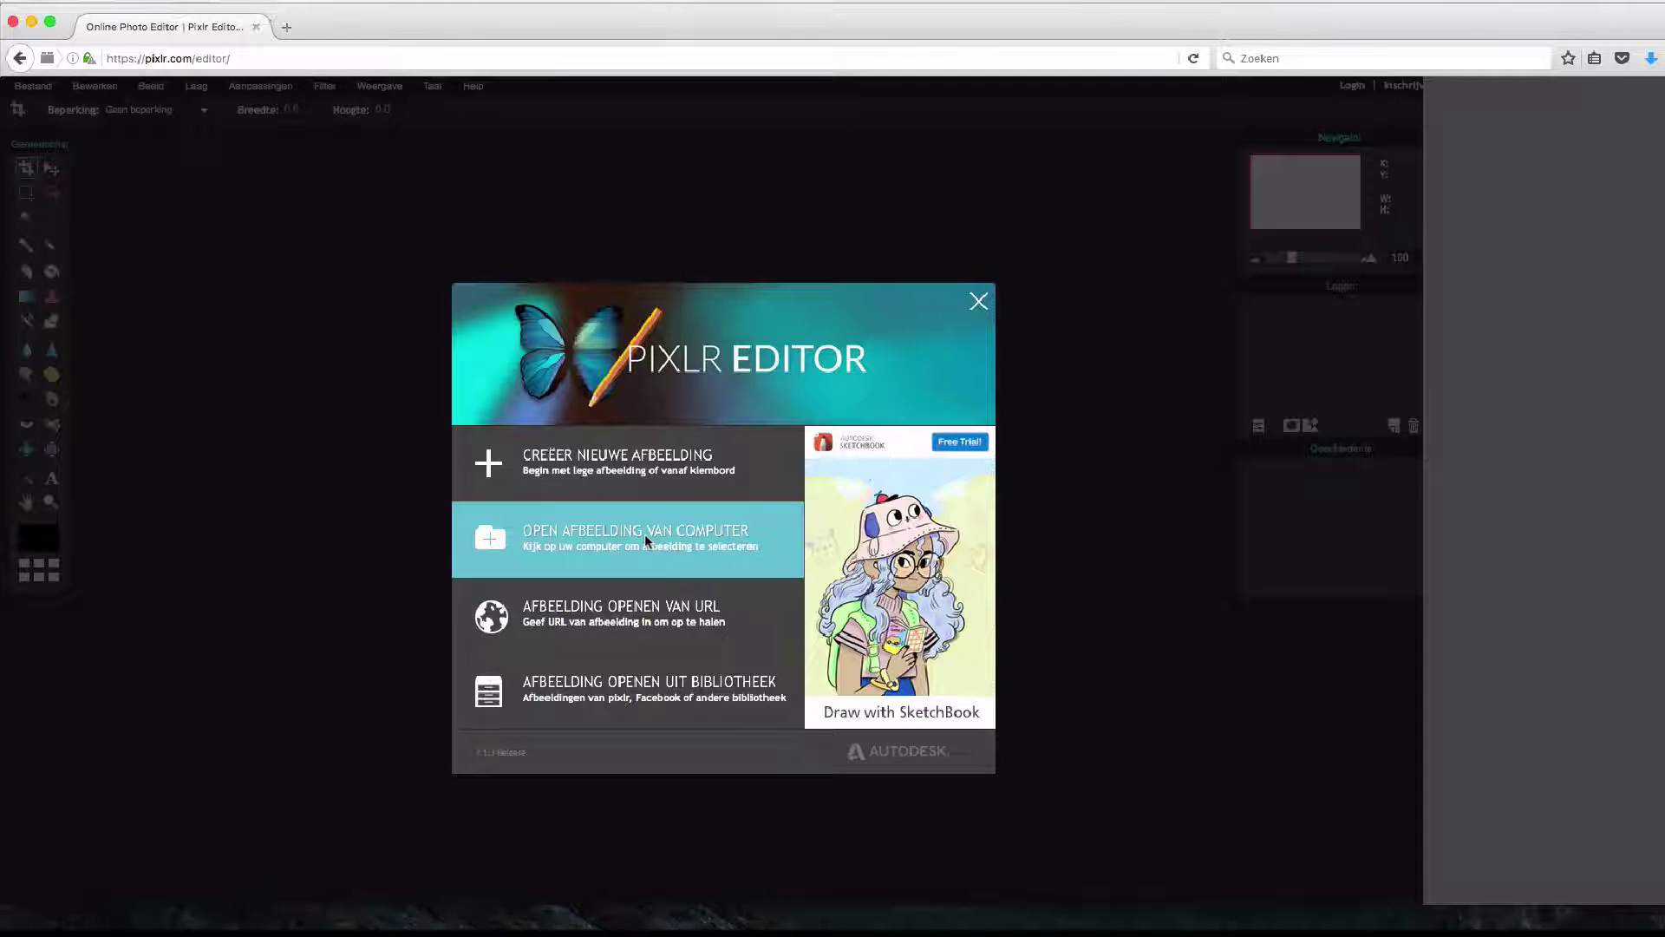
left_click(646, 540)
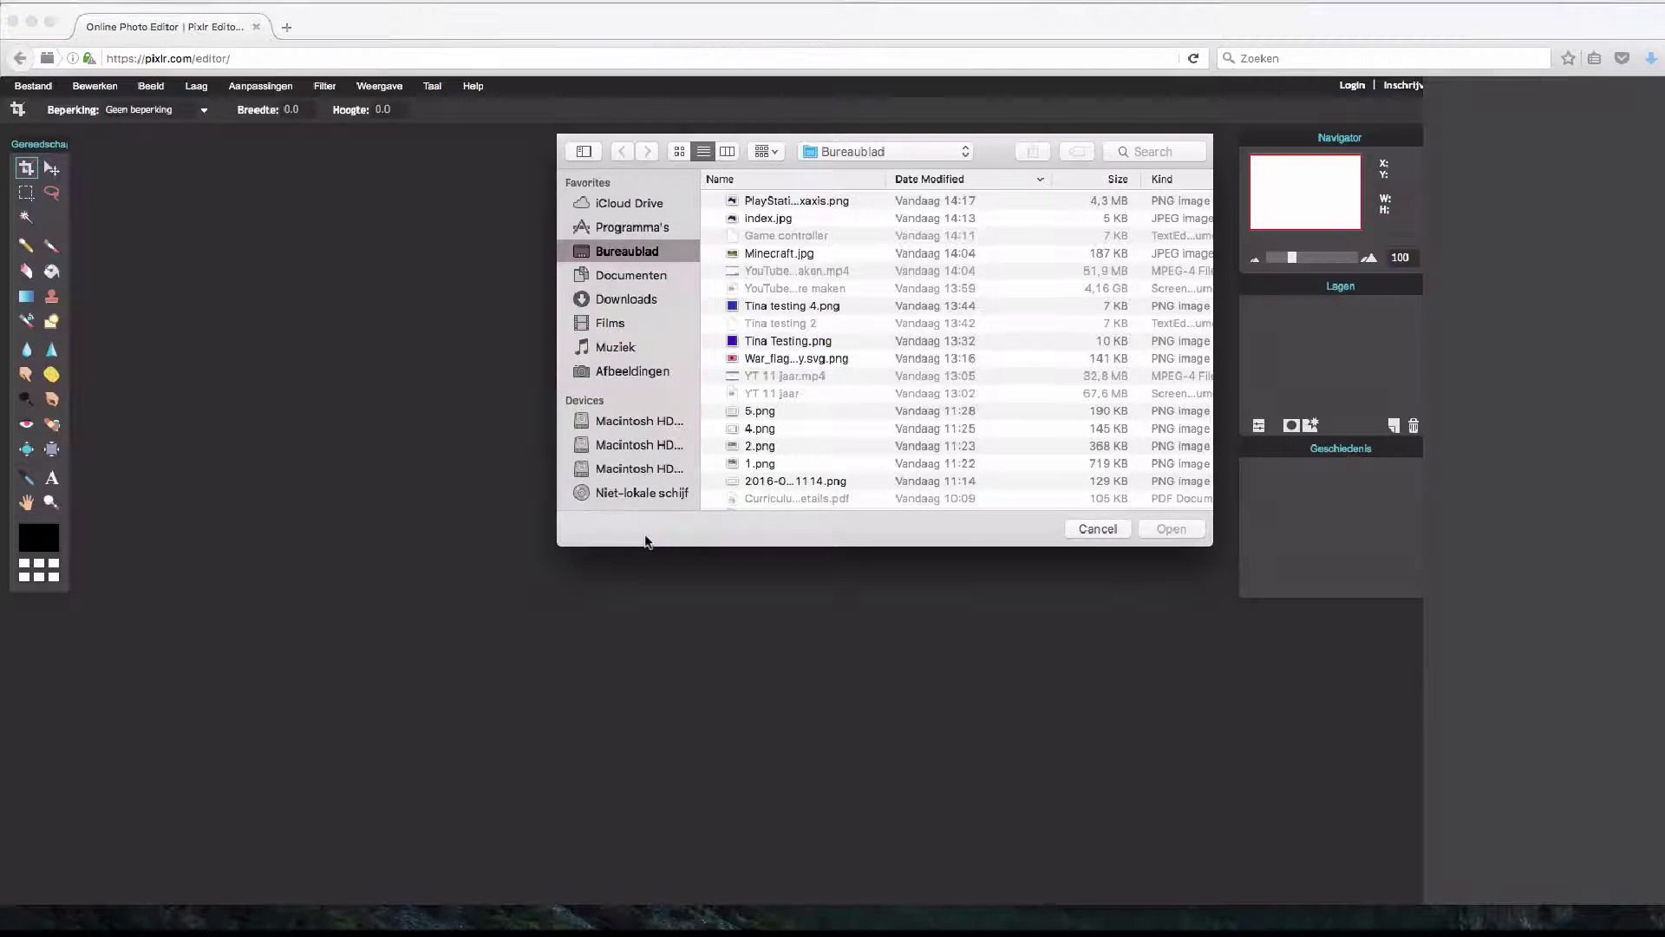
double_click(755, 253)
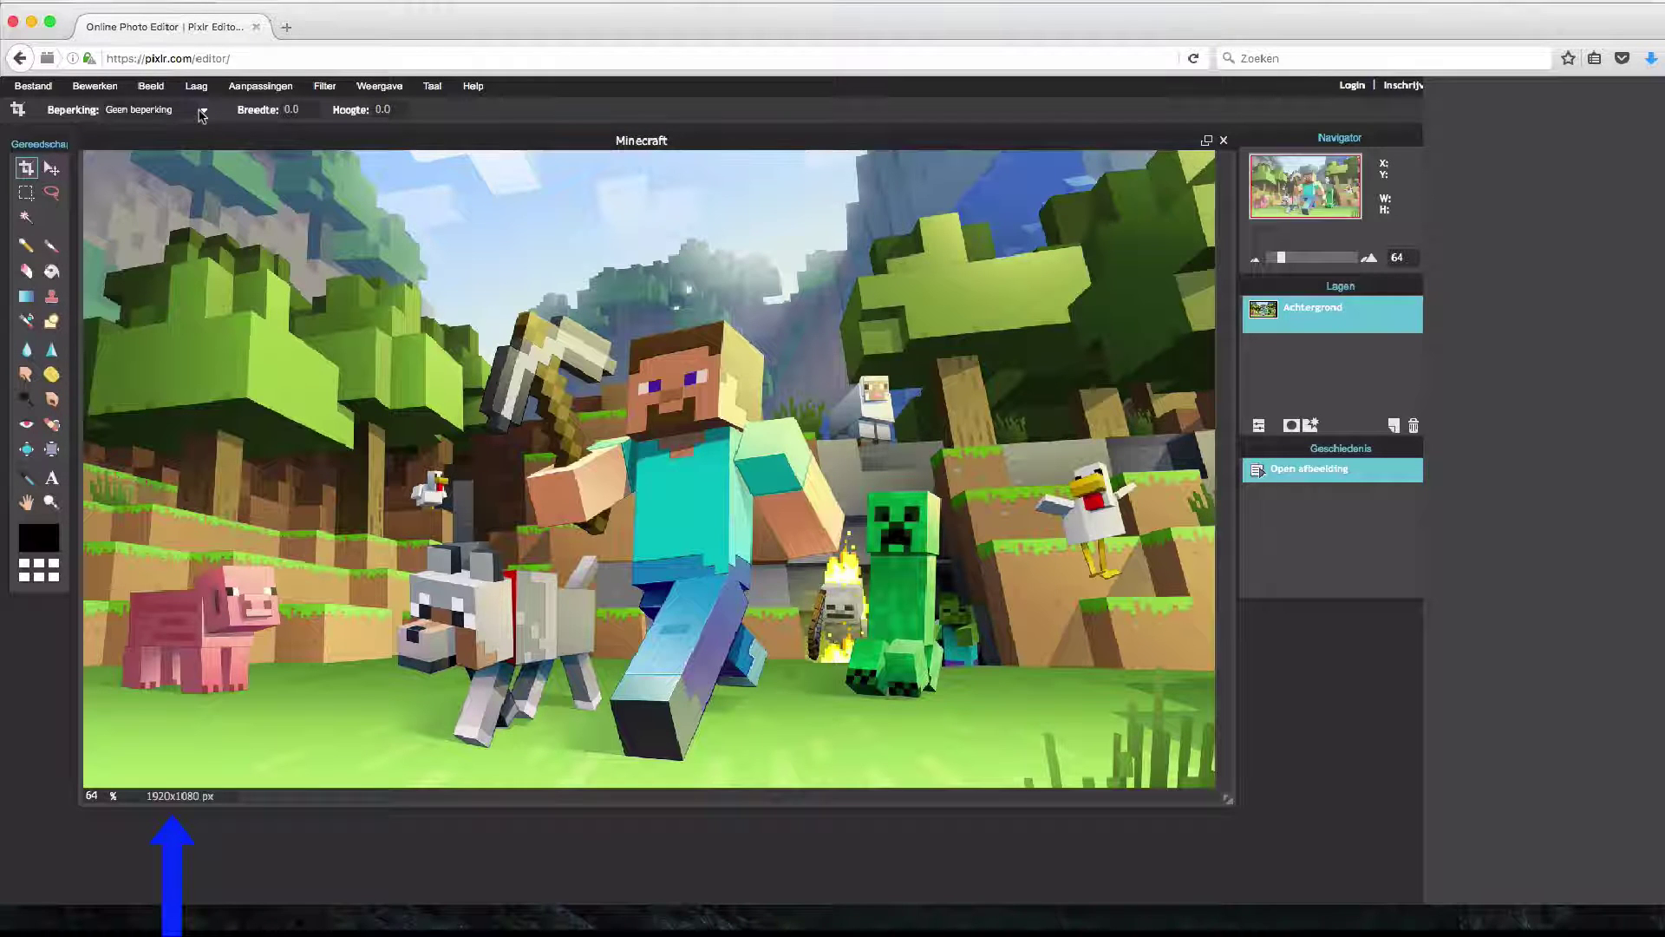
Resize the image from 1920x1080 to 2560x1440 px with proportions constrained.
left_click(152, 89)
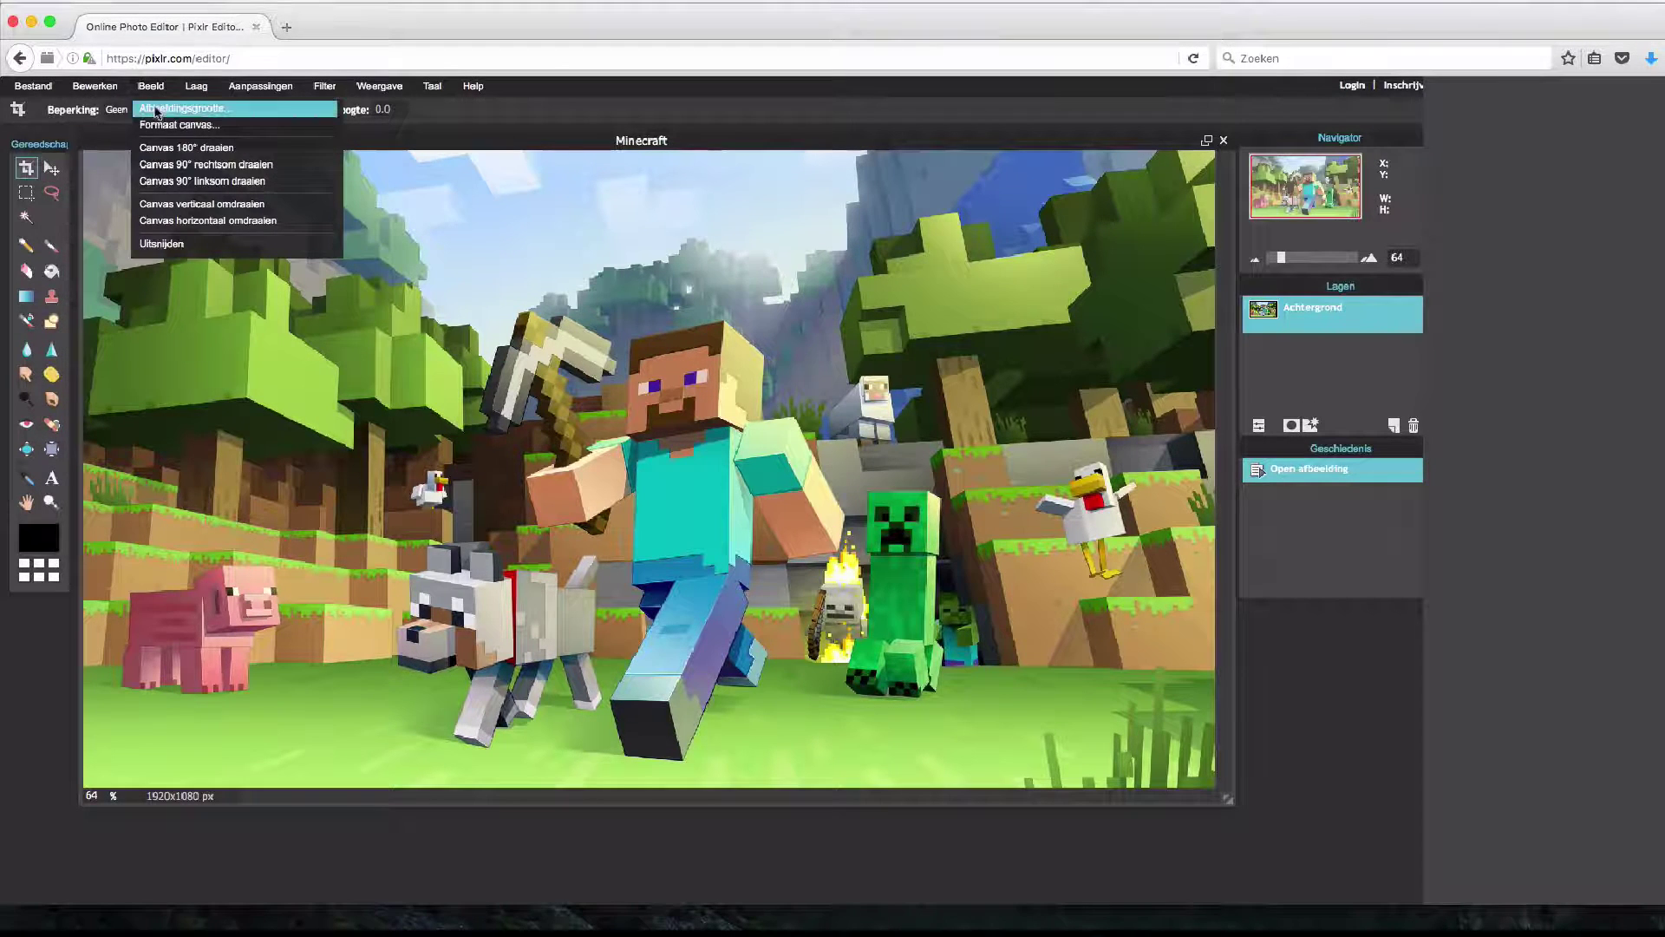
left_click(160, 109)
type("12")
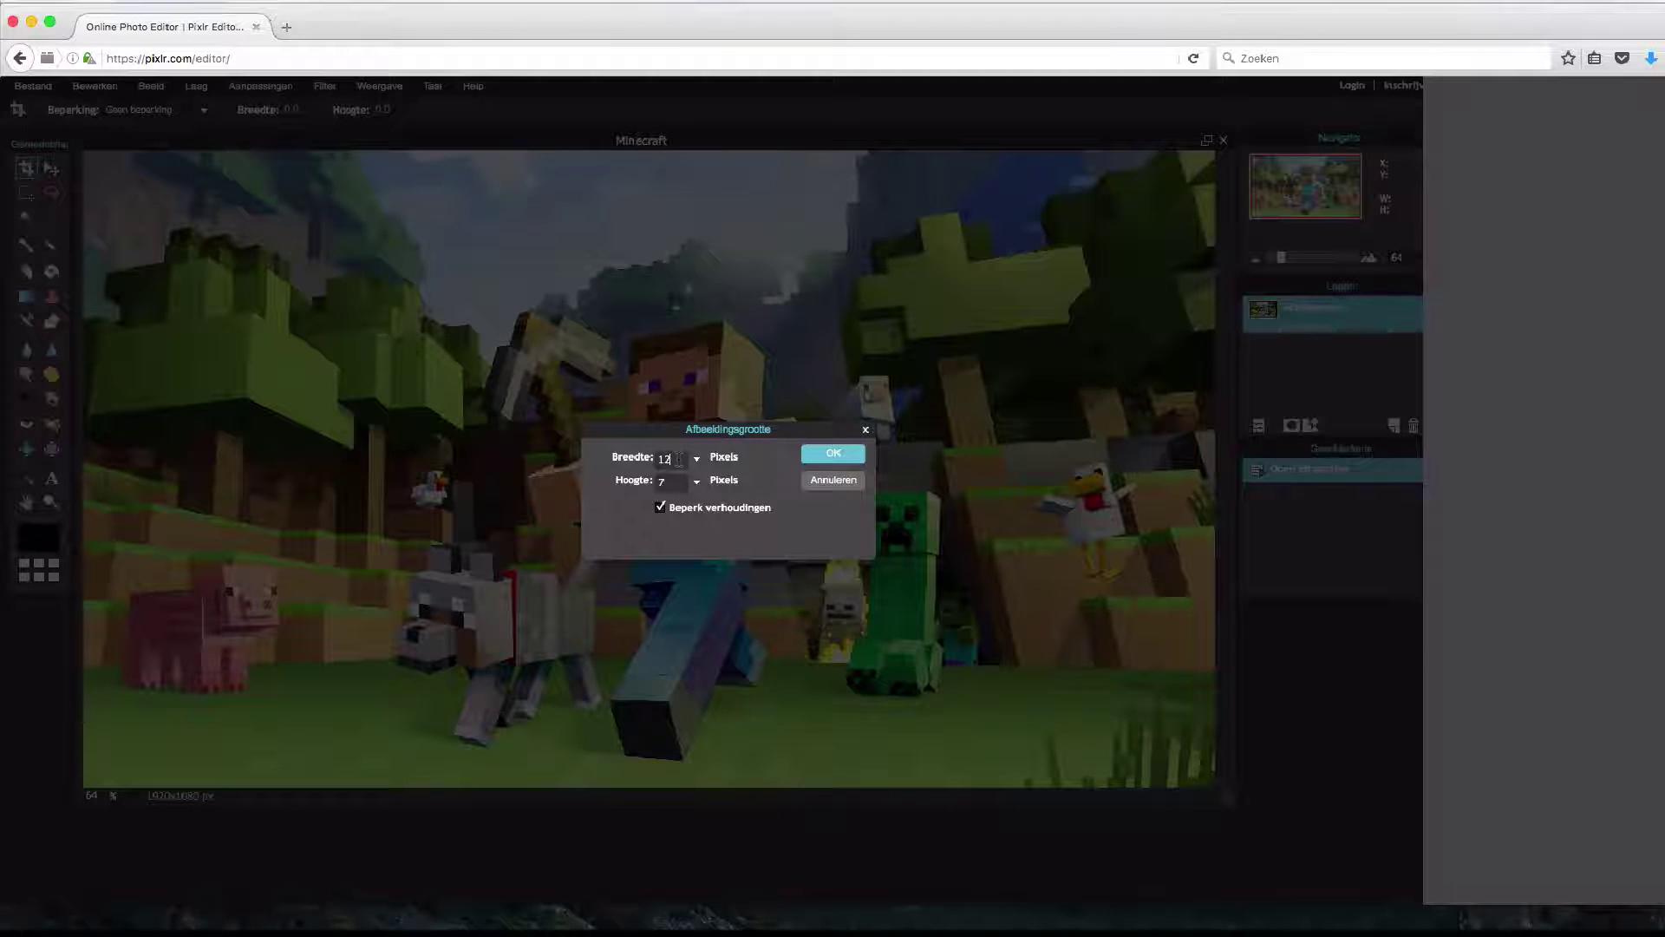
type("50")
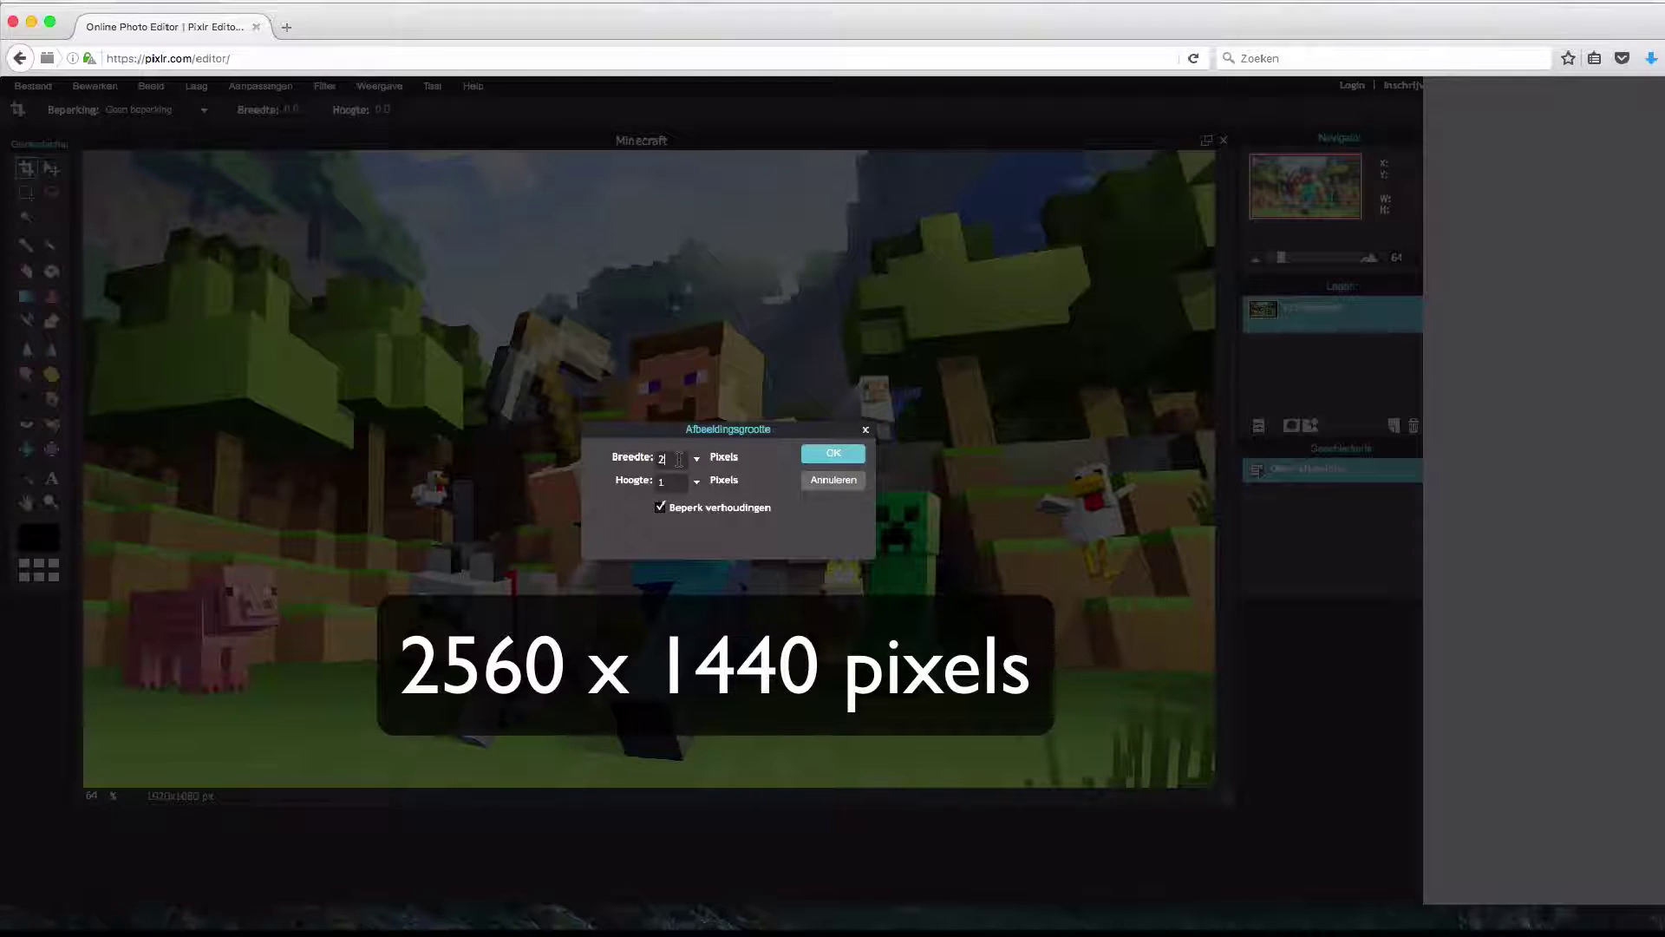
type("60")
left_click(825, 457)
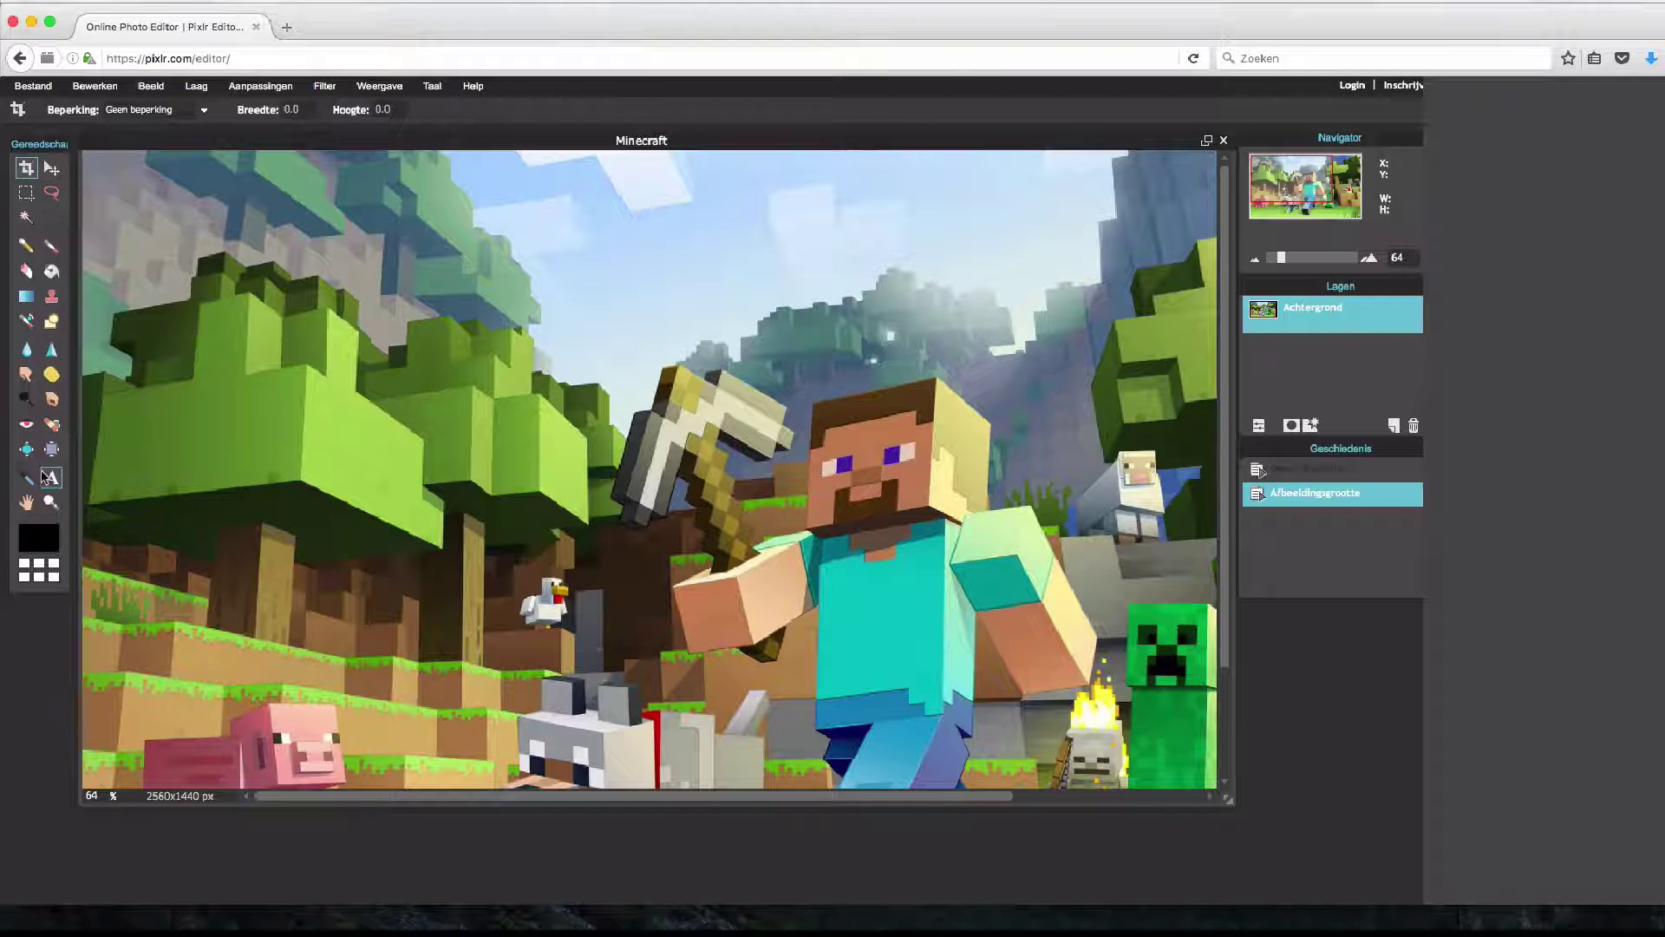
Add text 'Tina Testing Mincecraft Channel' at size 108, broken over two lines.
left_click(53, 479)
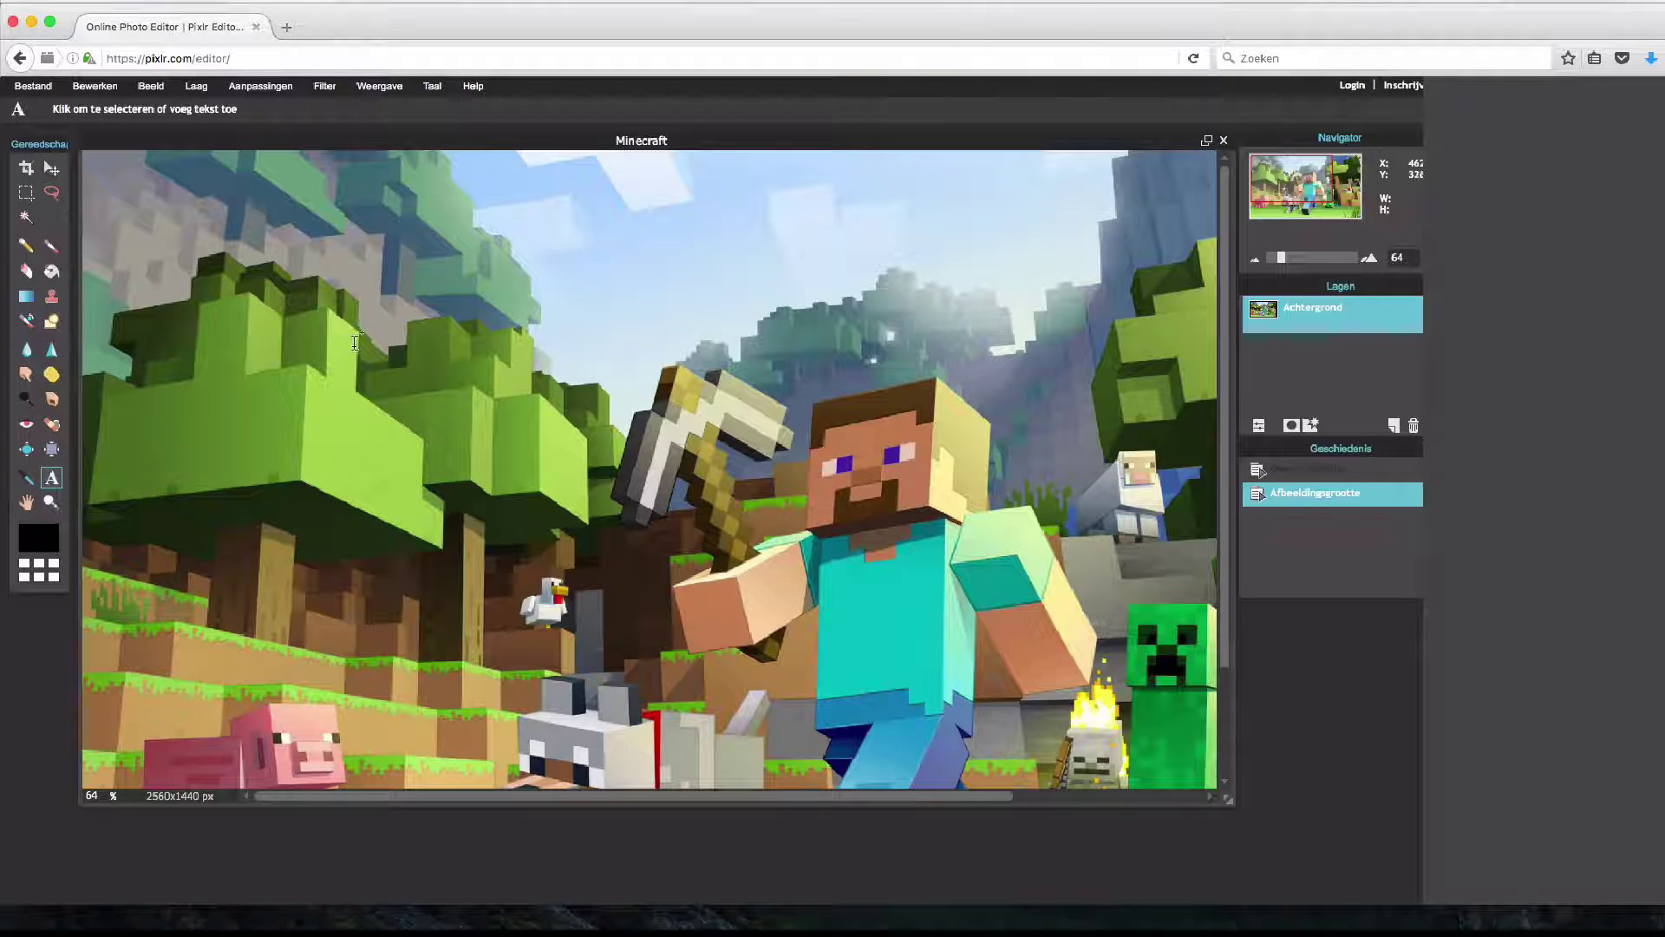
left_click(359, 328)
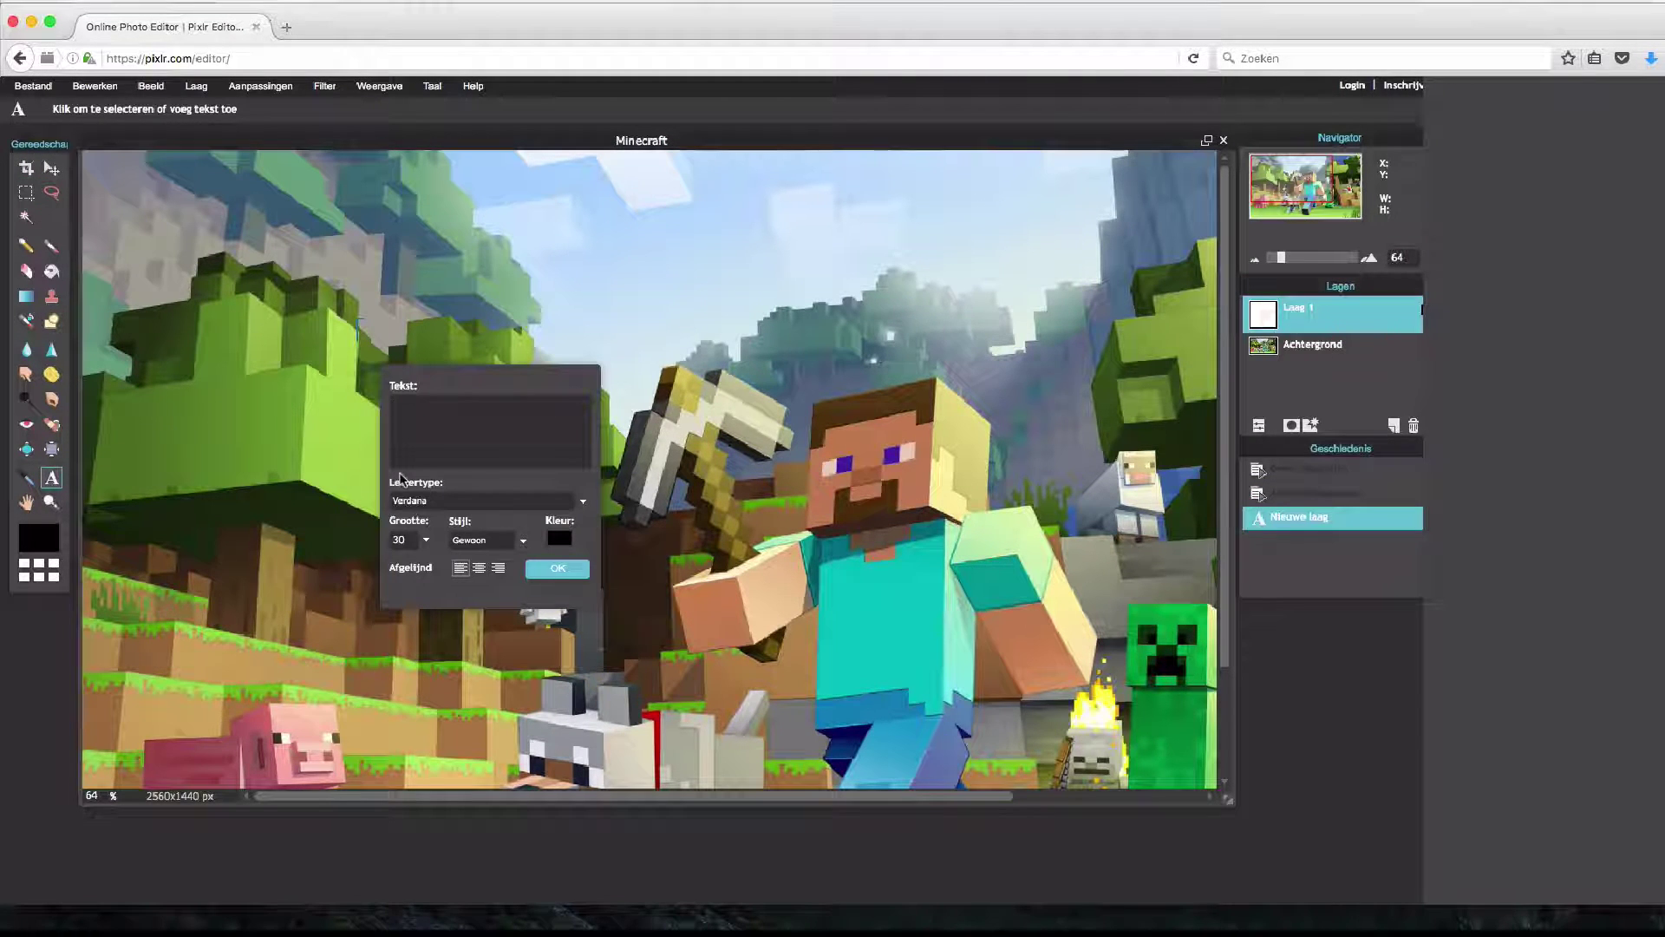
type("Tina Testing ")
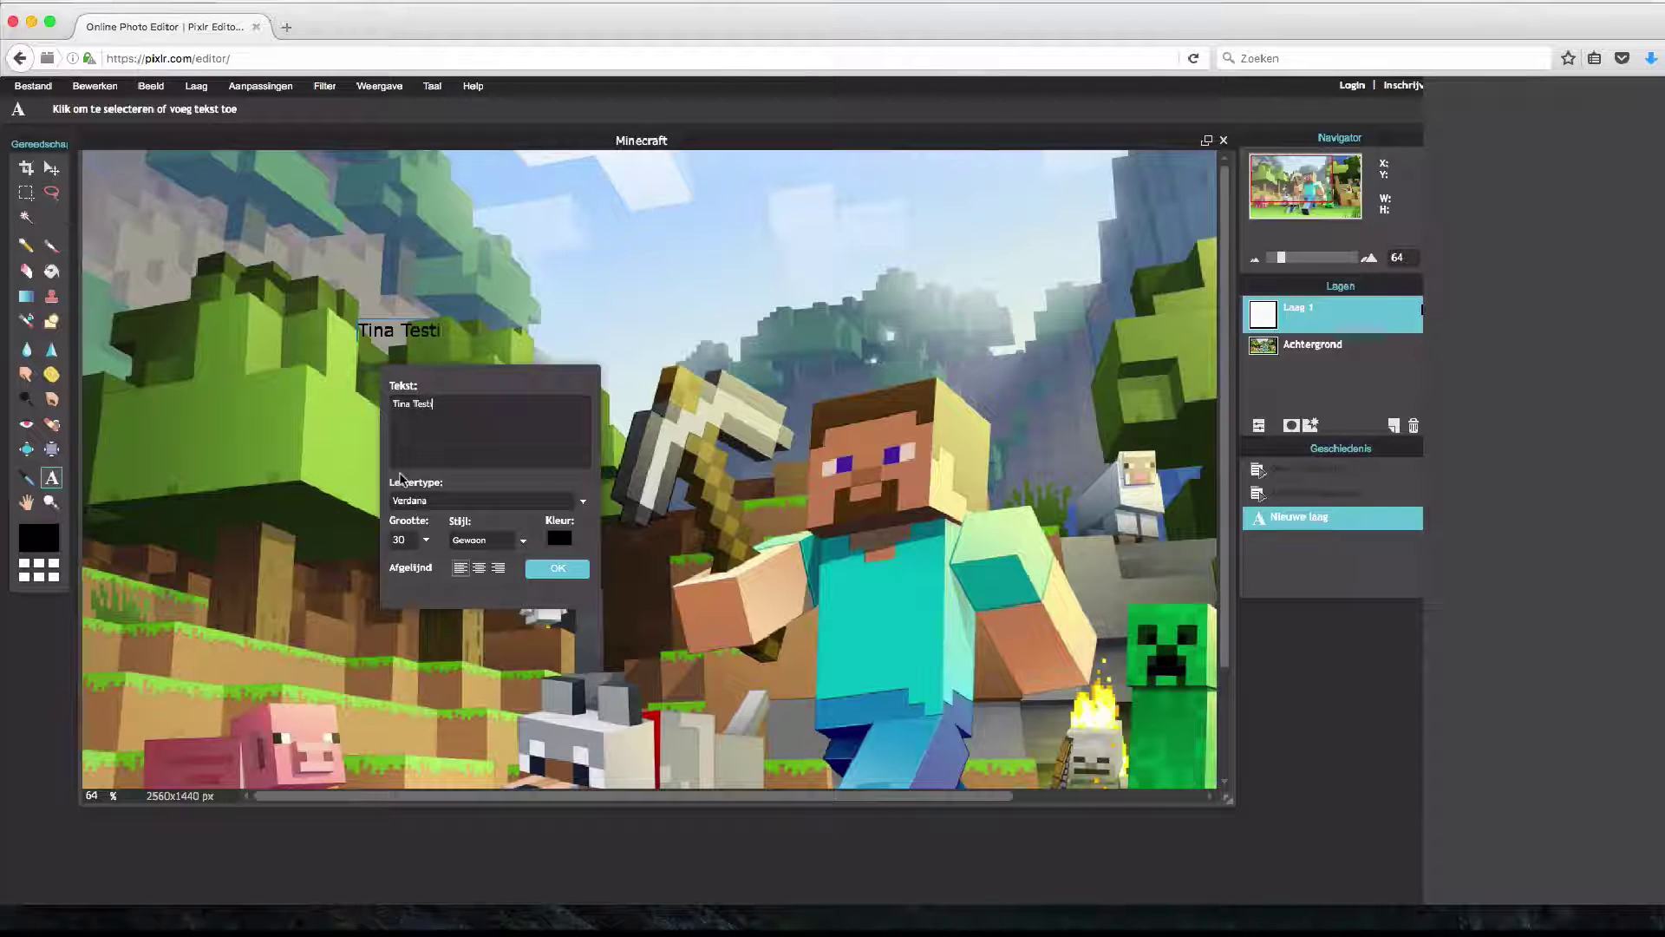
type("Mincecr")
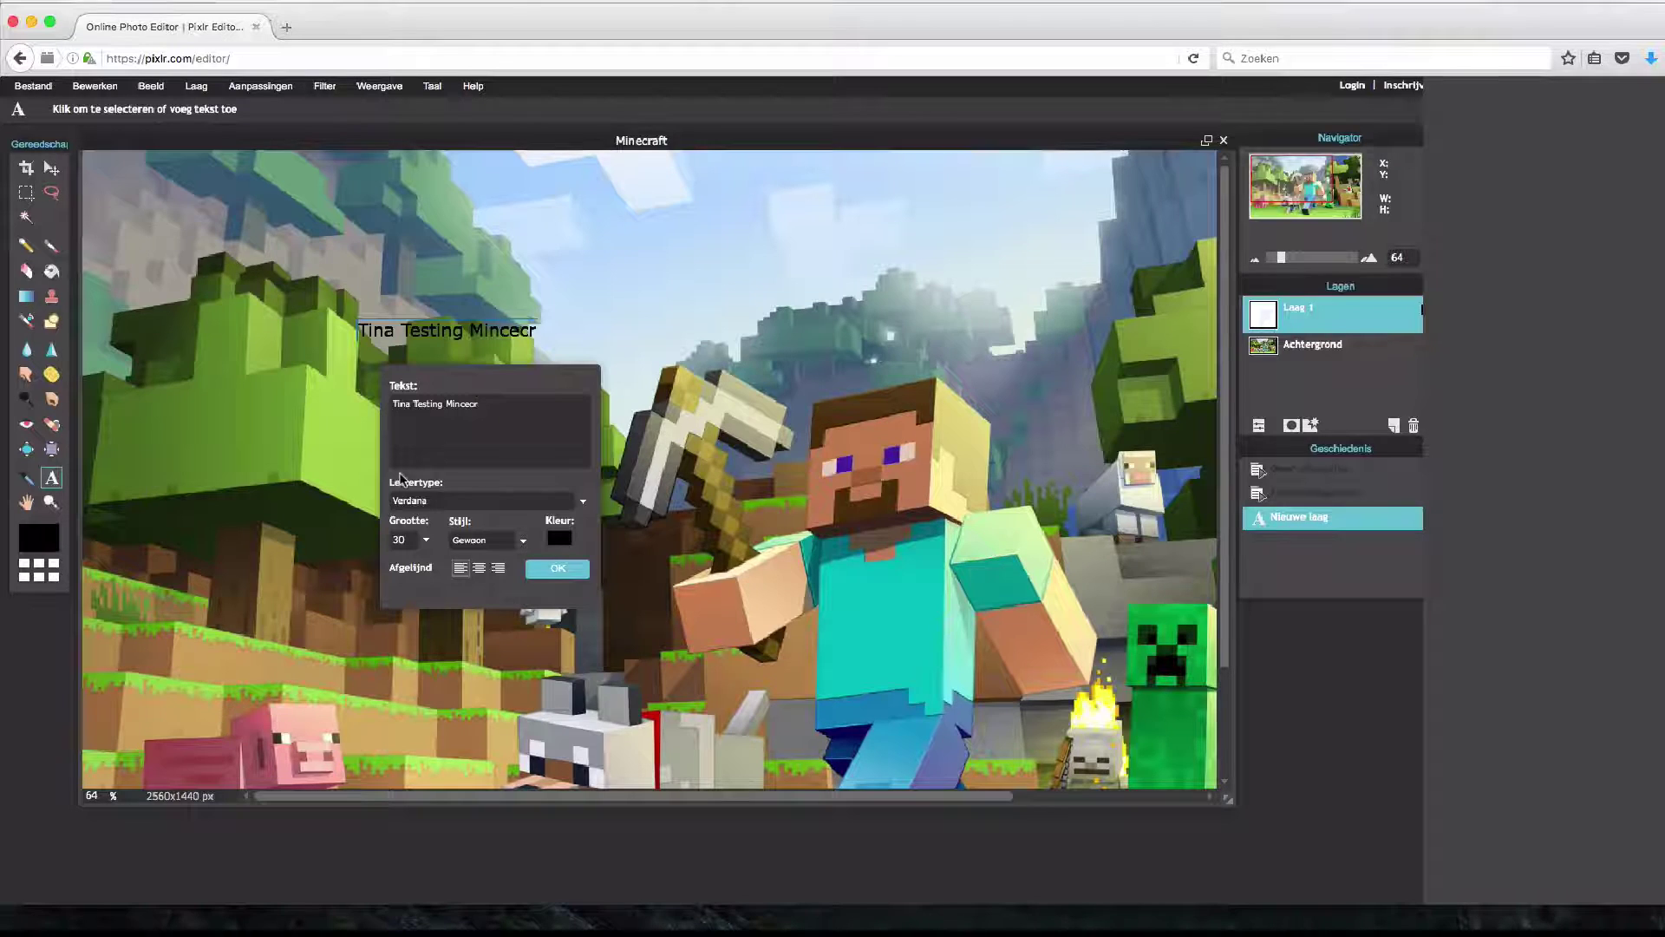
type("aft C")
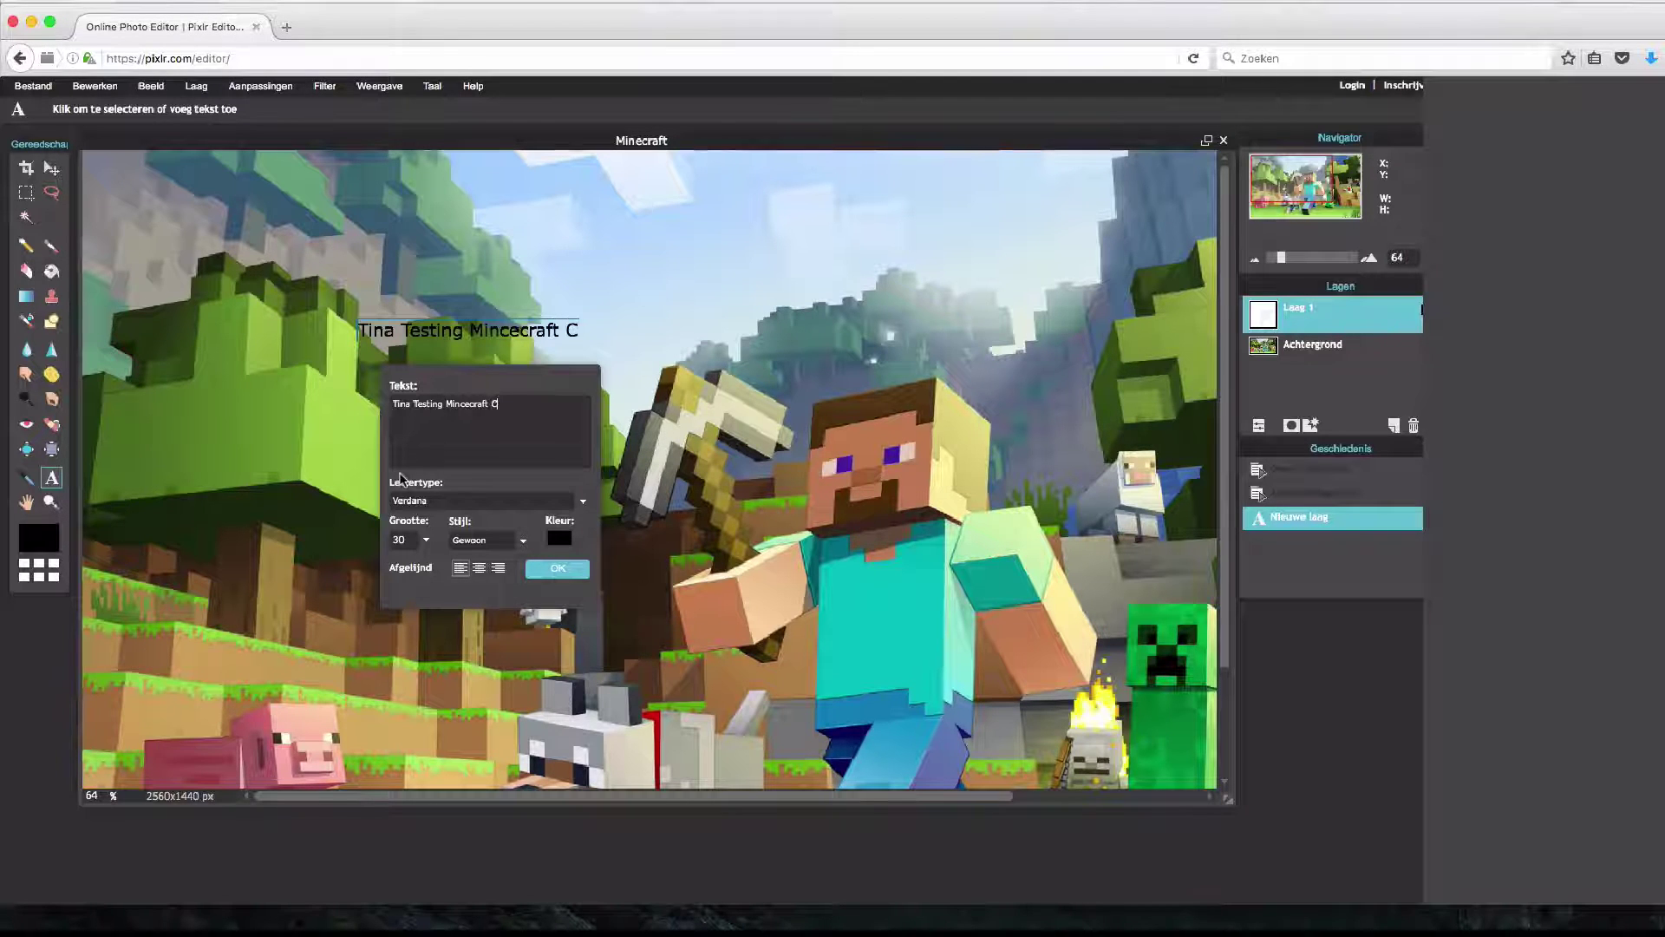
type("hannel")
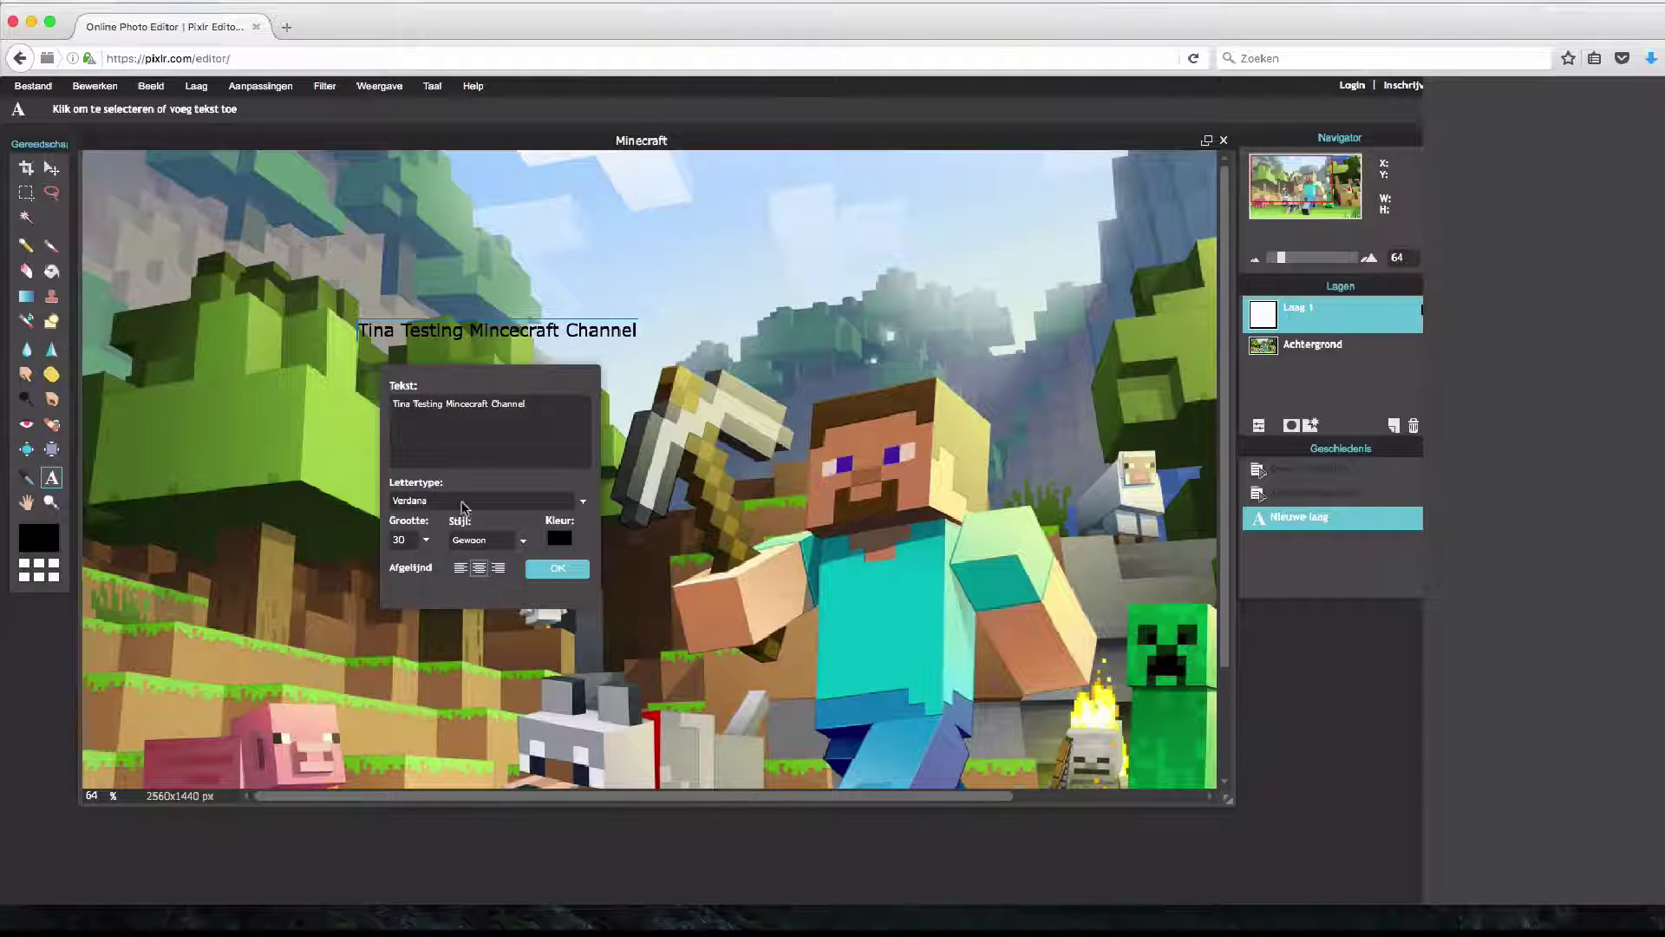
left_click(425, 540)
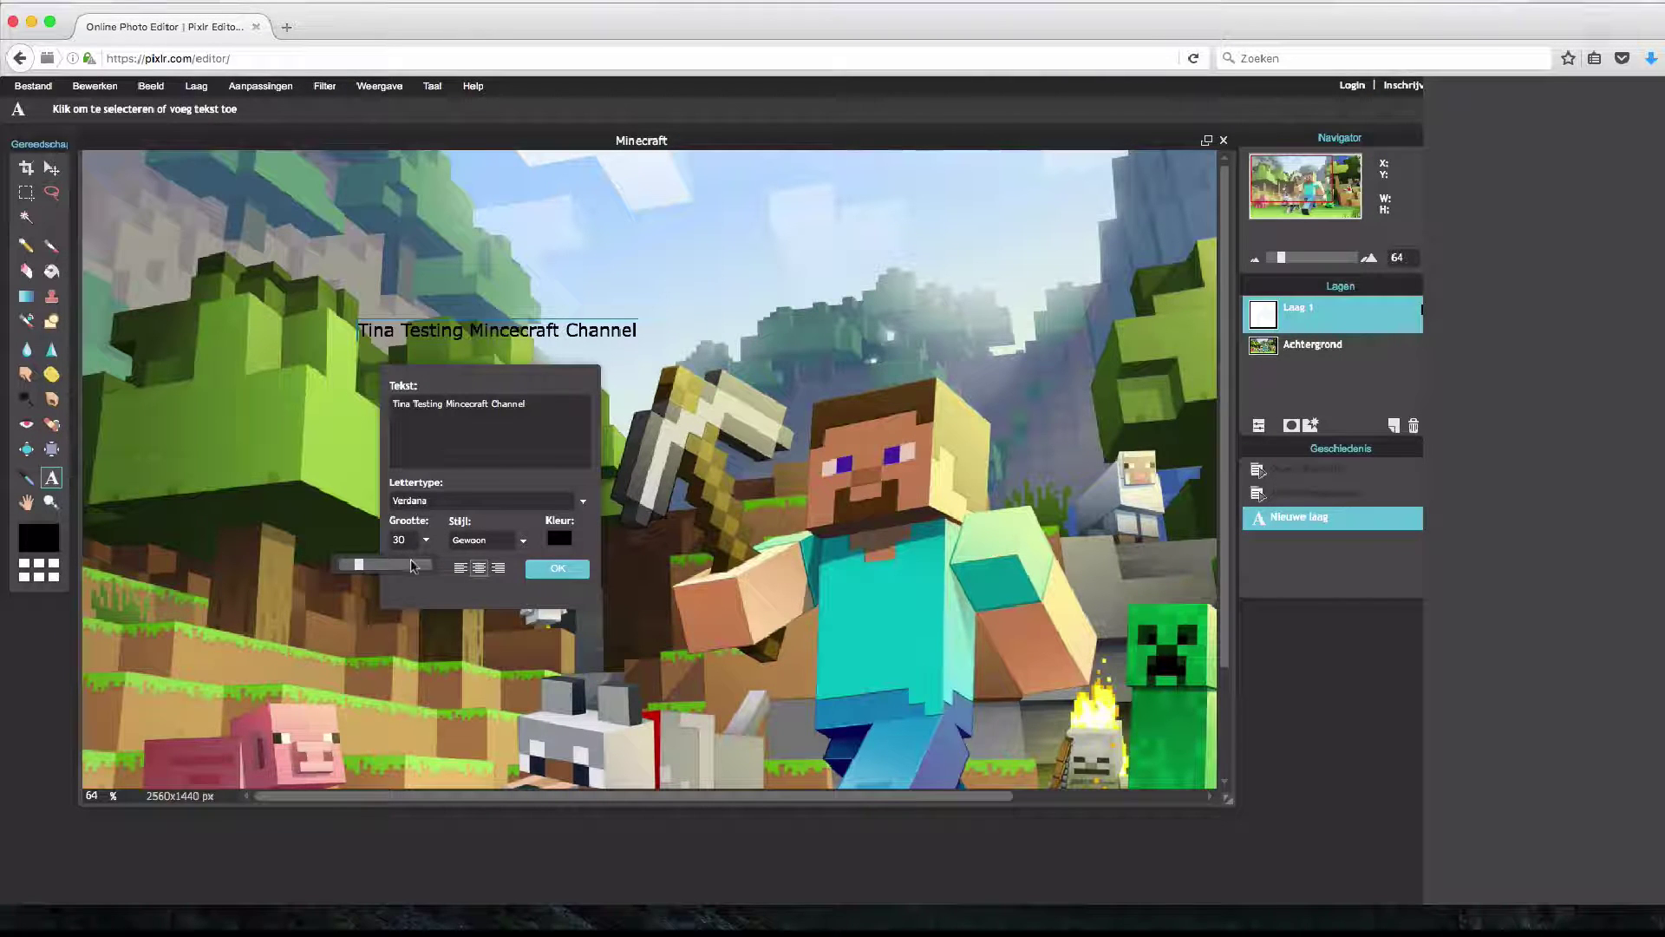
left_click(412, 565)
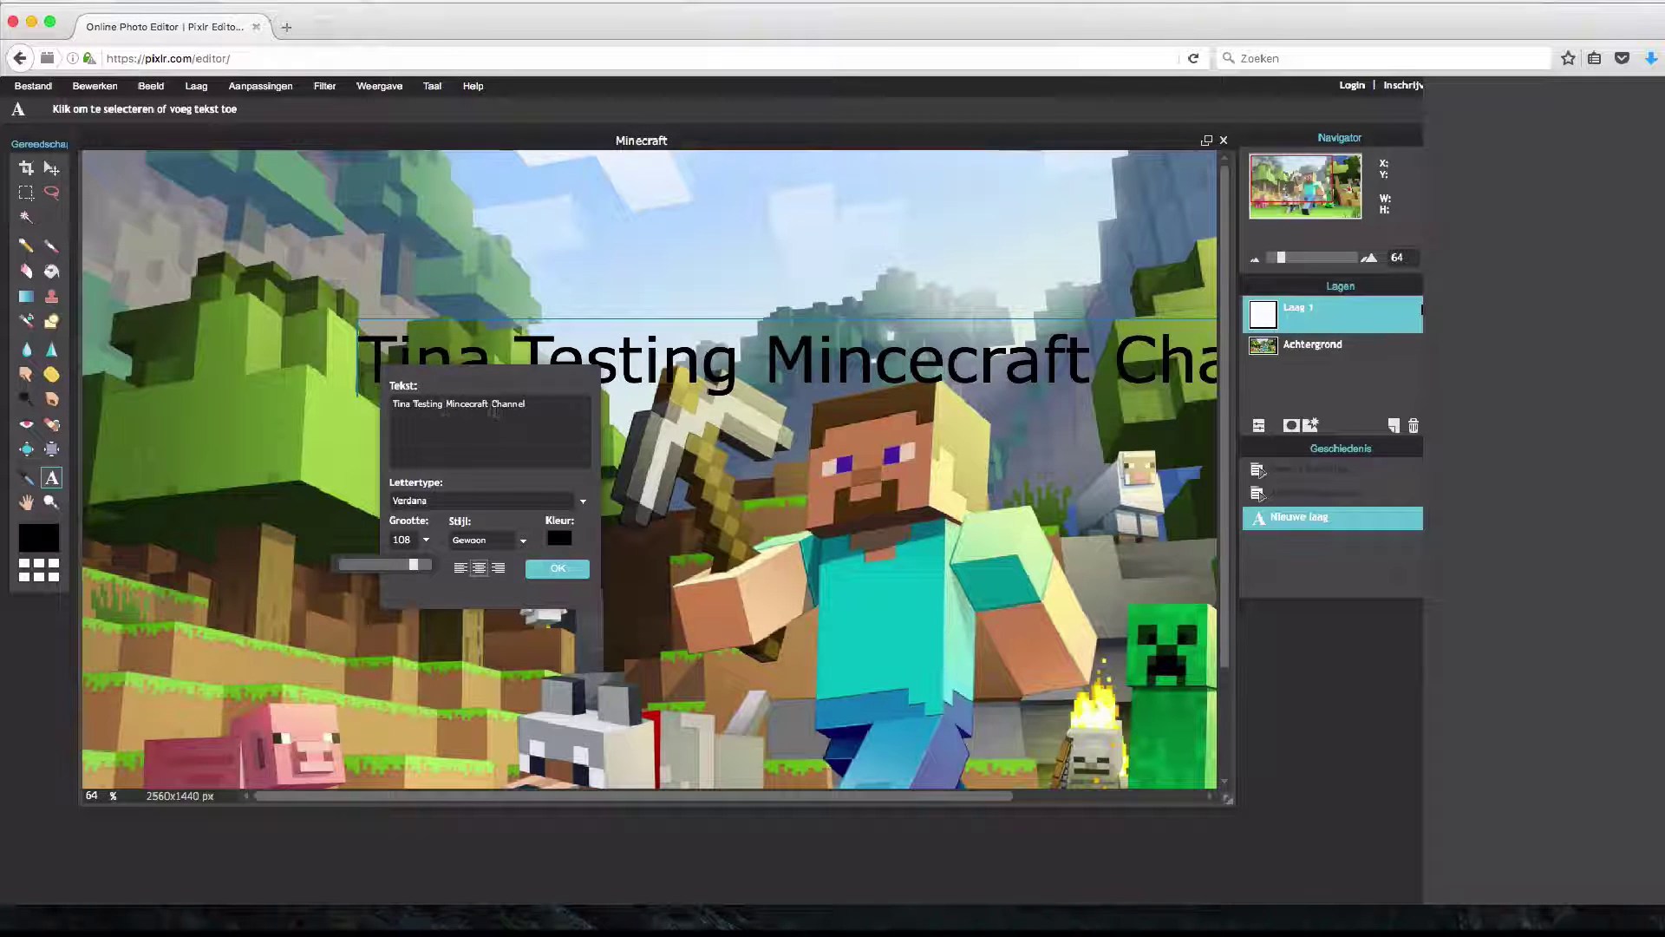
left_click(446, 403)
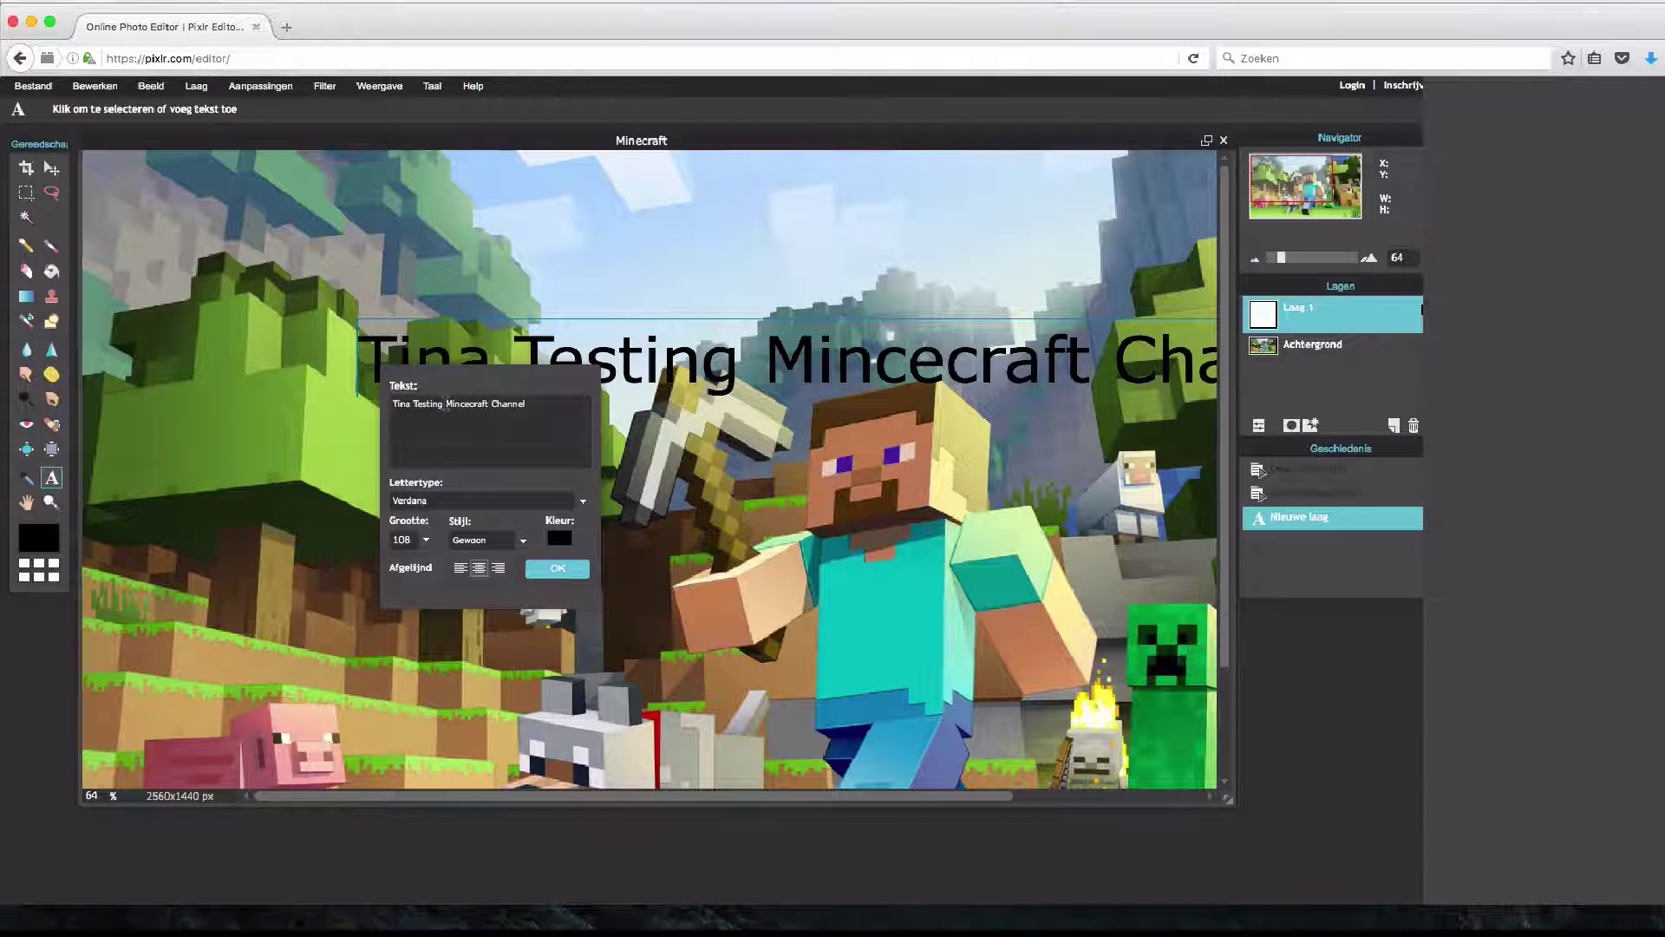
key("Return")
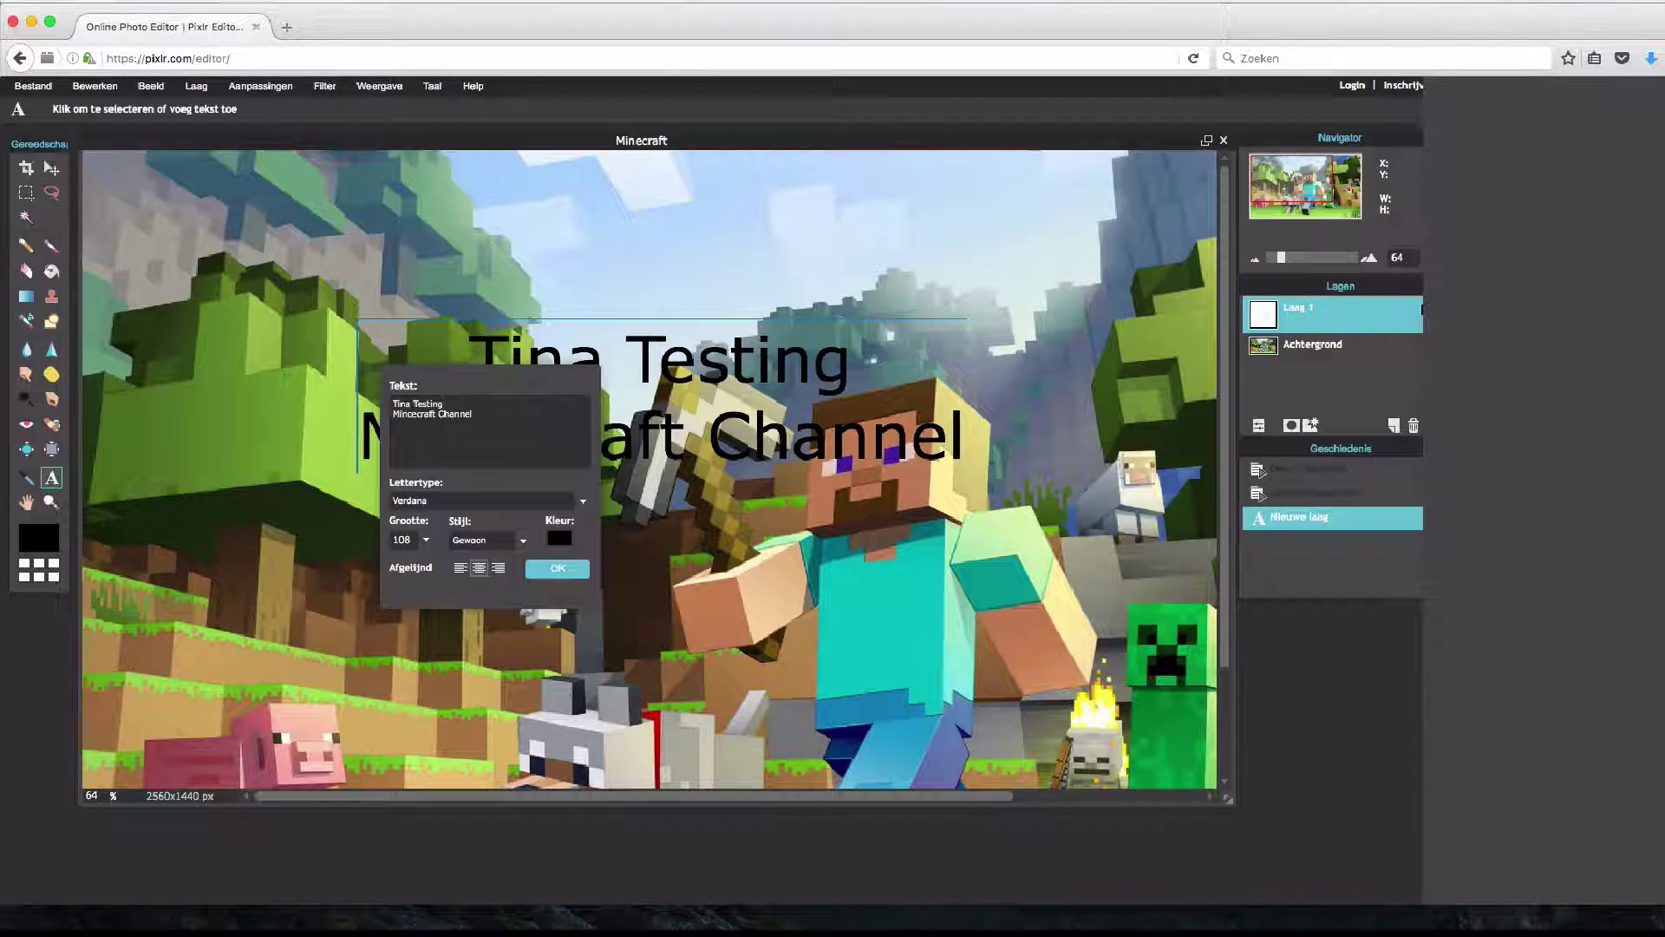
Colour the title text a saturated red and move the text settings box aside.
left_click(558, 539)
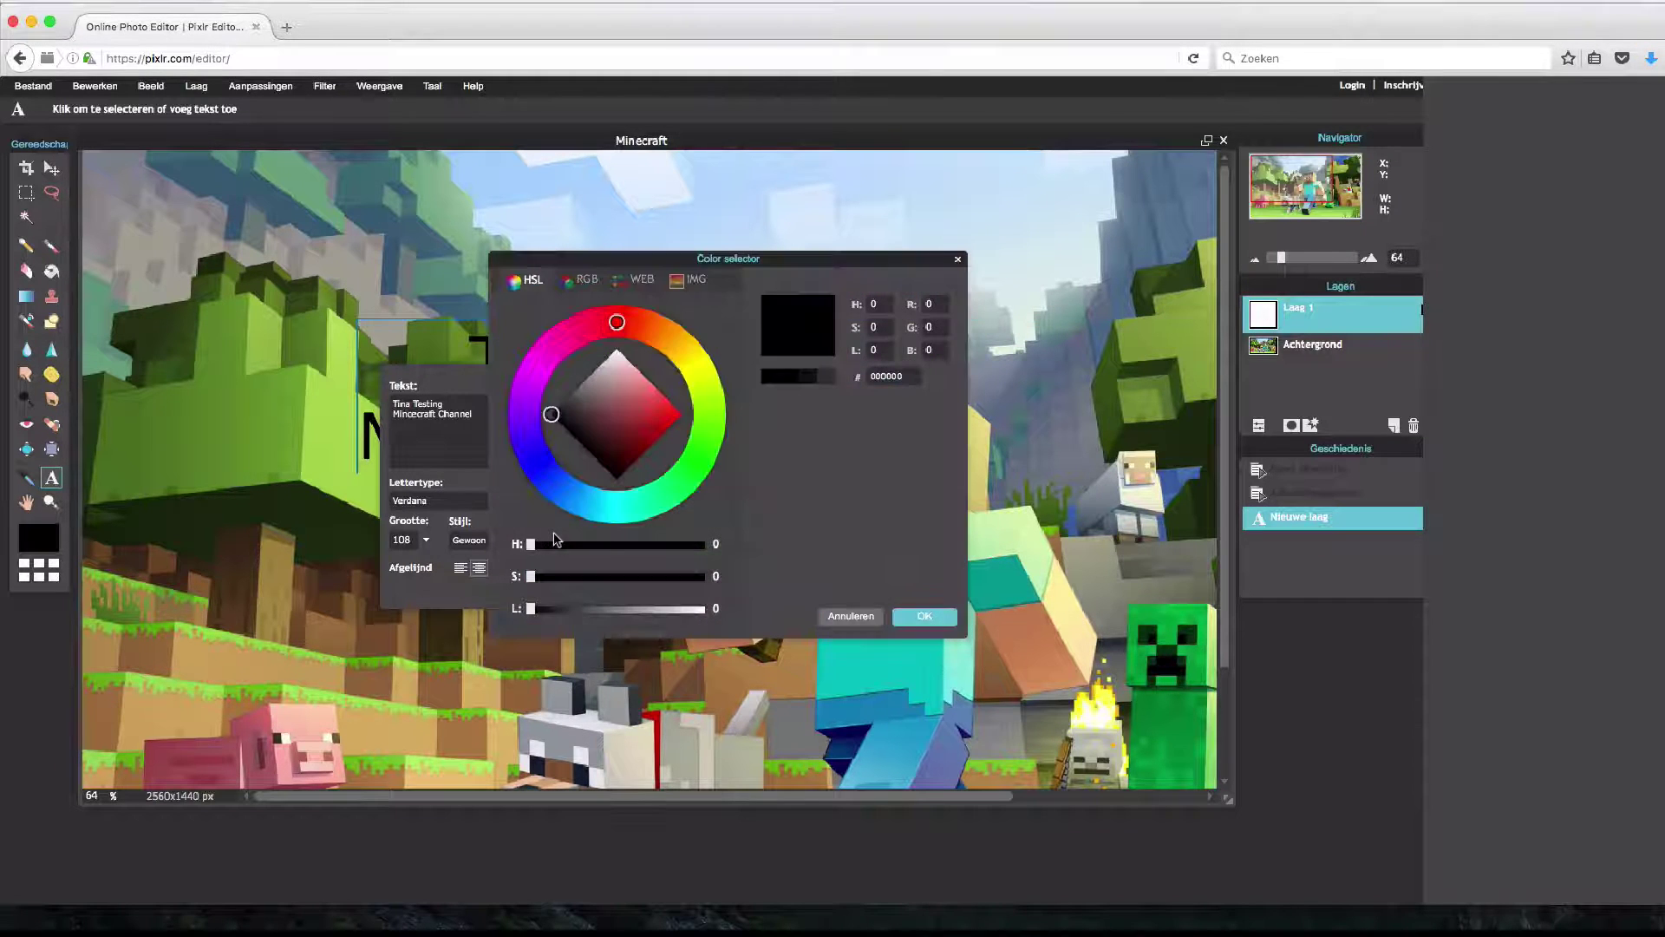
left_click(609, 322)
left_click(667, 423)
left_click(921, 618)
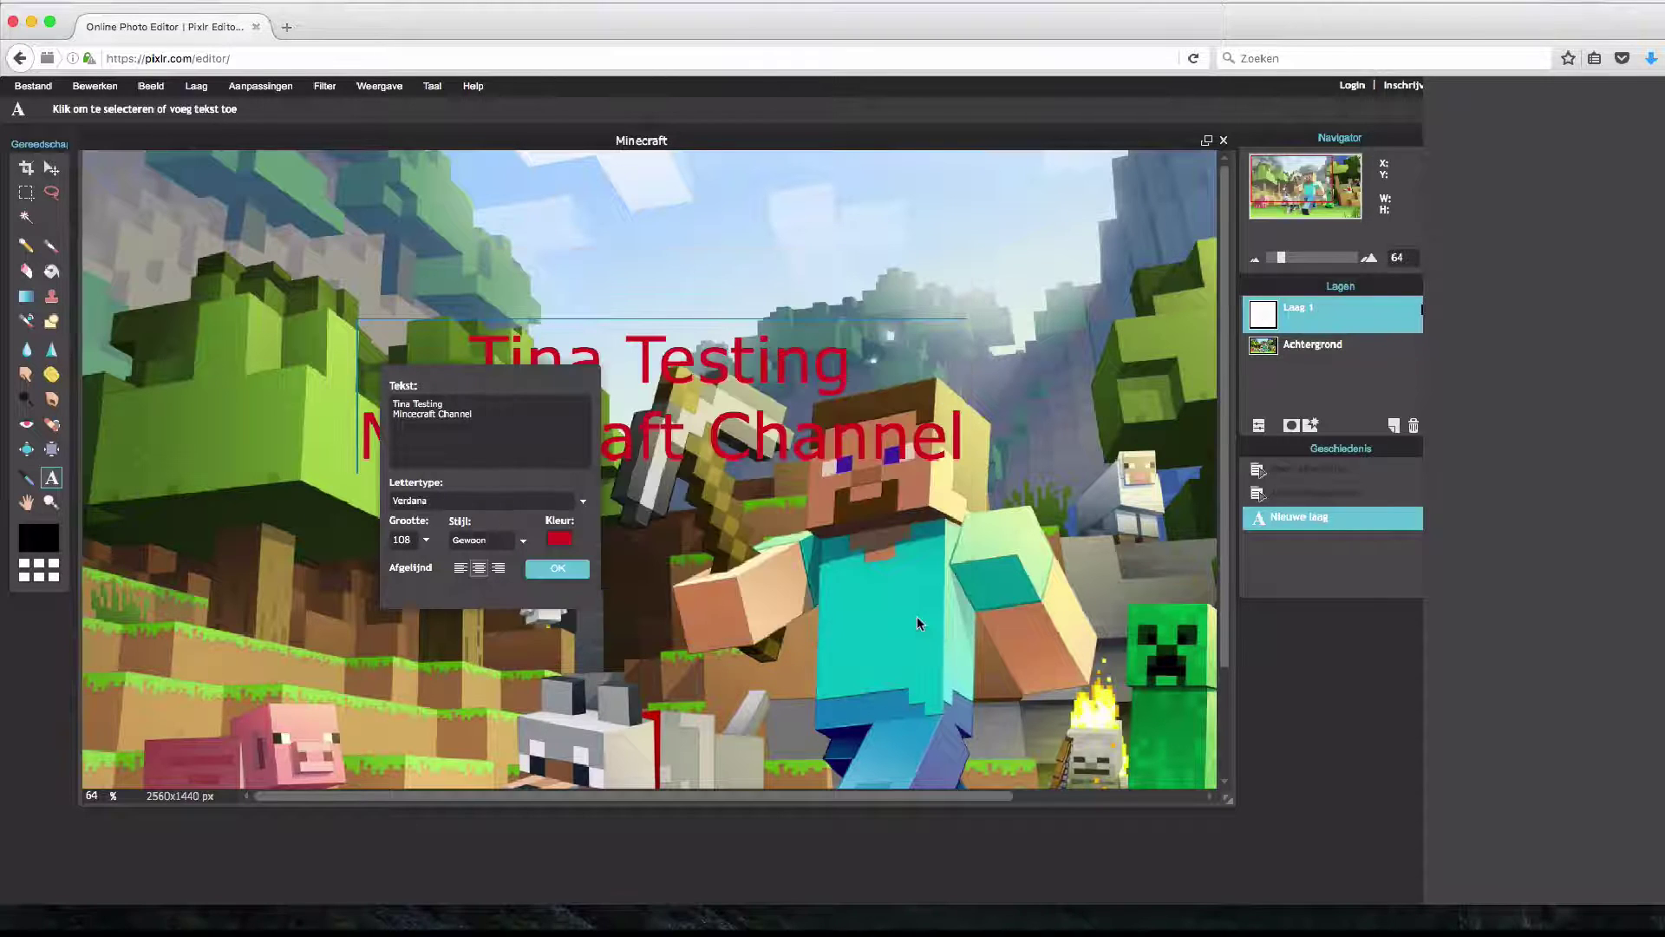
left_click_drag(471, 378, 410, 535)
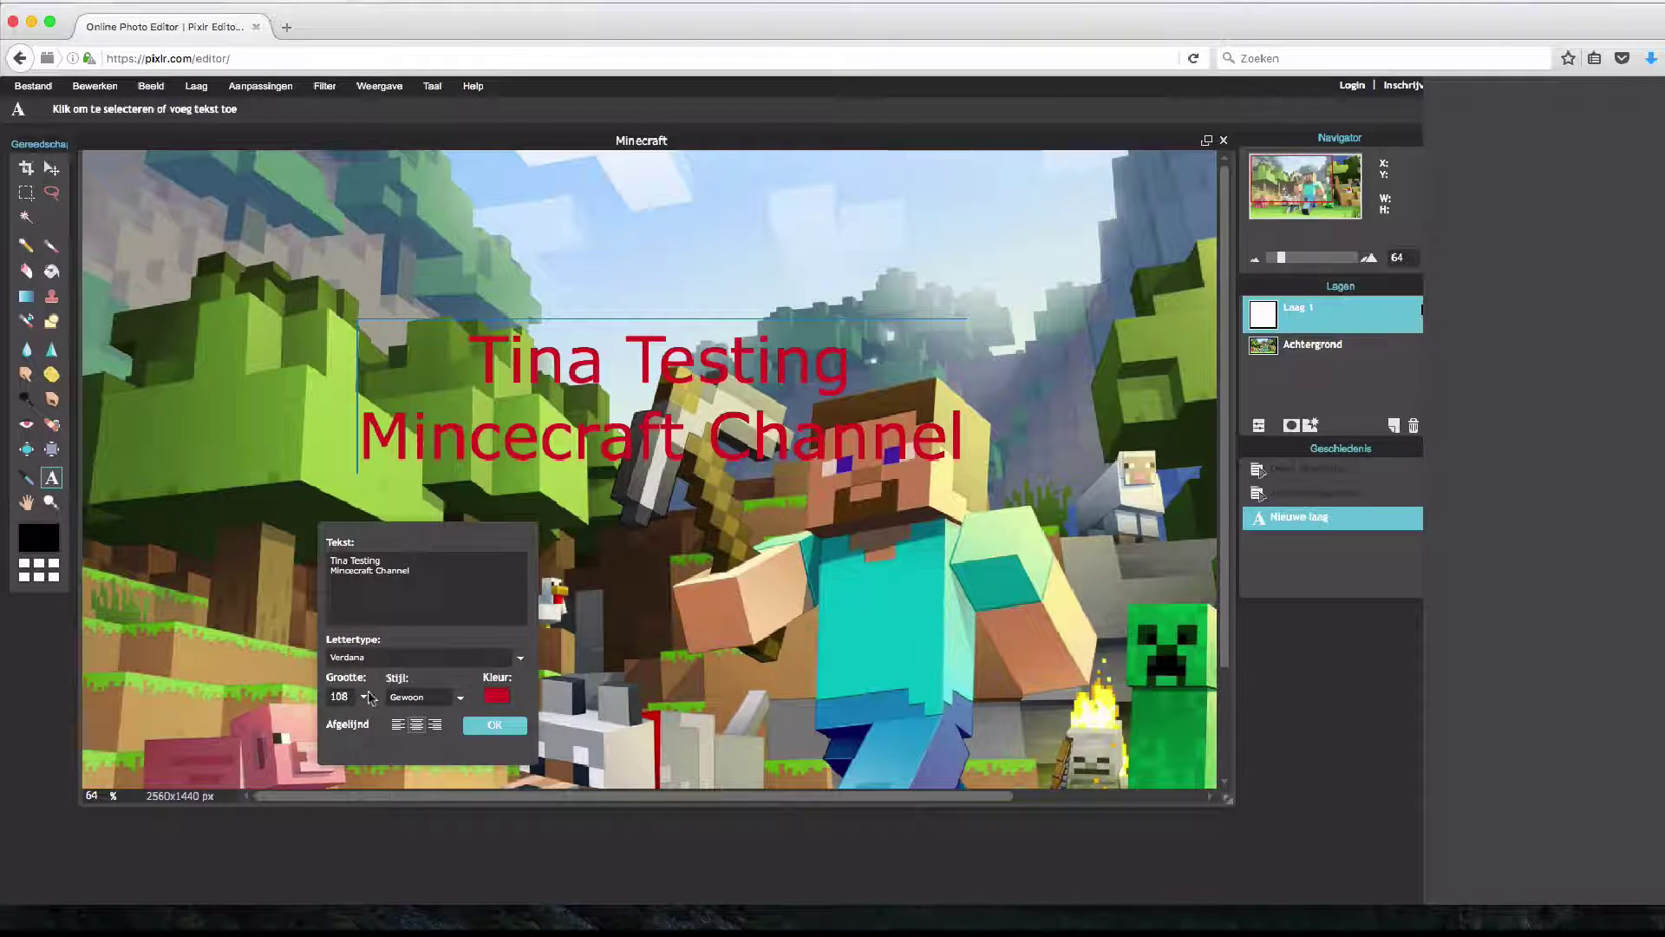
Make the text bold at size 121, refine its red to #d41340, and commit it.
left_click(363, 697)
left_click_drag(363, 722, 364, 727)
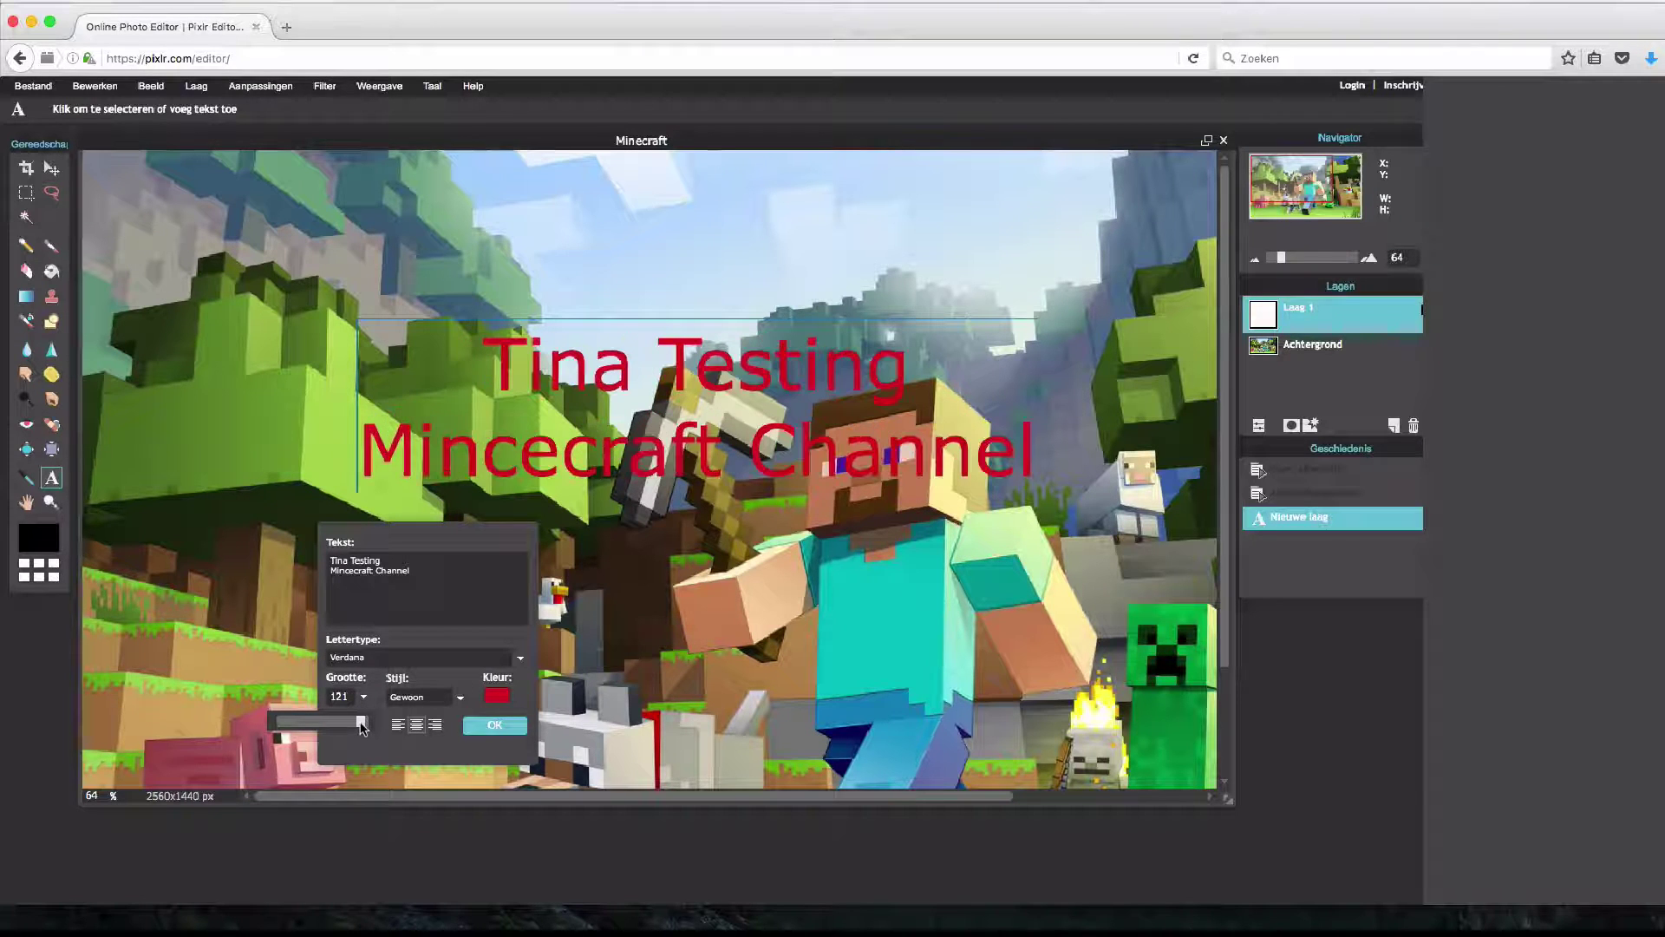
left_click(425, 699)
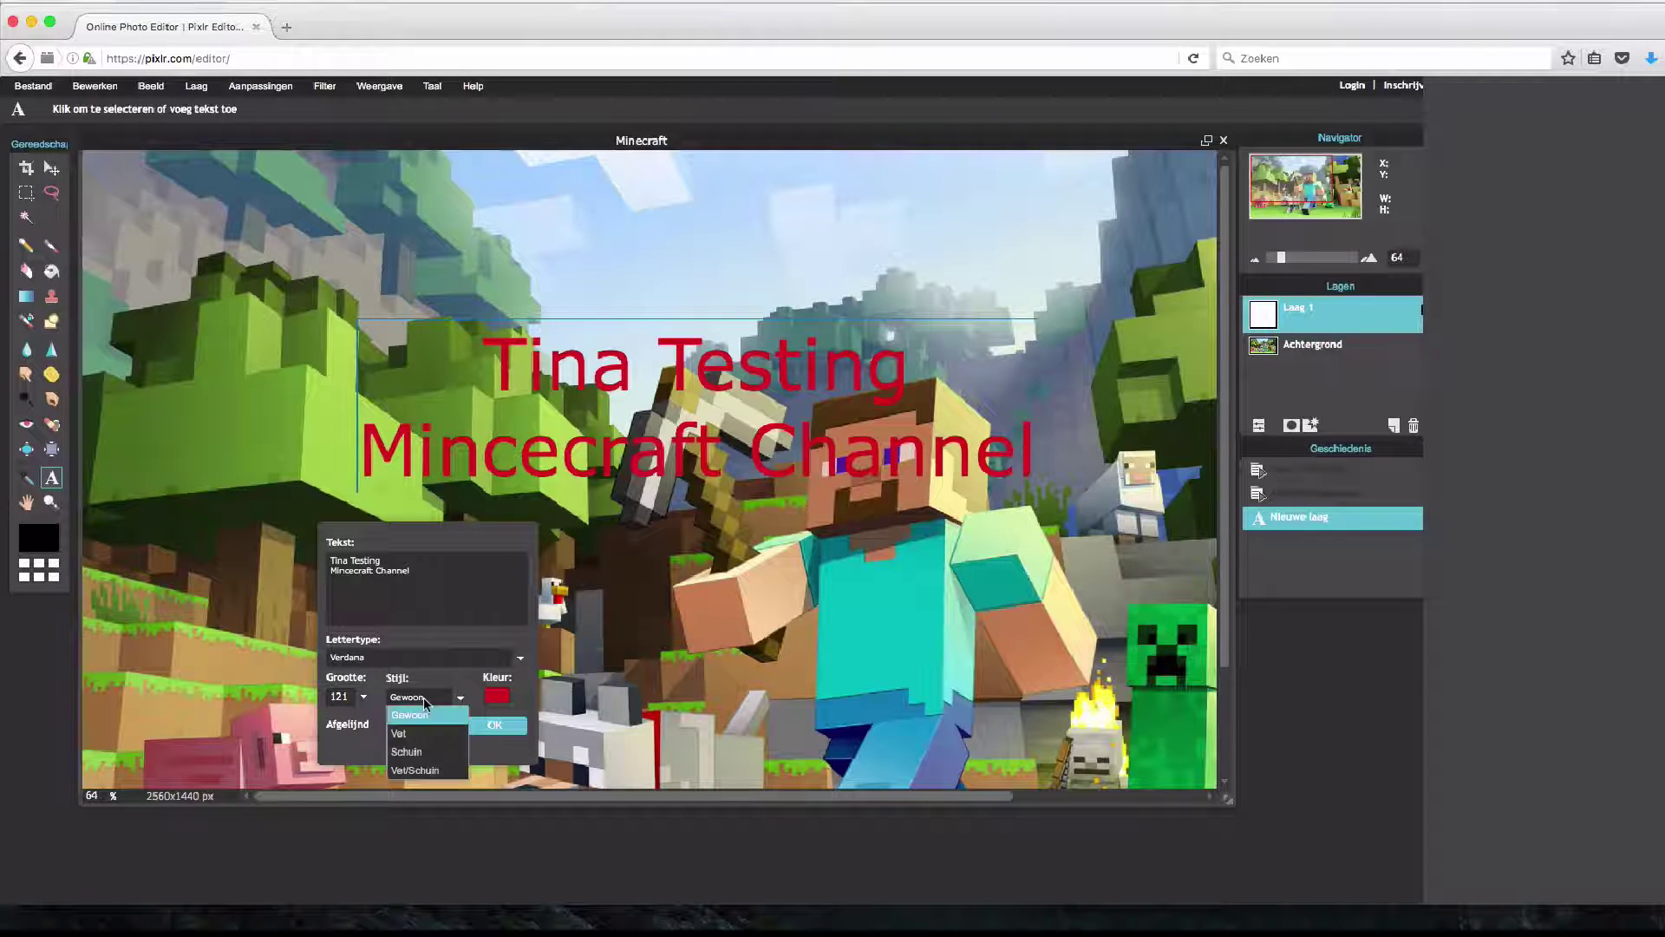
left_click(411, 739)
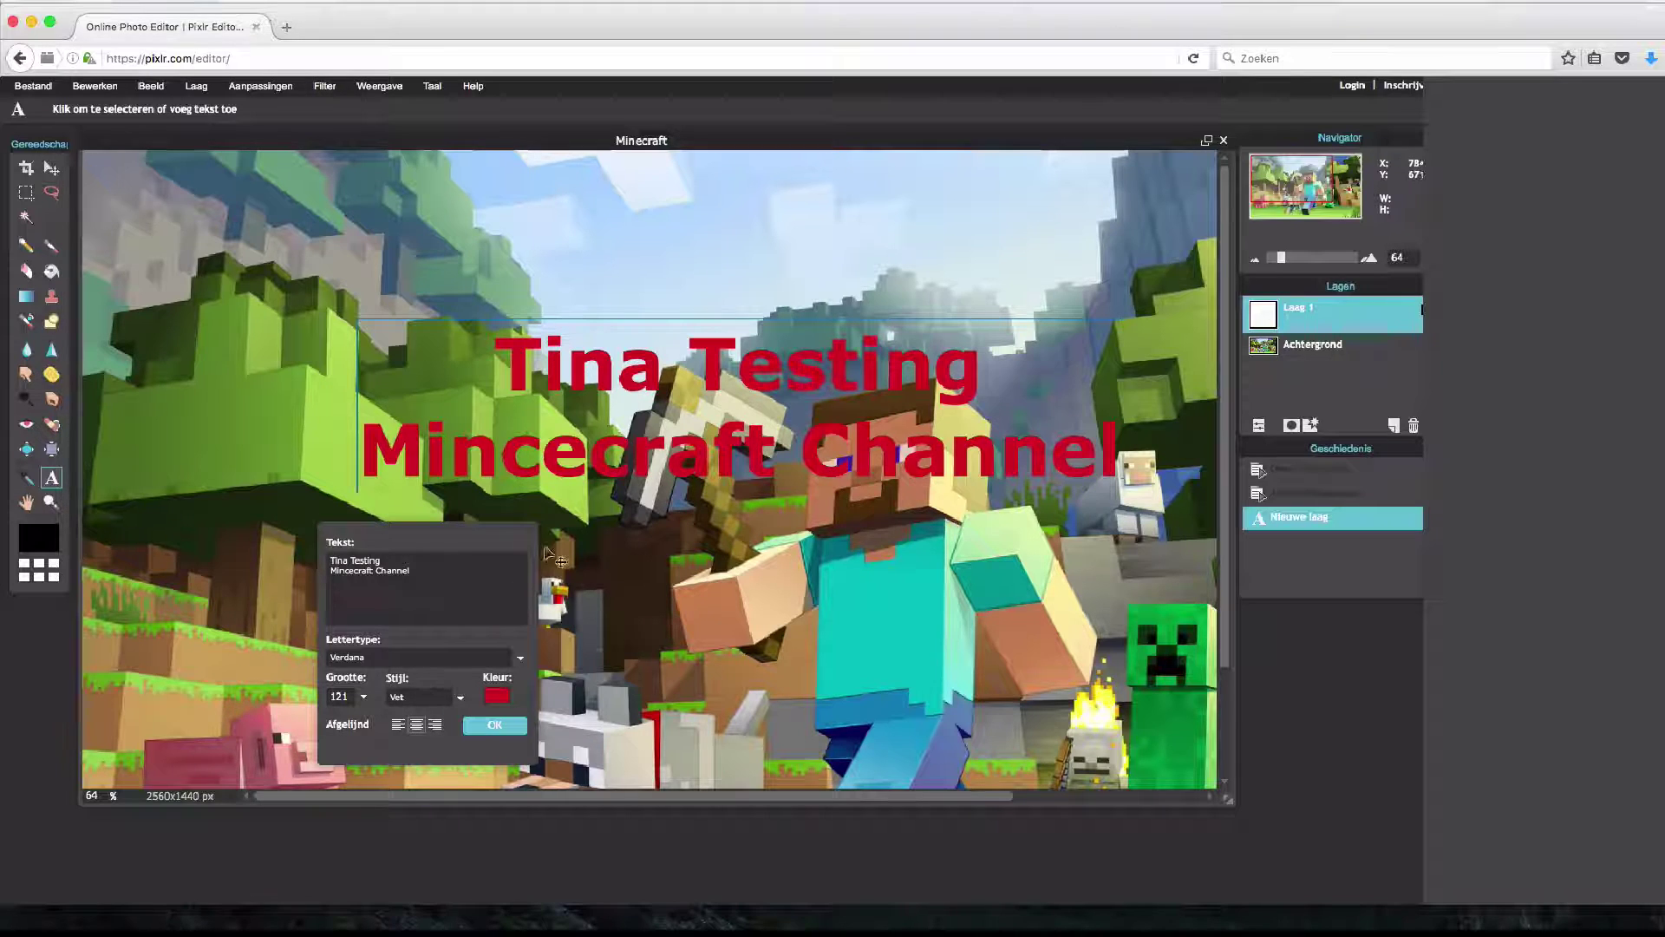
left_click(496, 698)
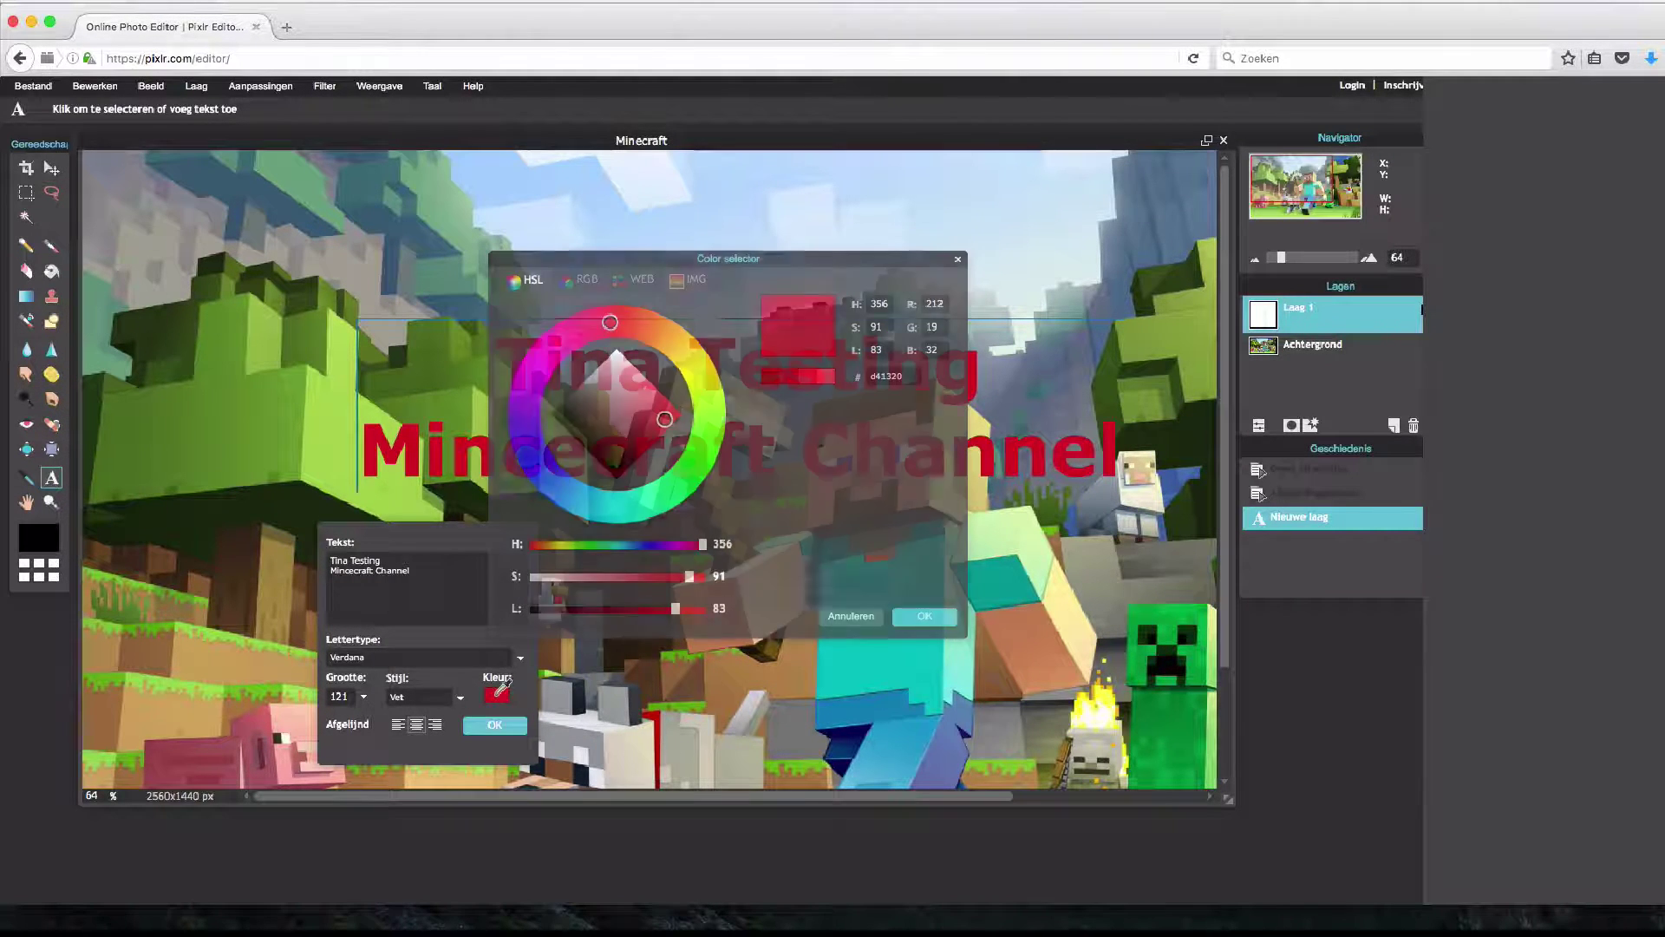
left_click(594, 325)
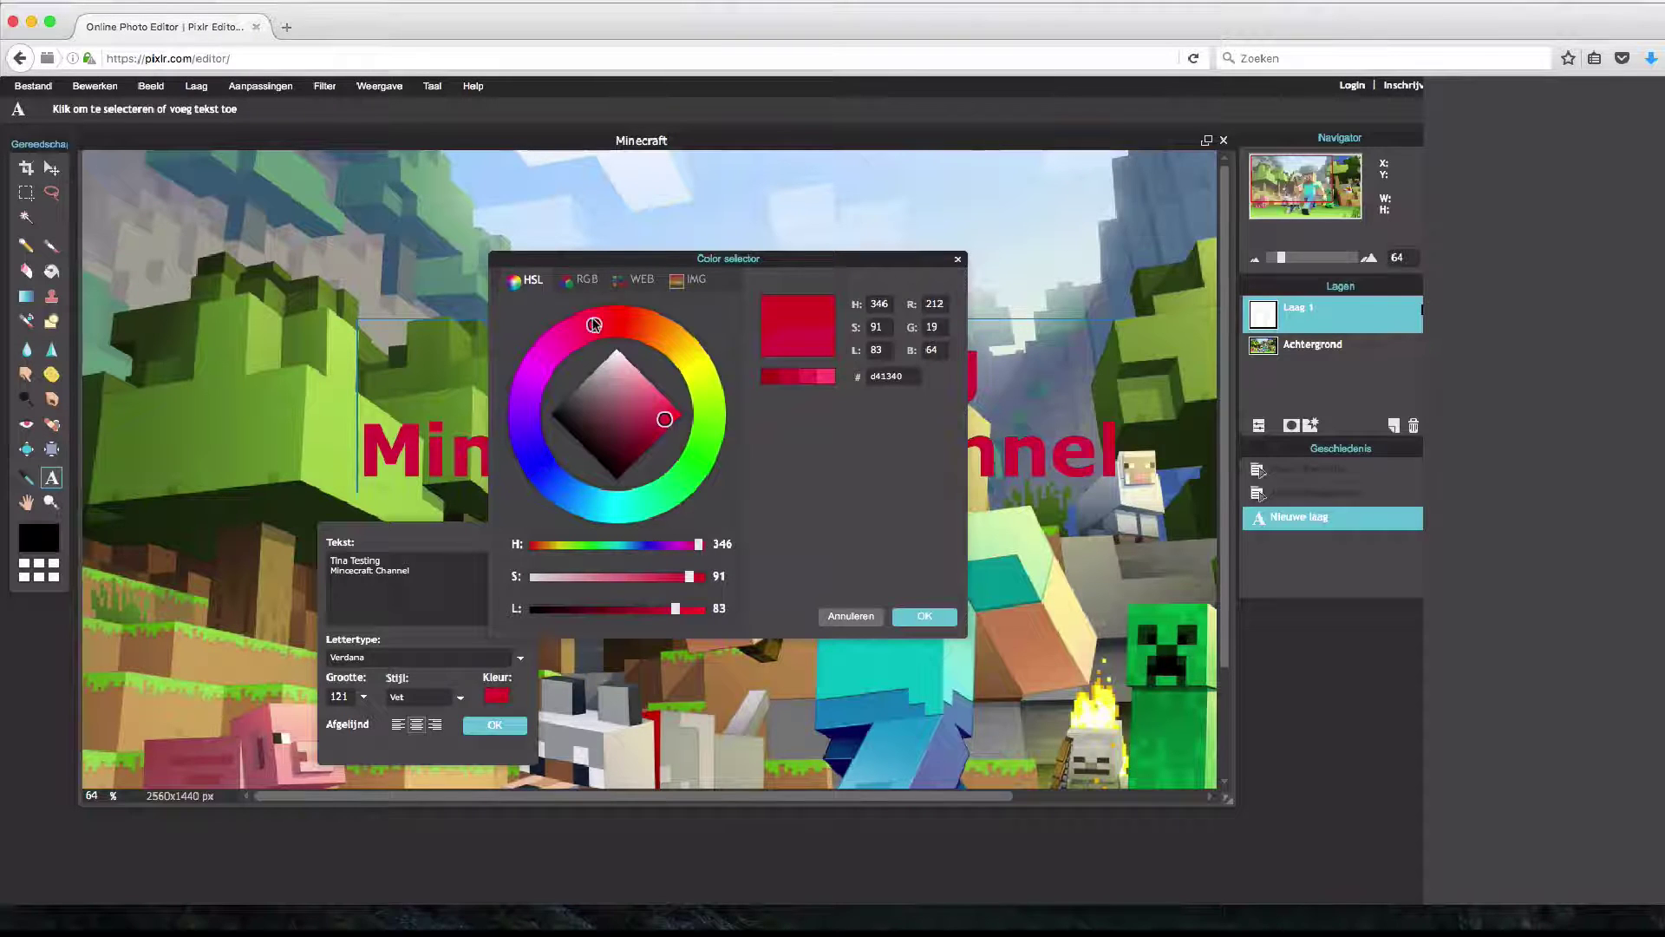
left_click(916, 618)
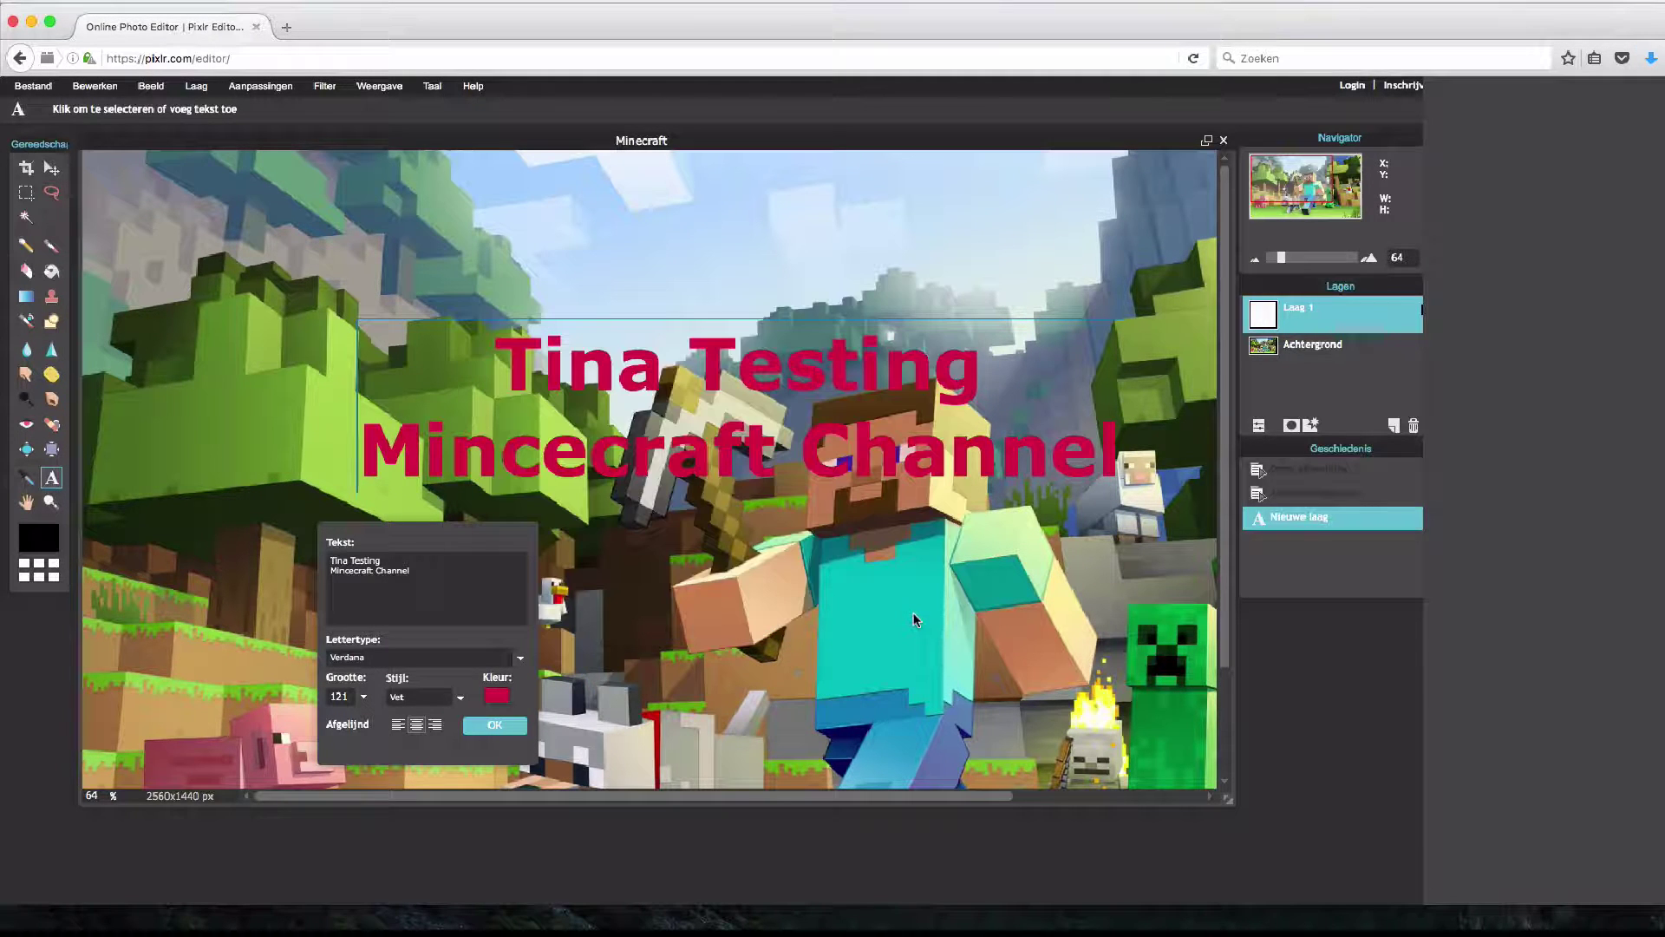
left_click(494, 724)
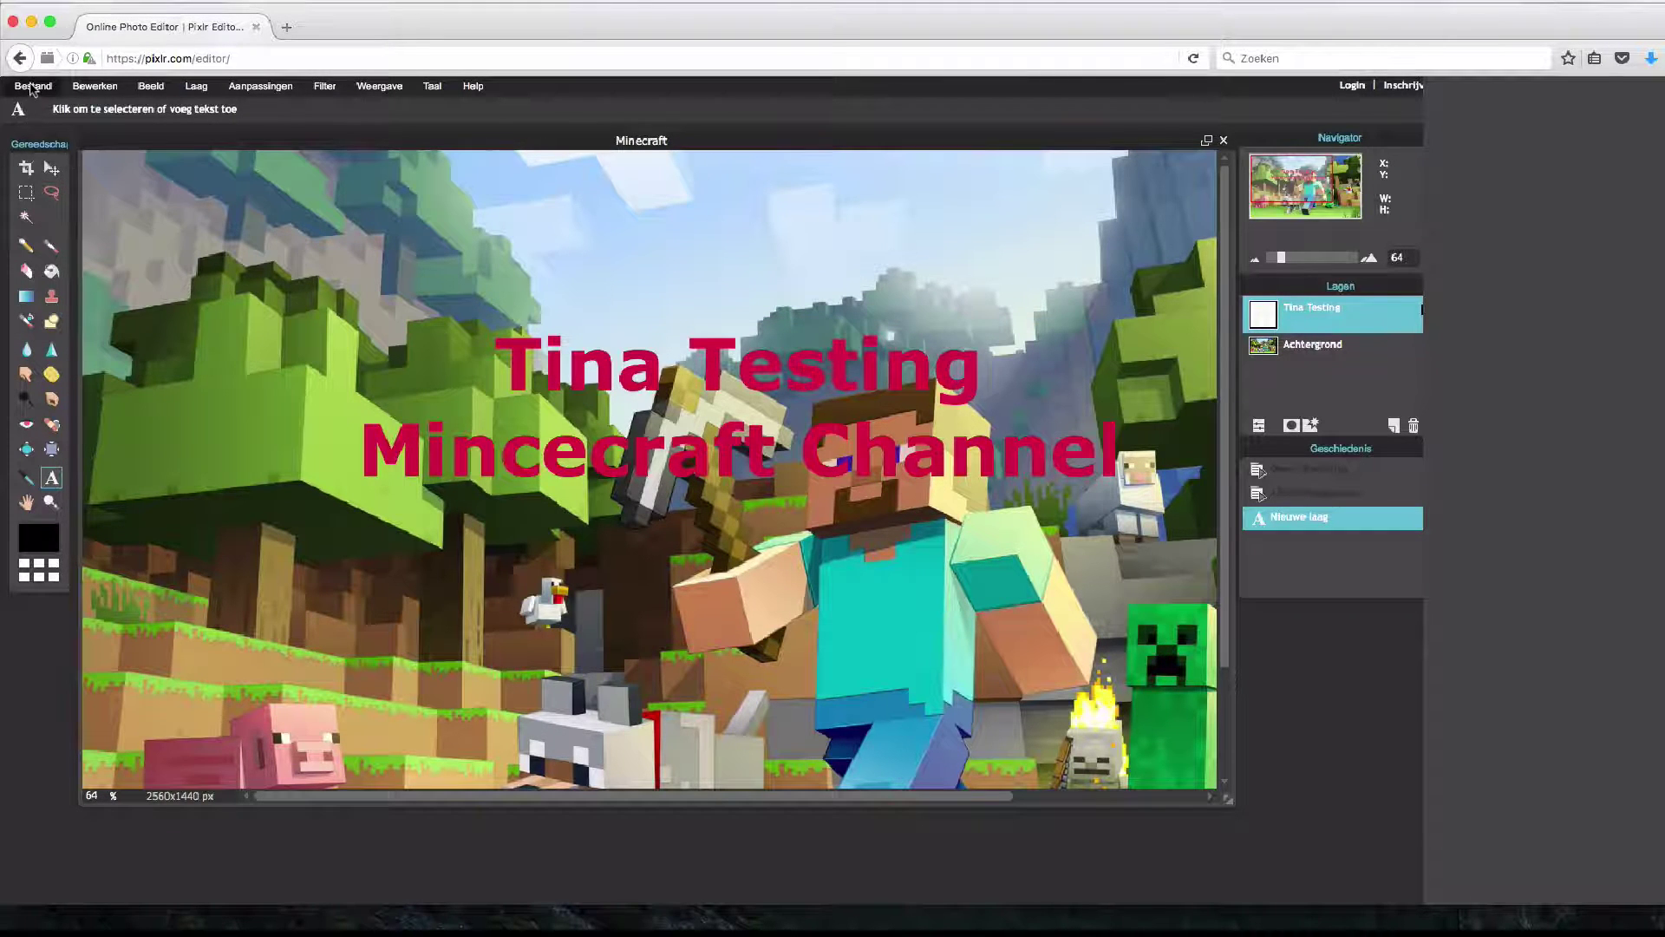
Save the banner to the Desktop as Minecraft.png in PNG format.
left_click(33, 85)
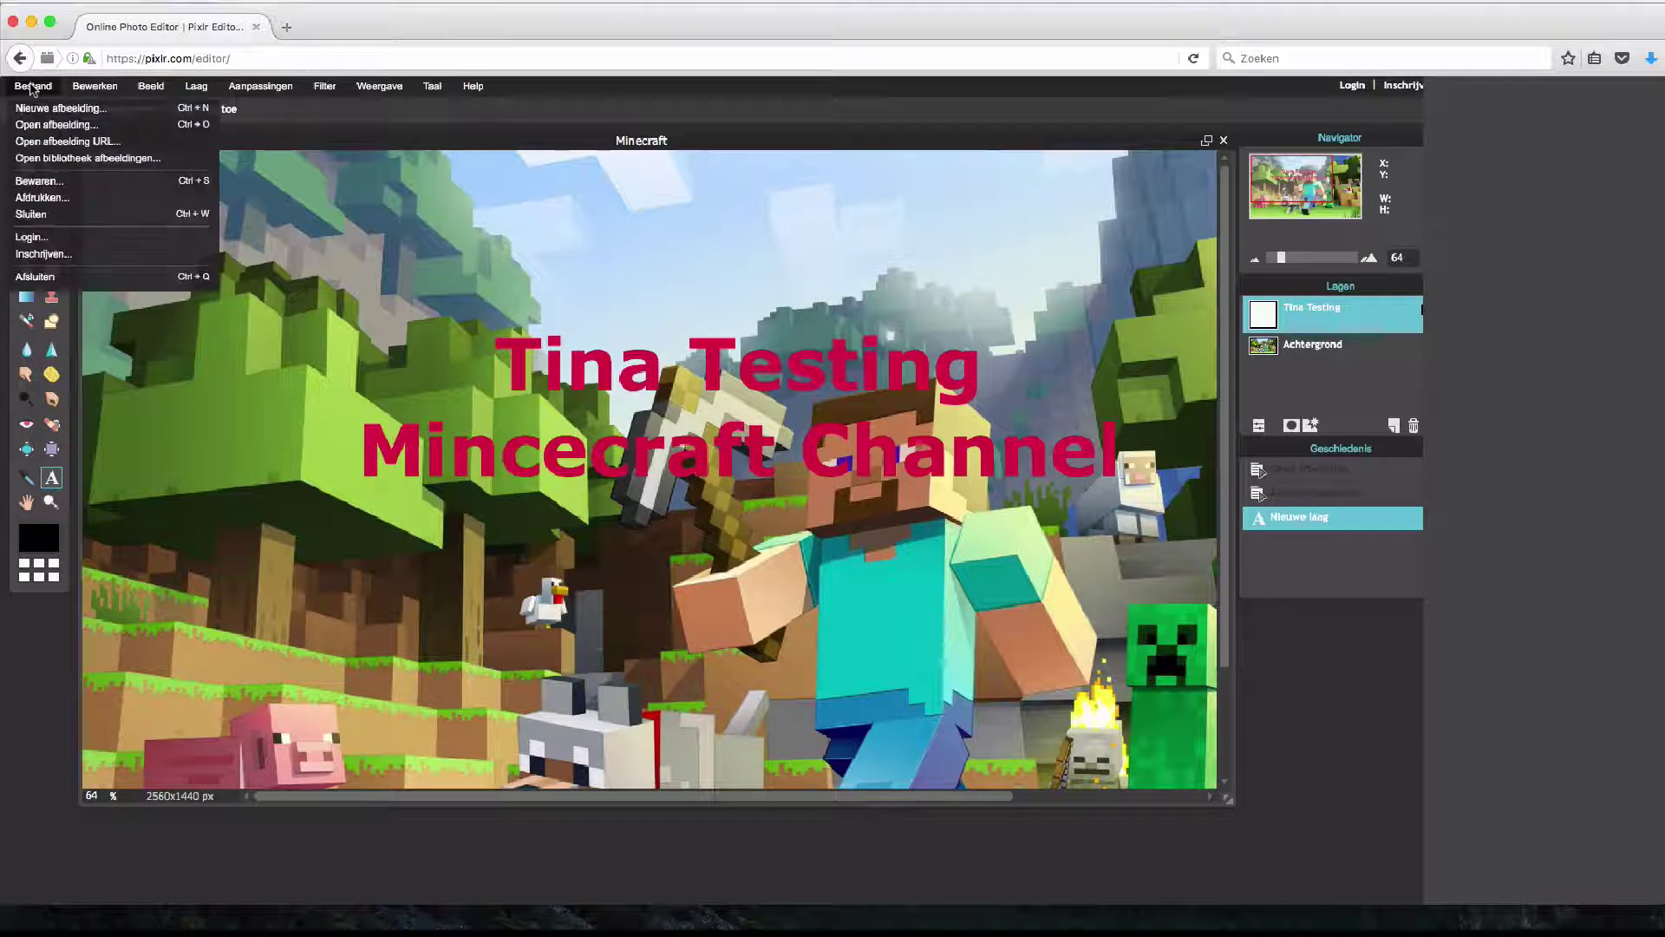
left_click(39, 182)
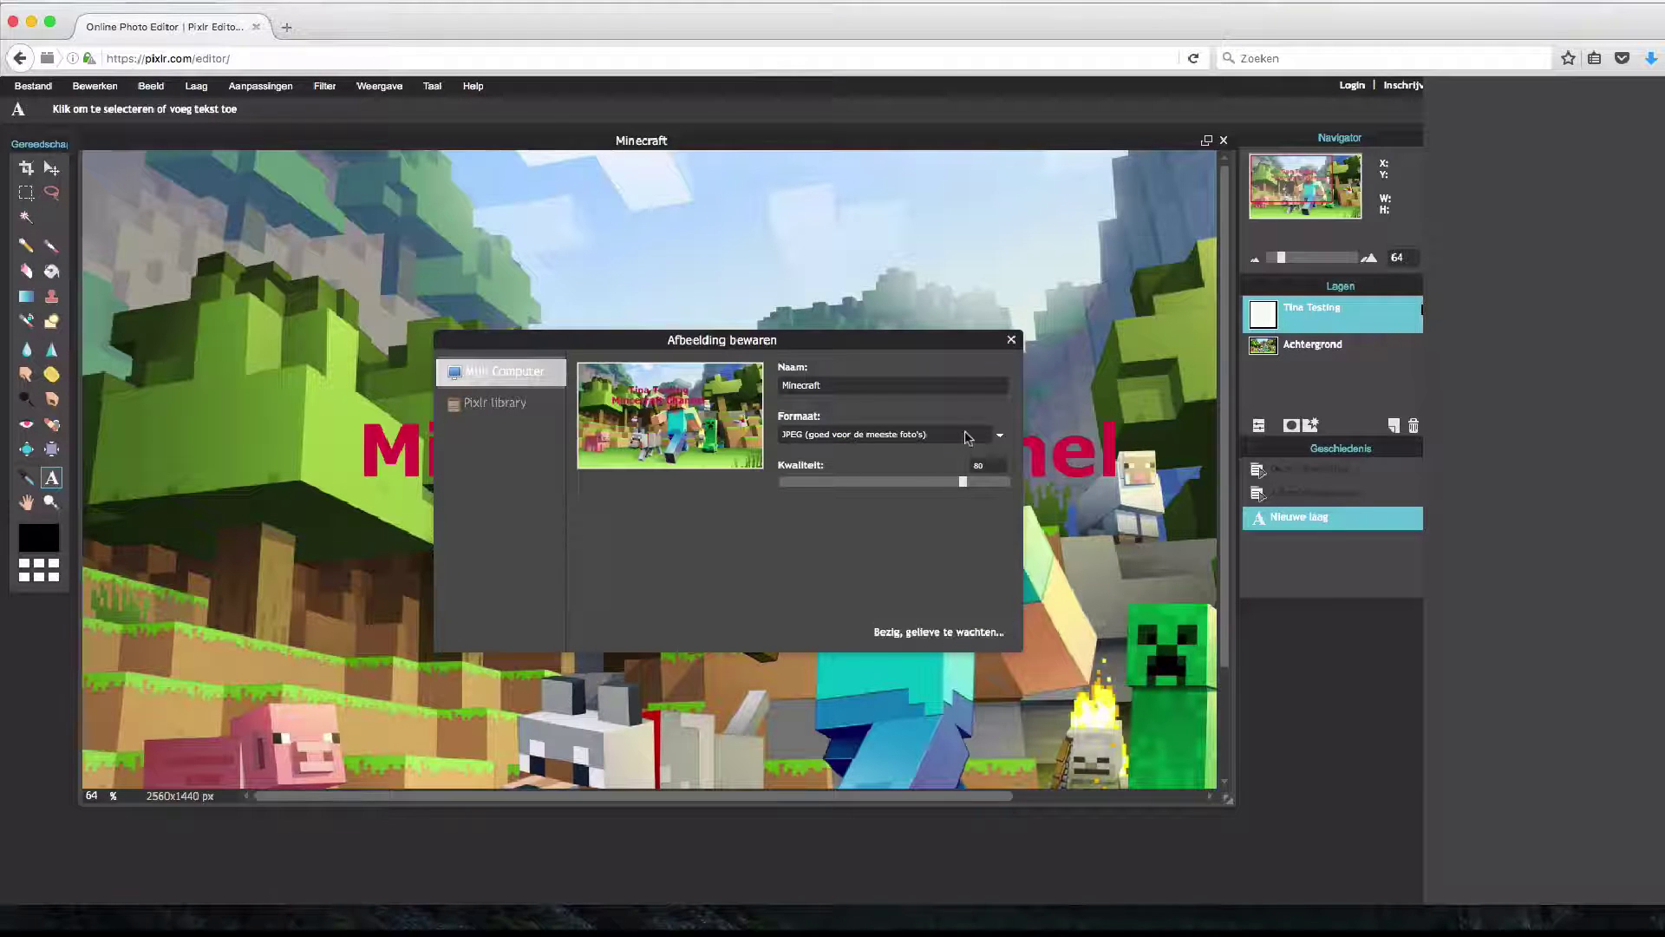
left_click(998, 436)
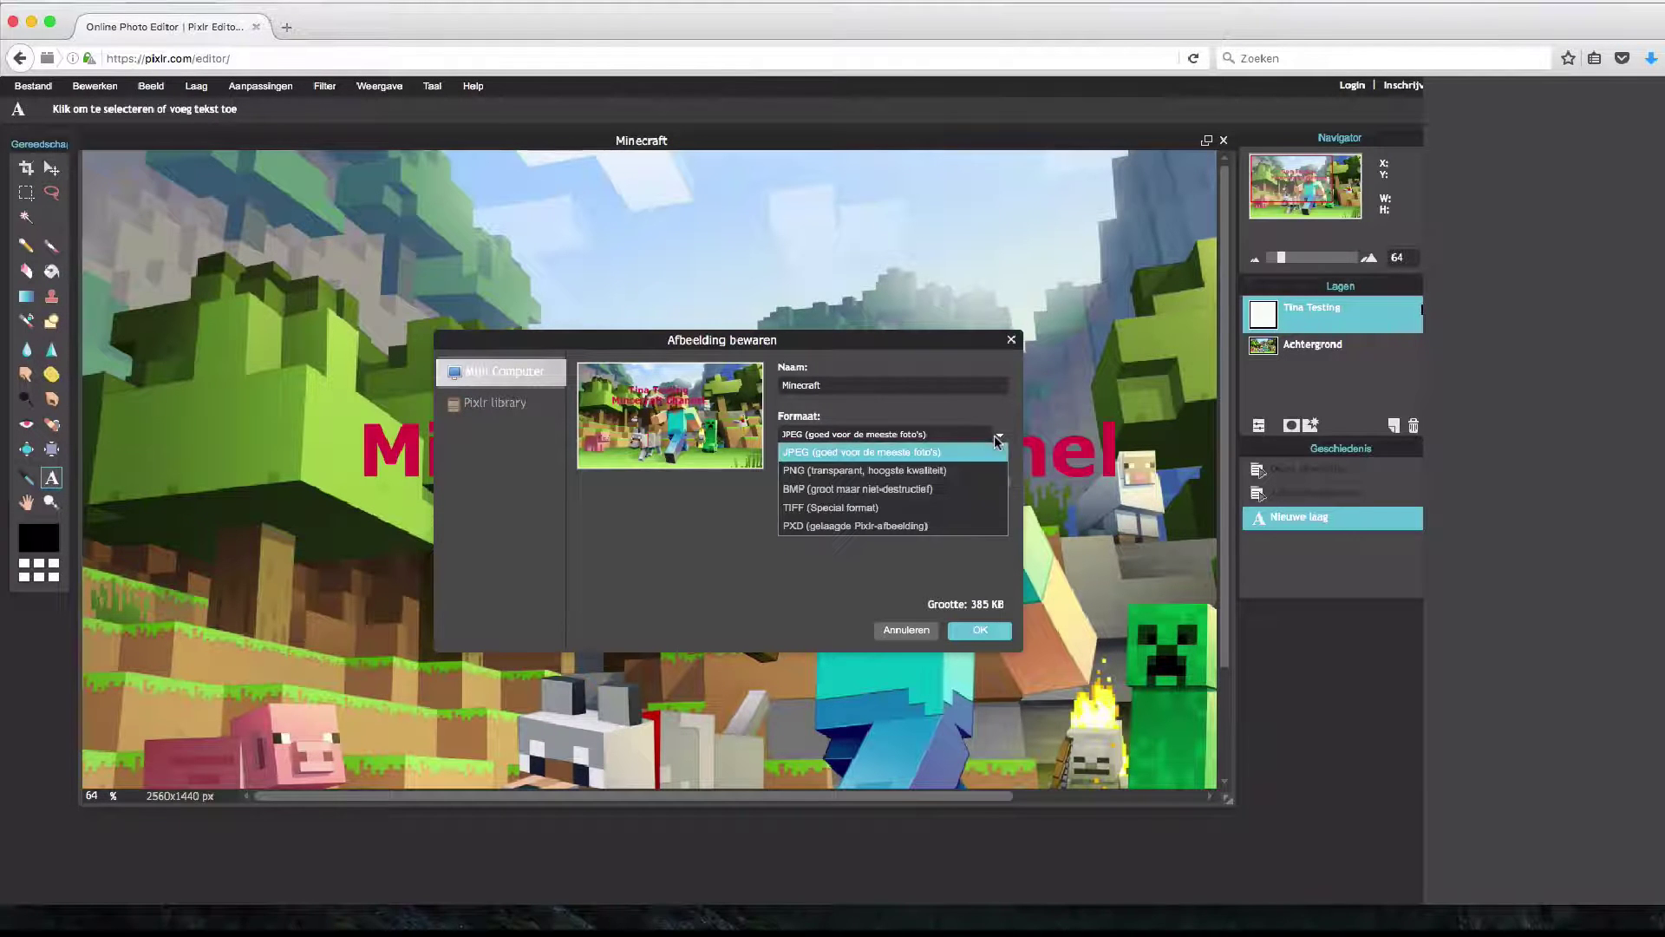
left_click(935, 462)
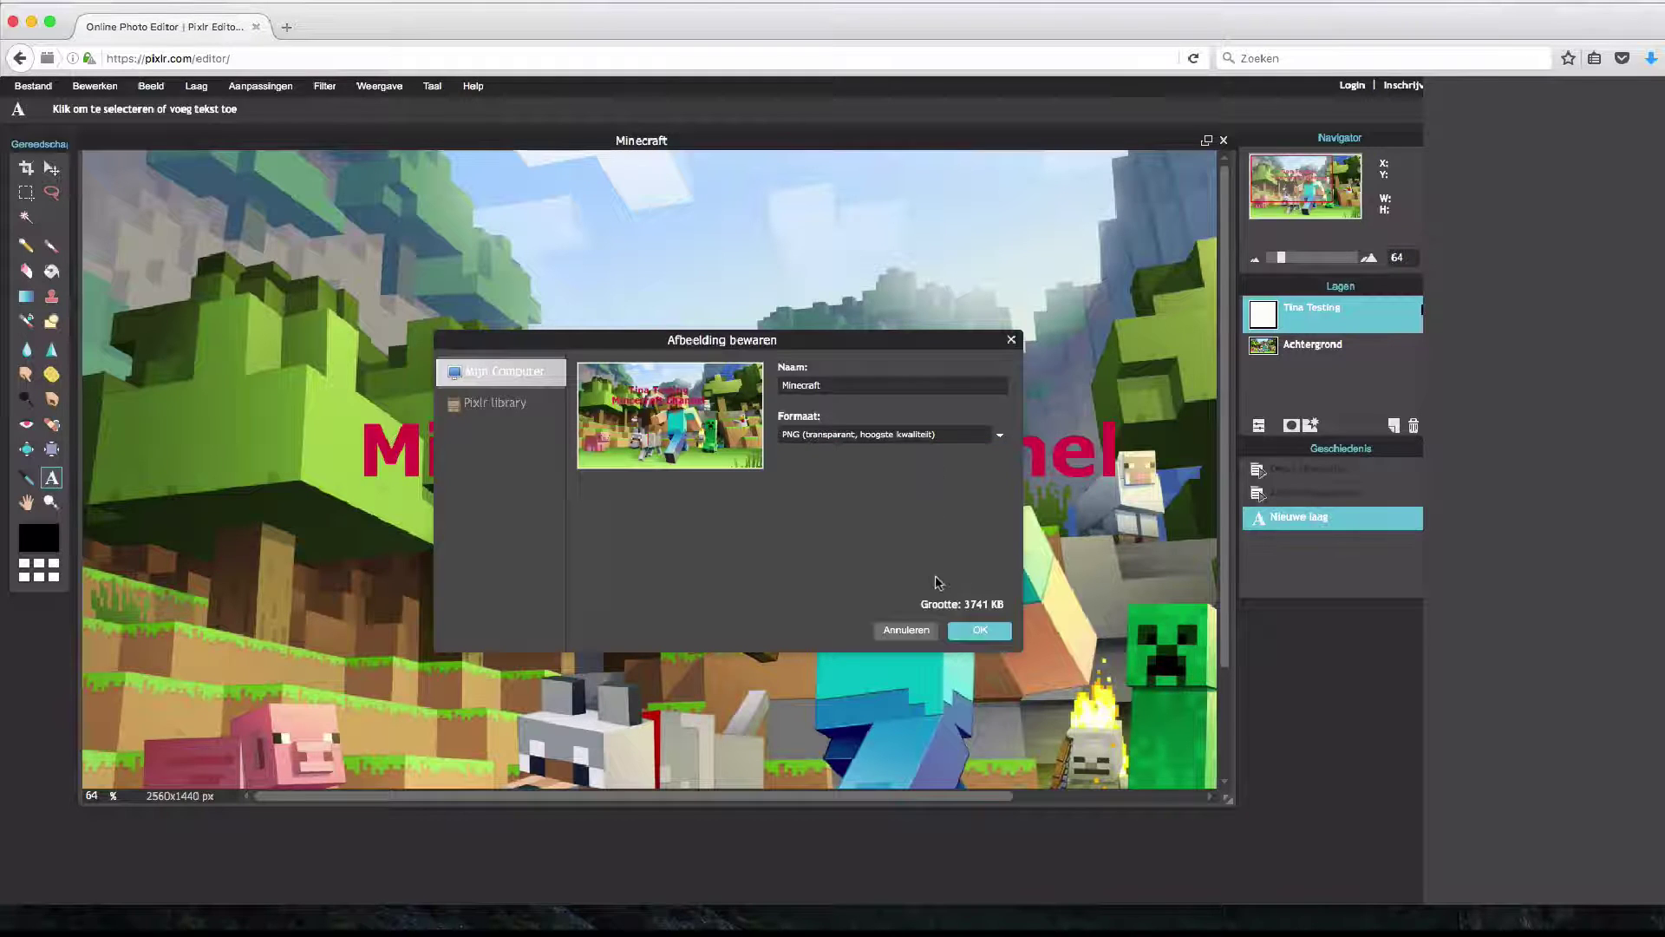
left_click(971, 631)
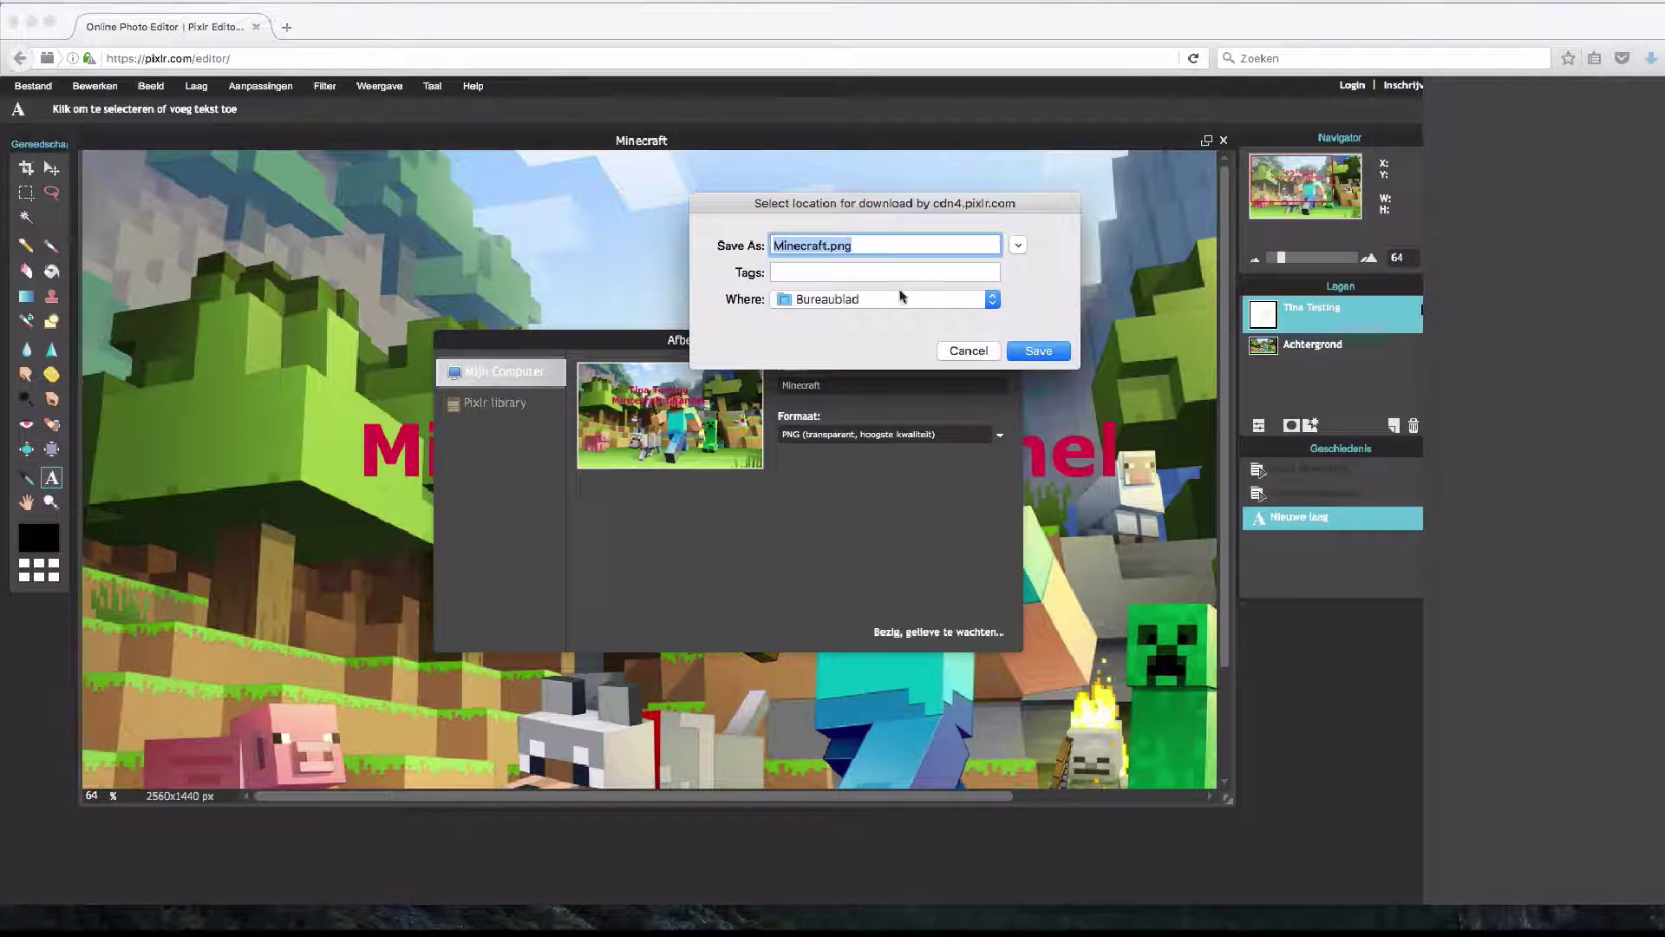
left_click(1017, 351)
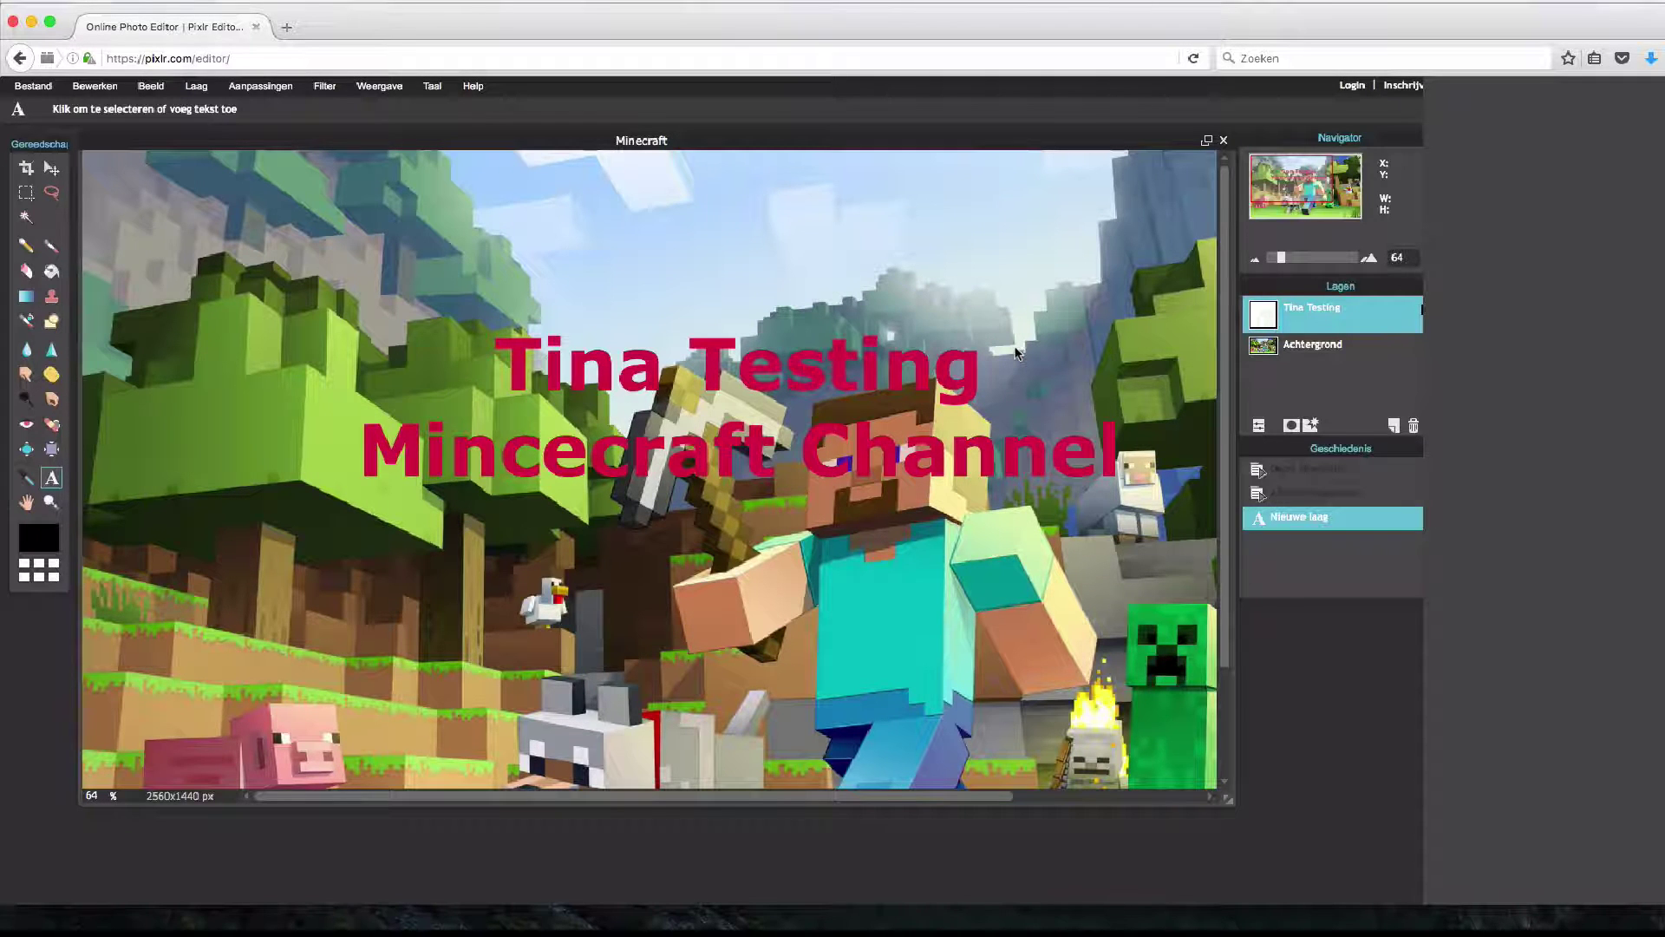
Open youtube.com in a new tab and sign in with the account password.
left_click(287, 29)
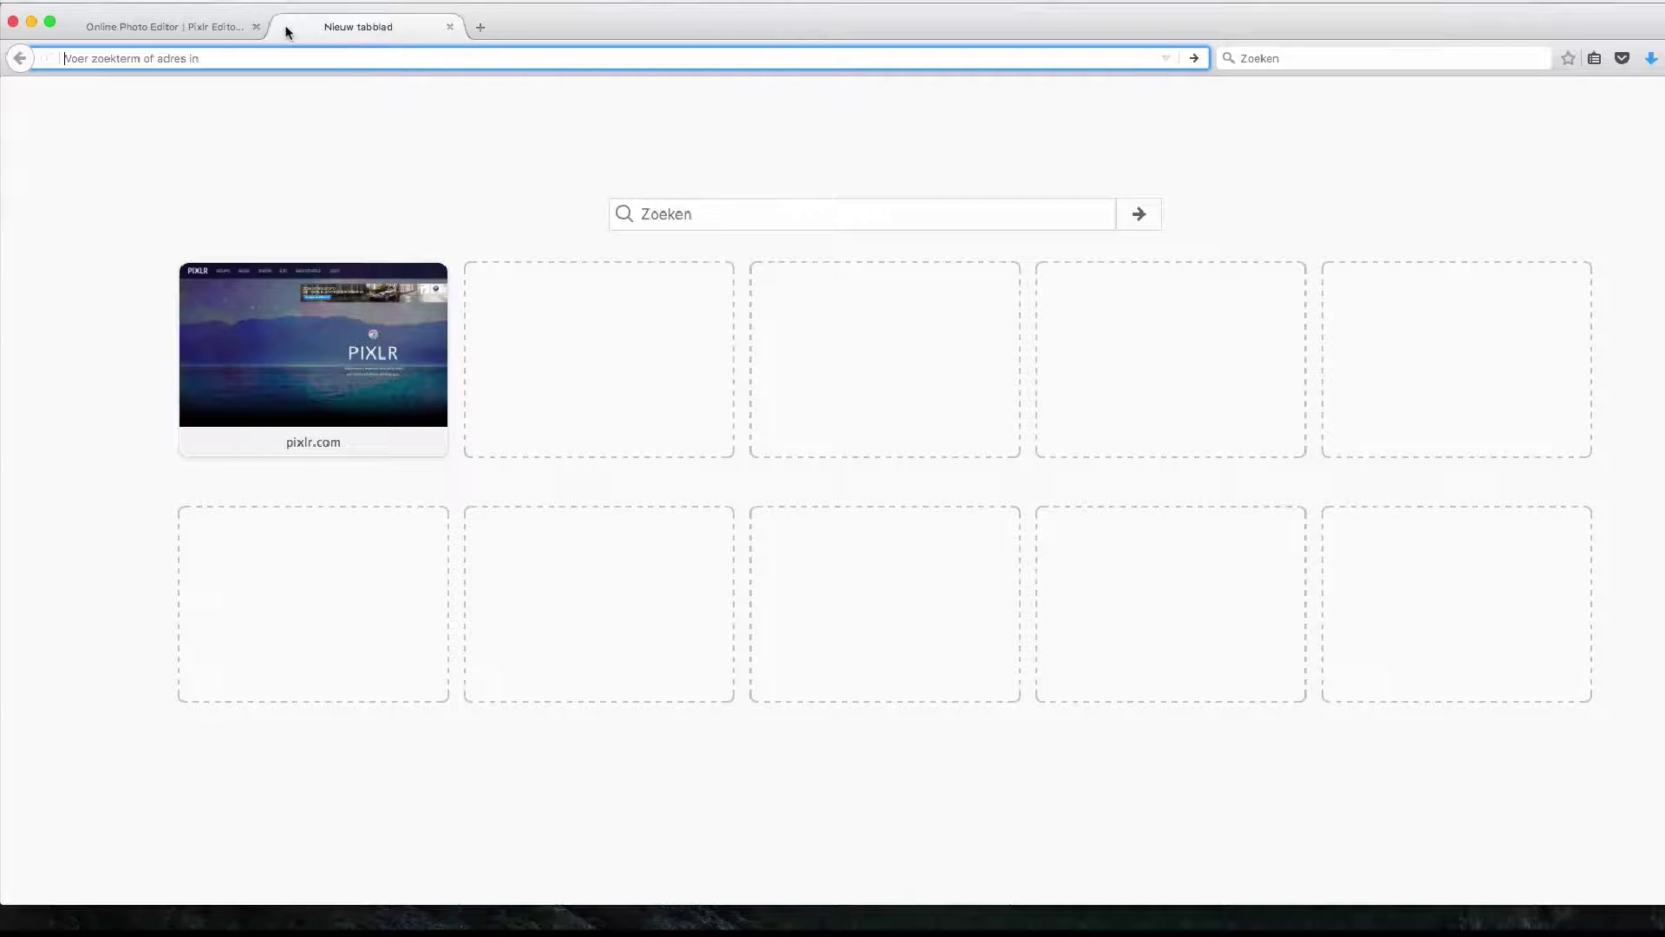
type("youtube.")
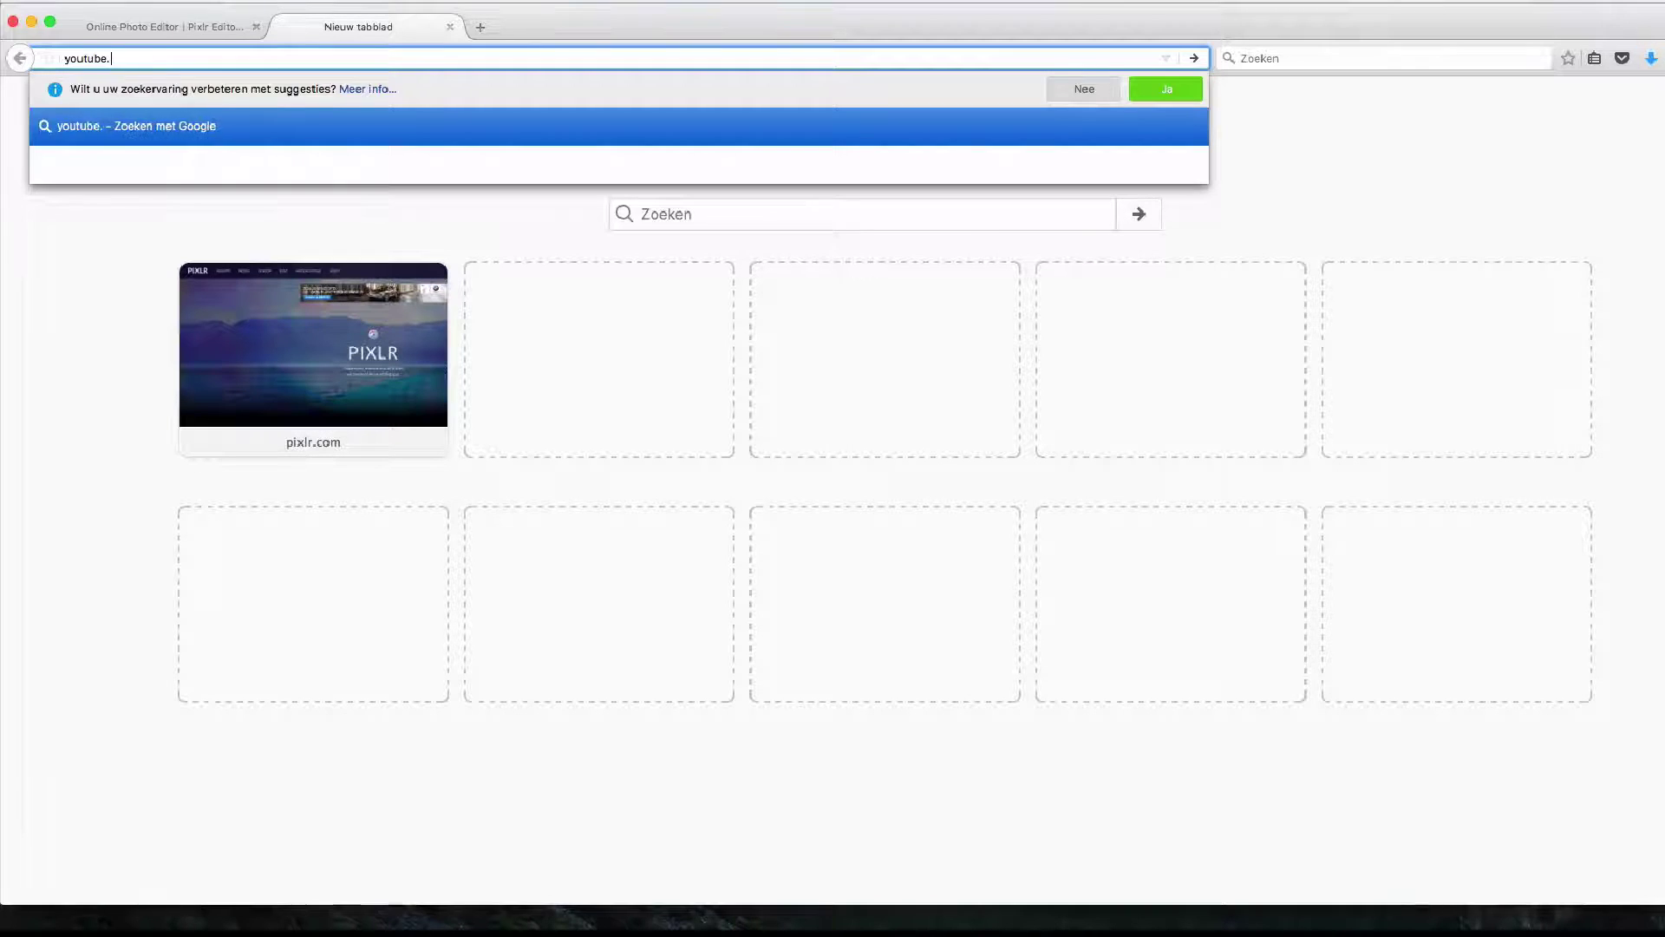
type("com")
key("Return")
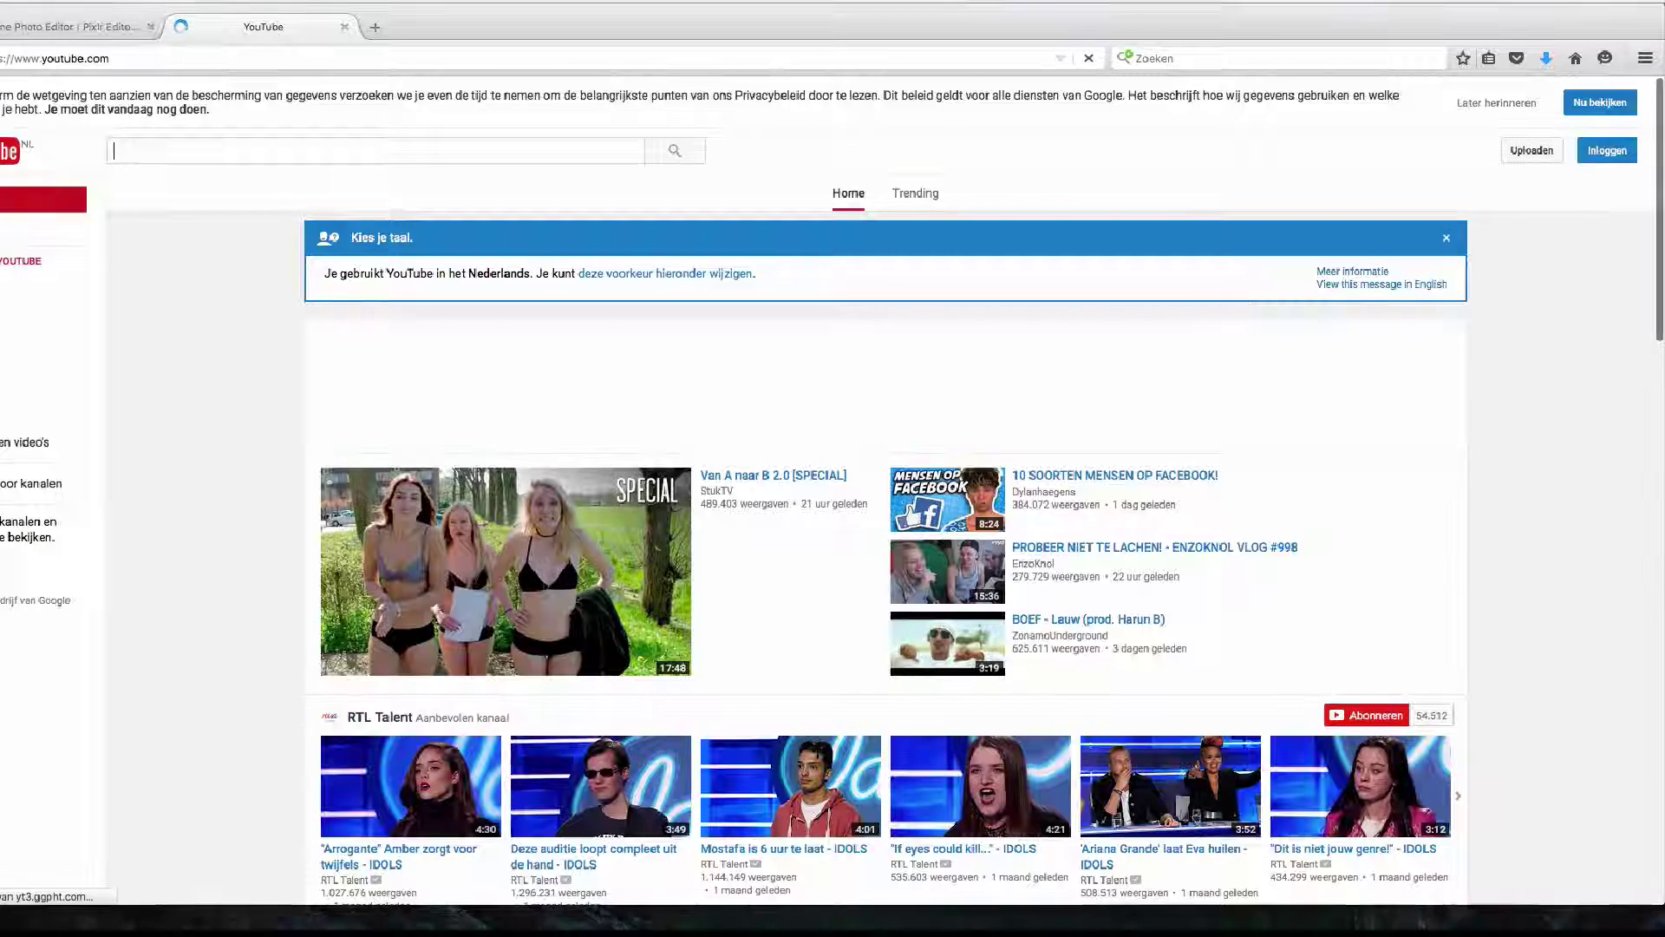
left_click(1446, 238)
left_click(1596, 156)
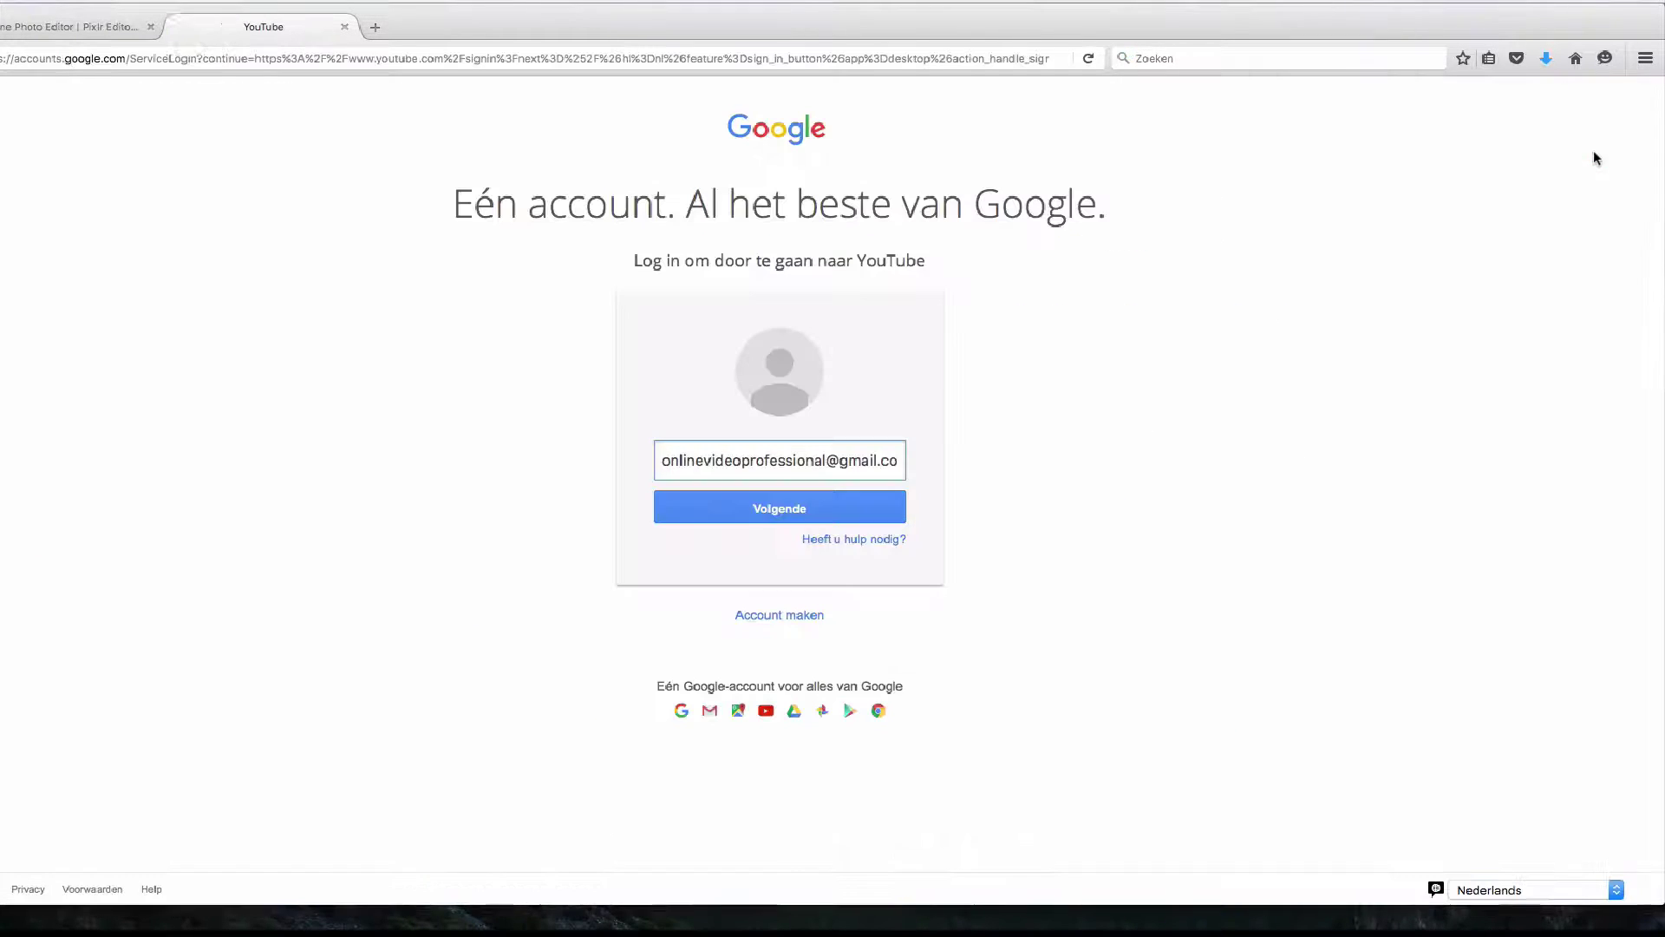
left_click(766, 505)
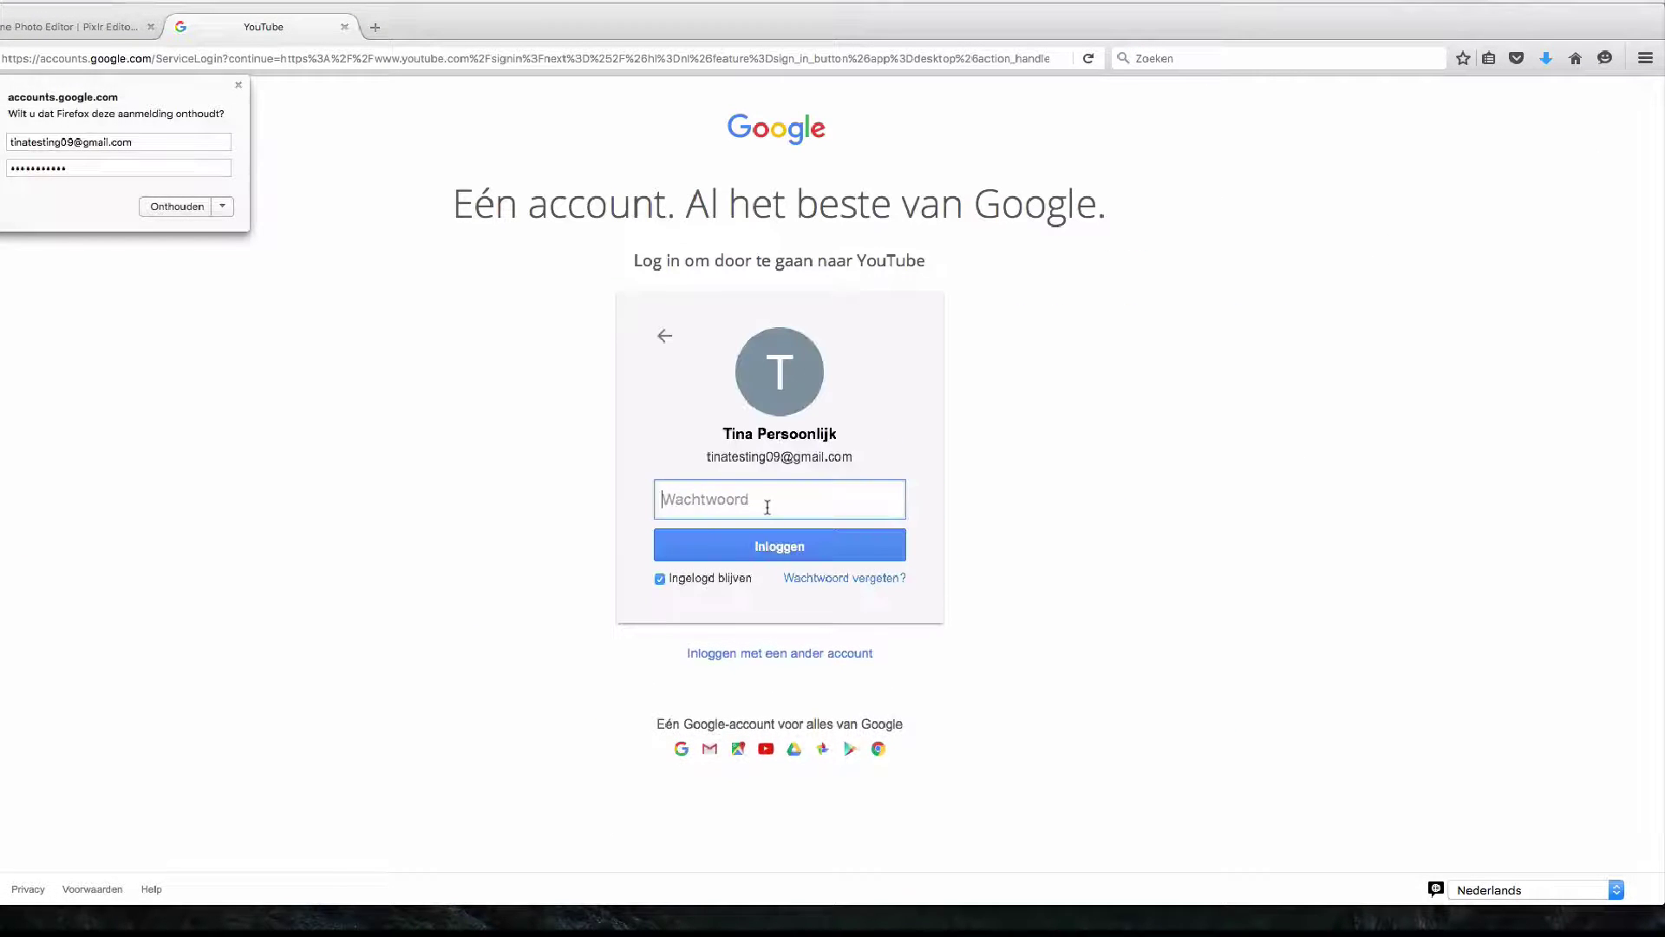
type("•••••••")
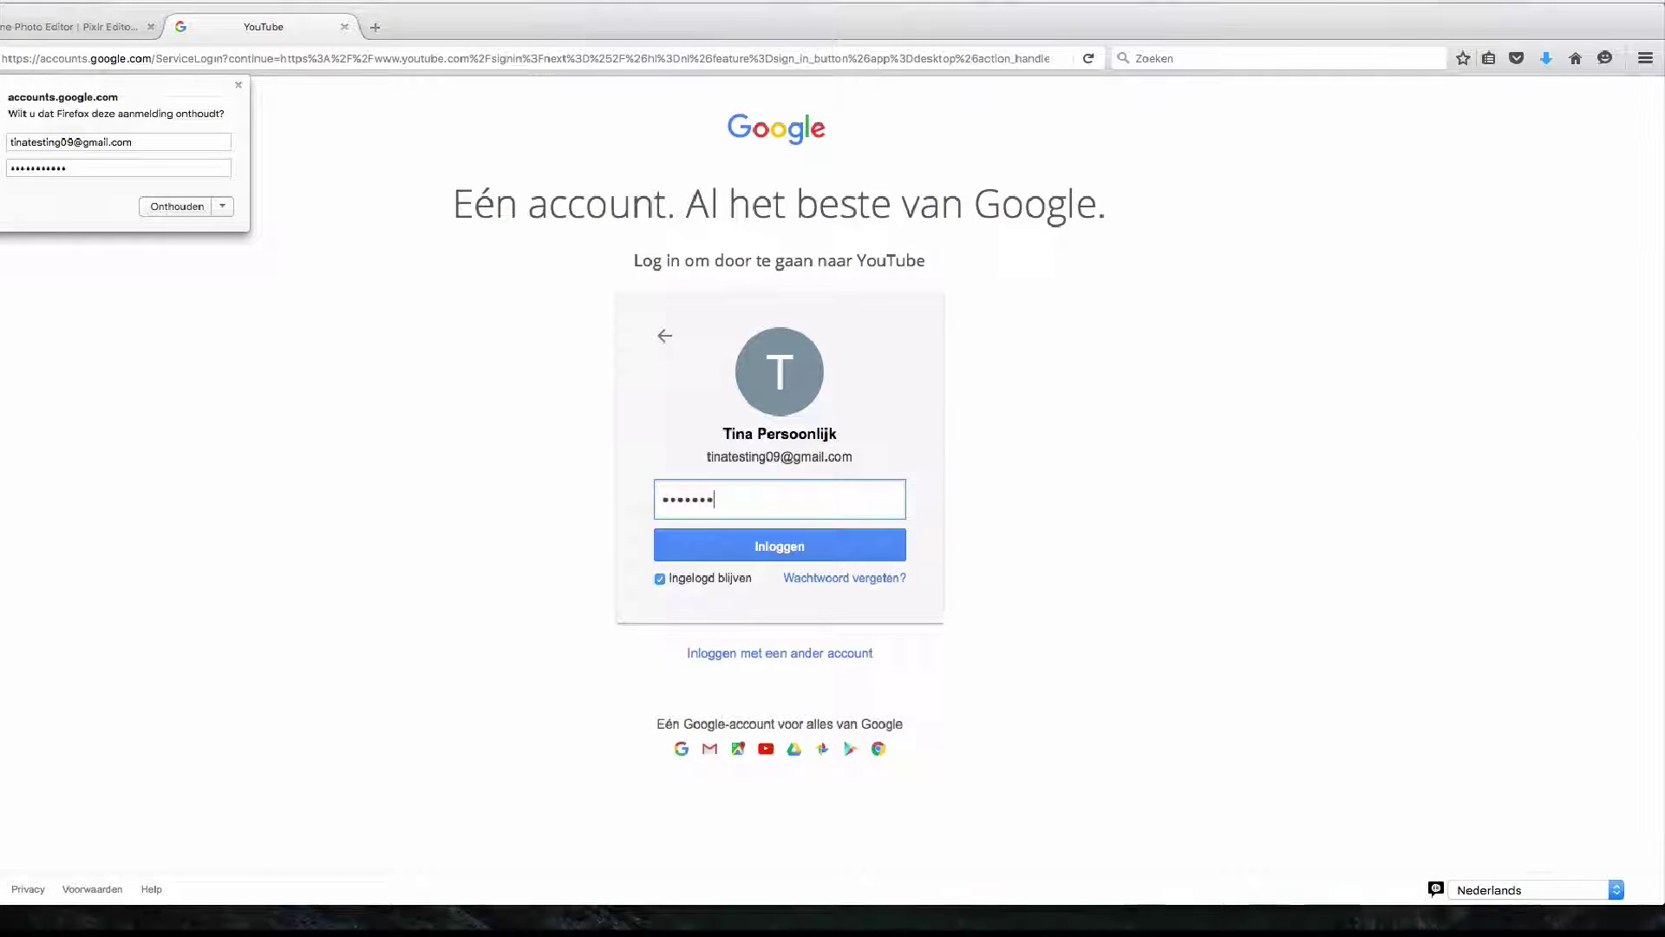
type("•")
left_click(779, 544)
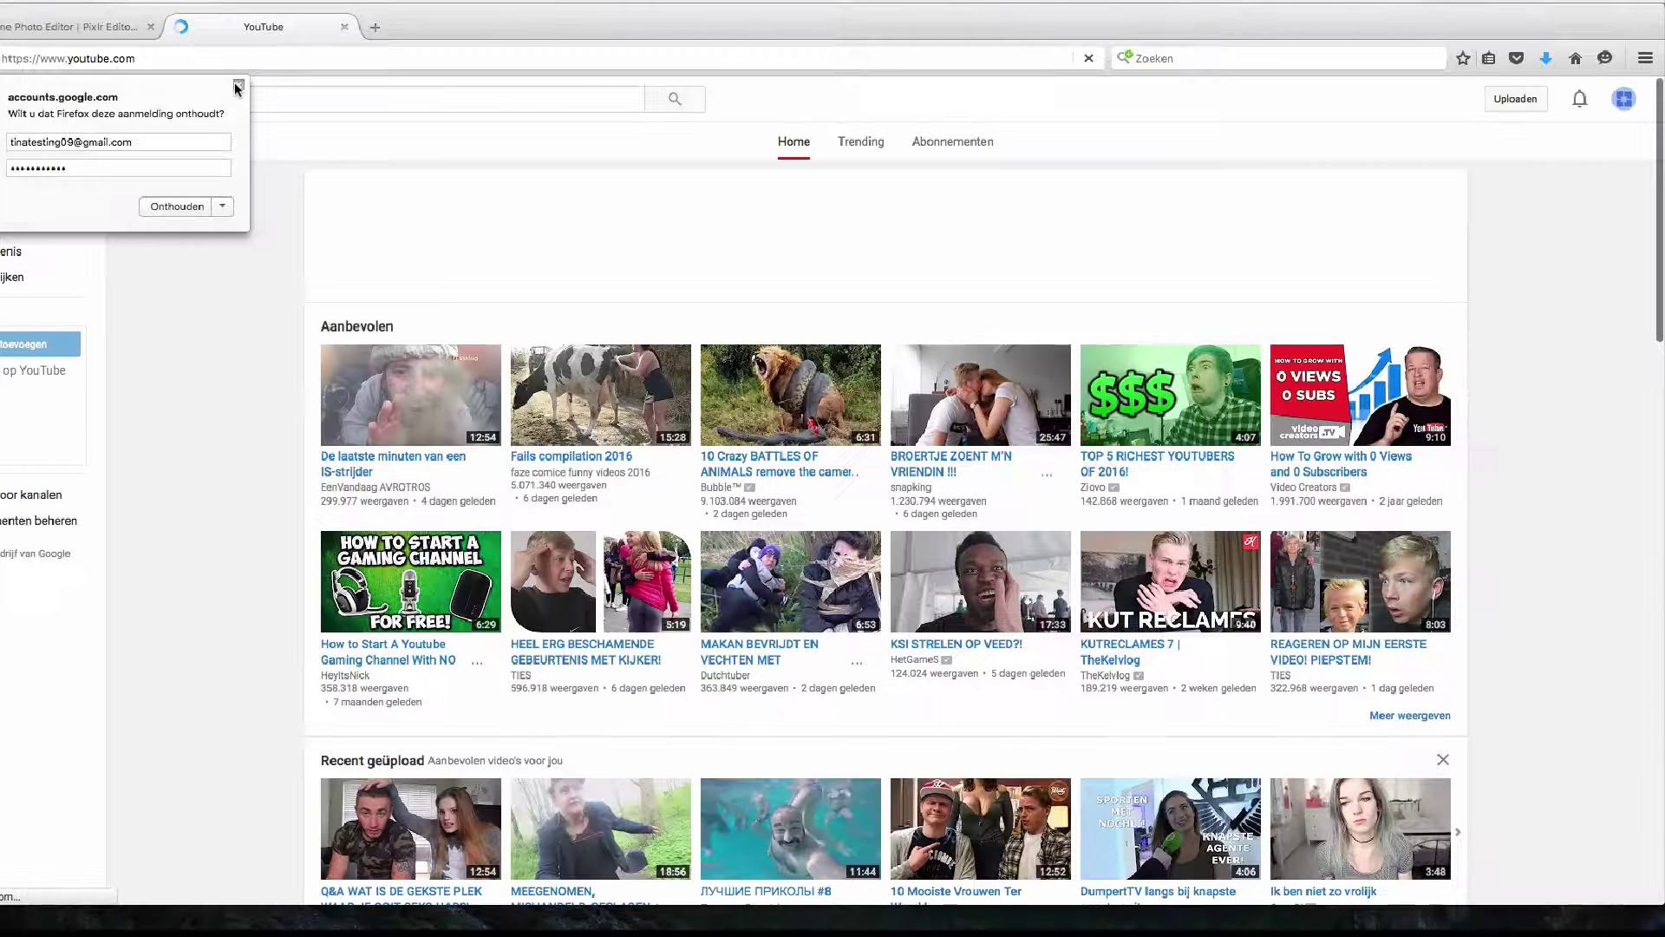
left_click(238, 85)
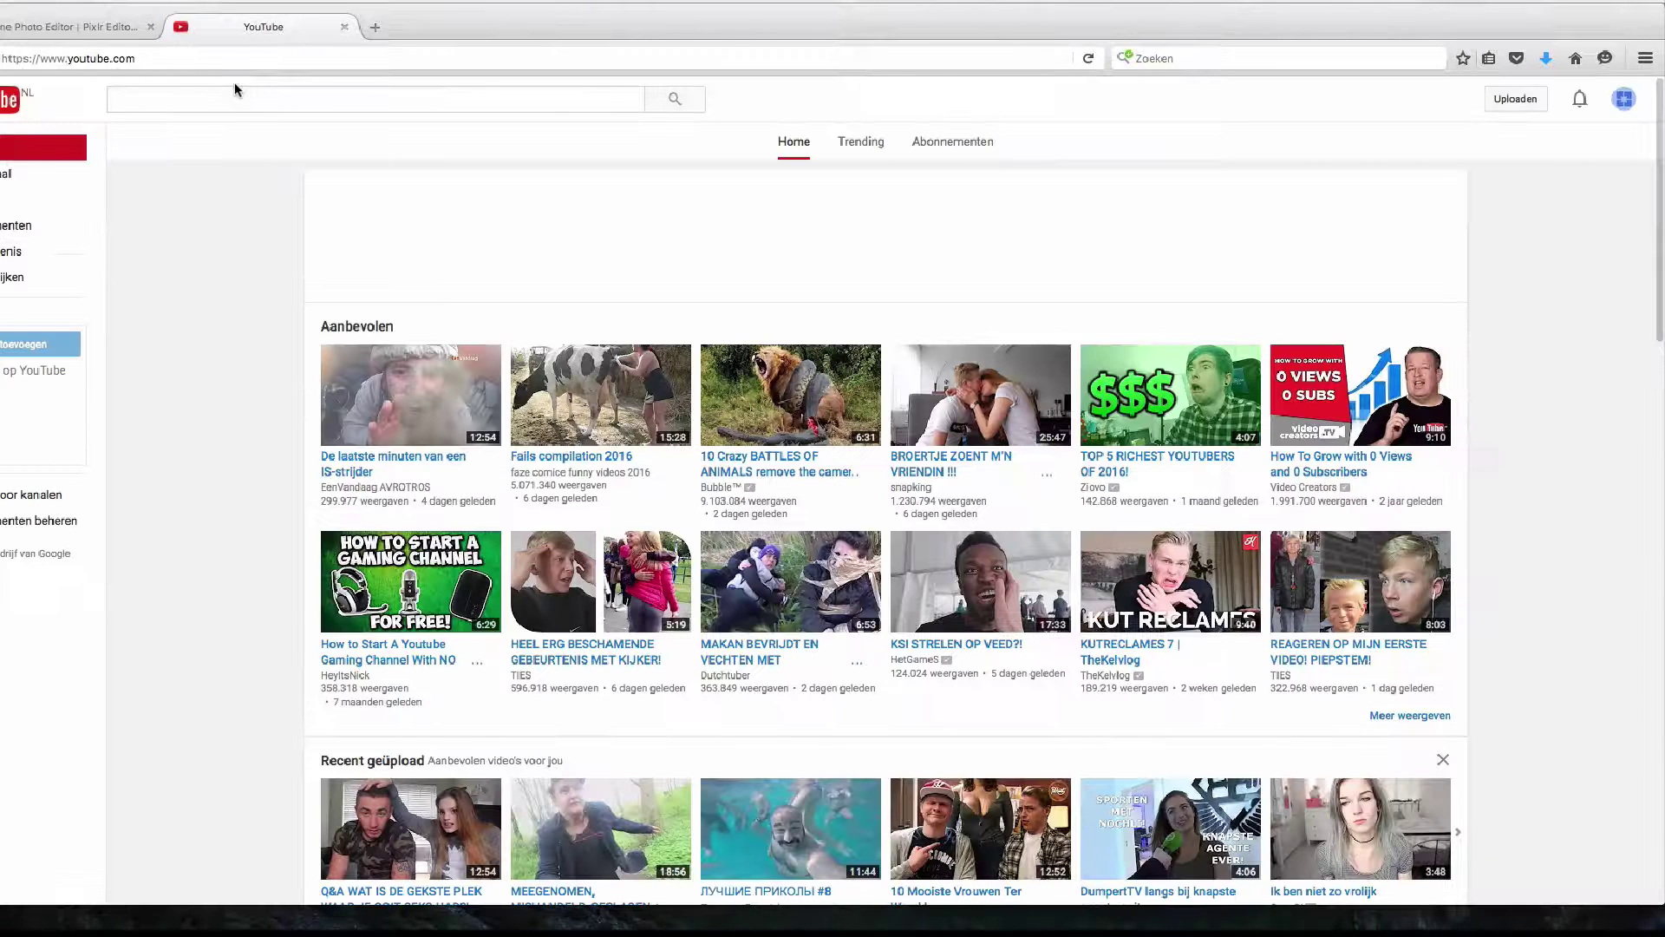
Go through Creator Studio to the channel page.
left_click(1625, 102)
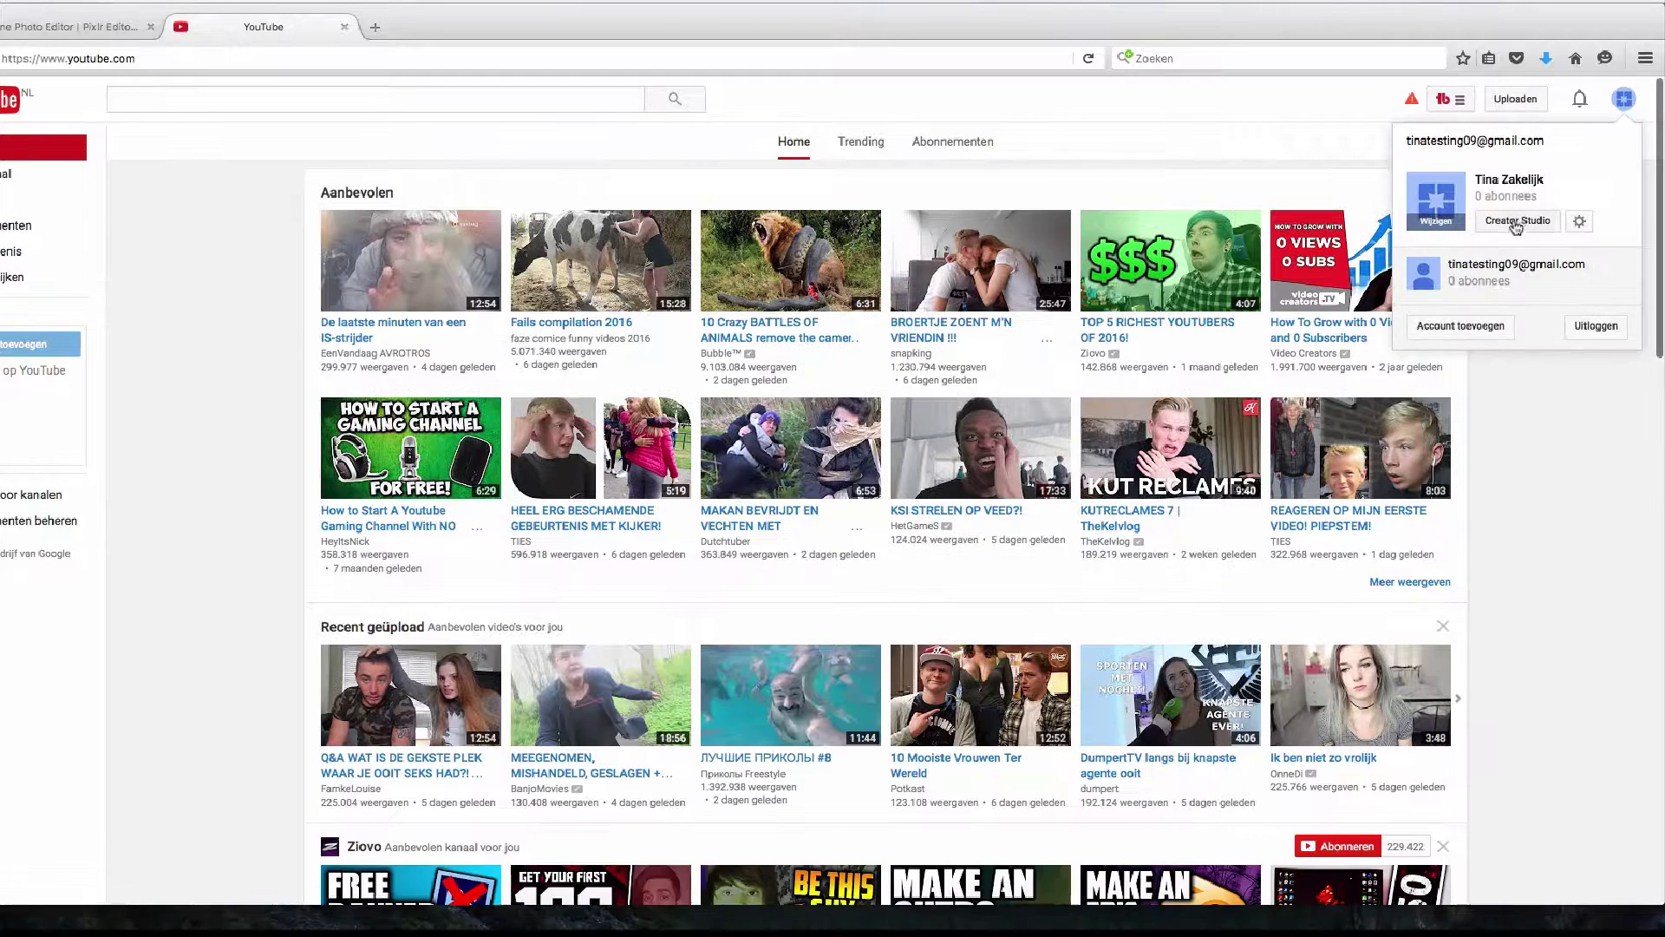
left_click(1515, 225)
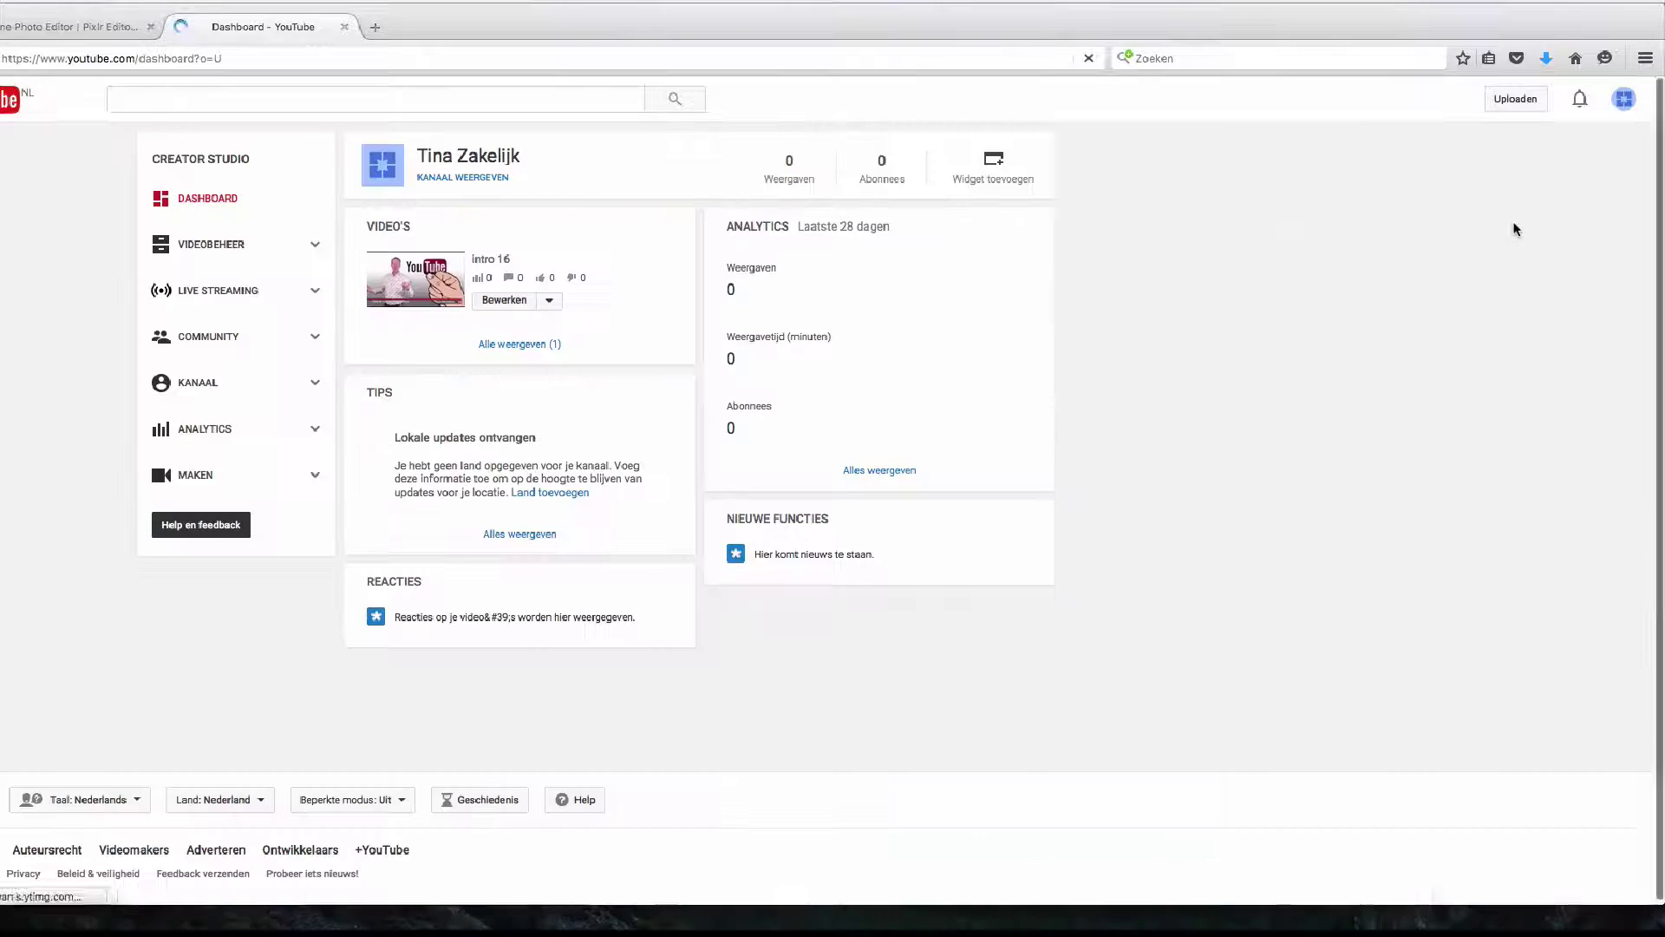
left_click(478, 179)
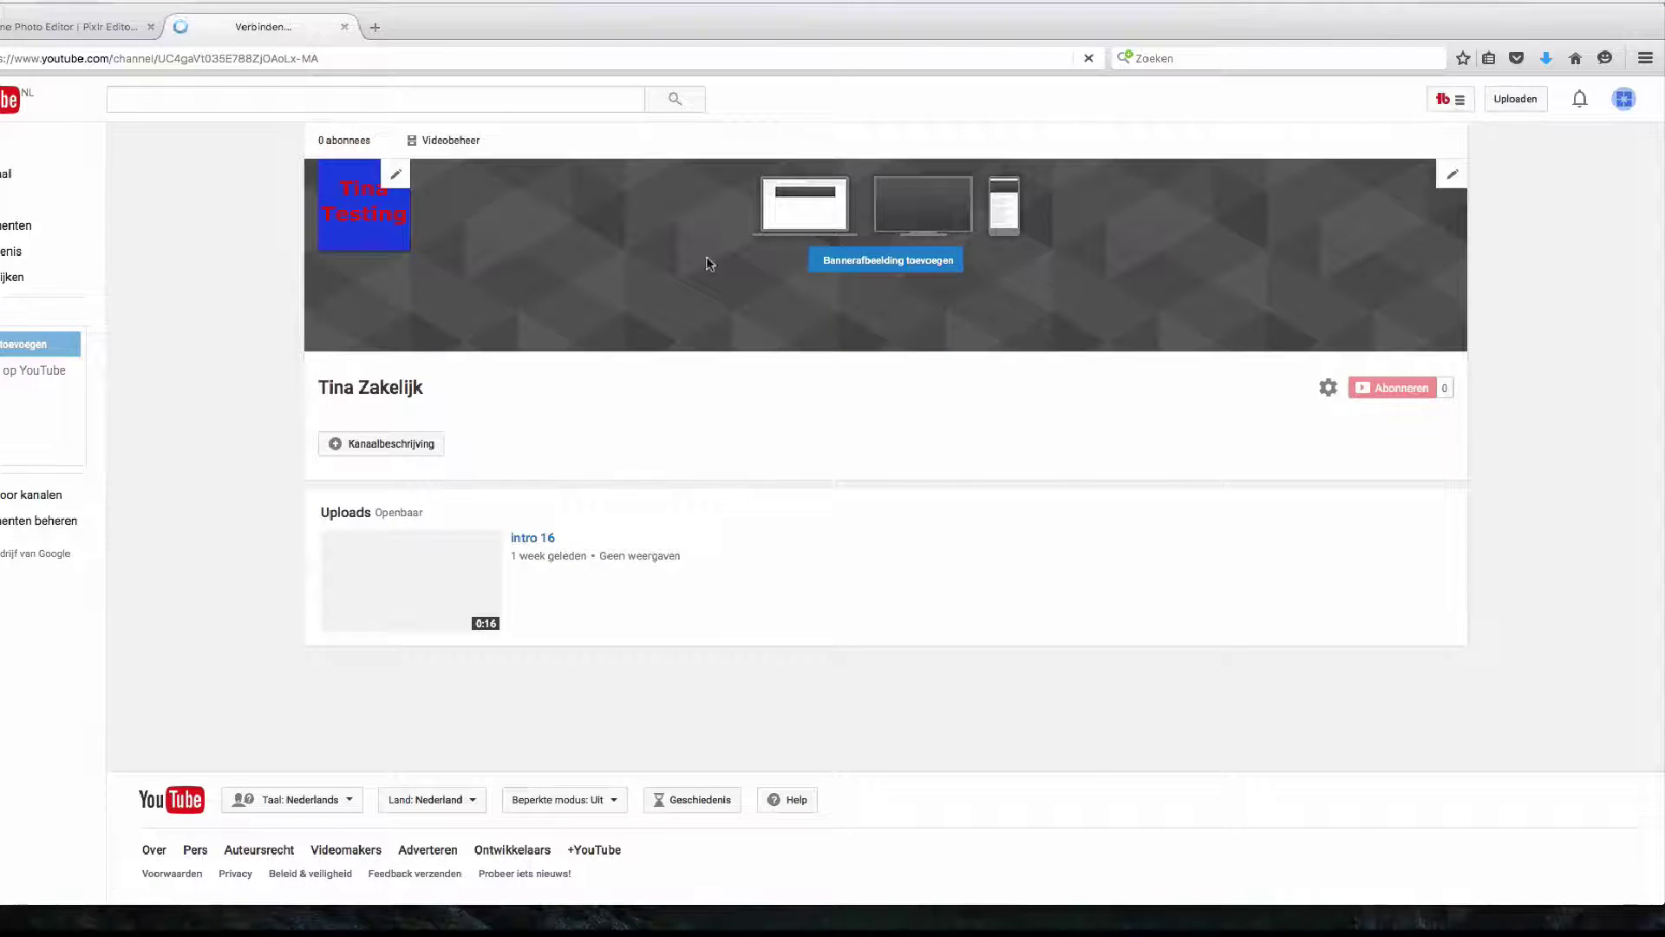
Upload Minecraft.png from the computer as the channel's banner art.
left_click(889, 261)
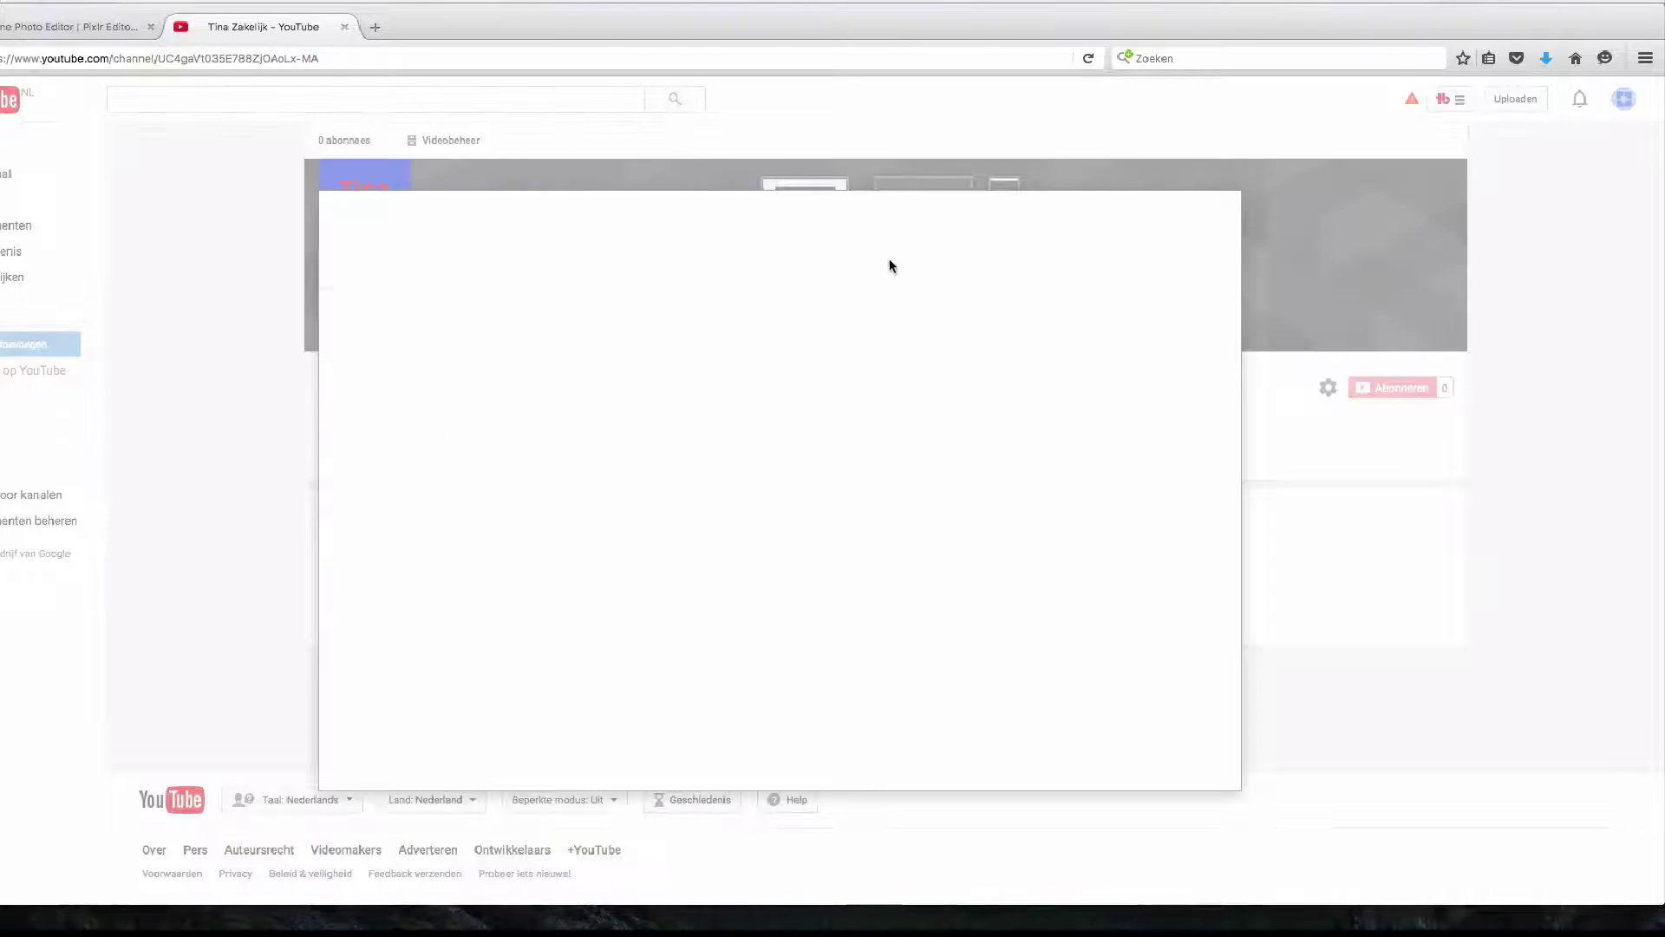
left_click(780, 541)
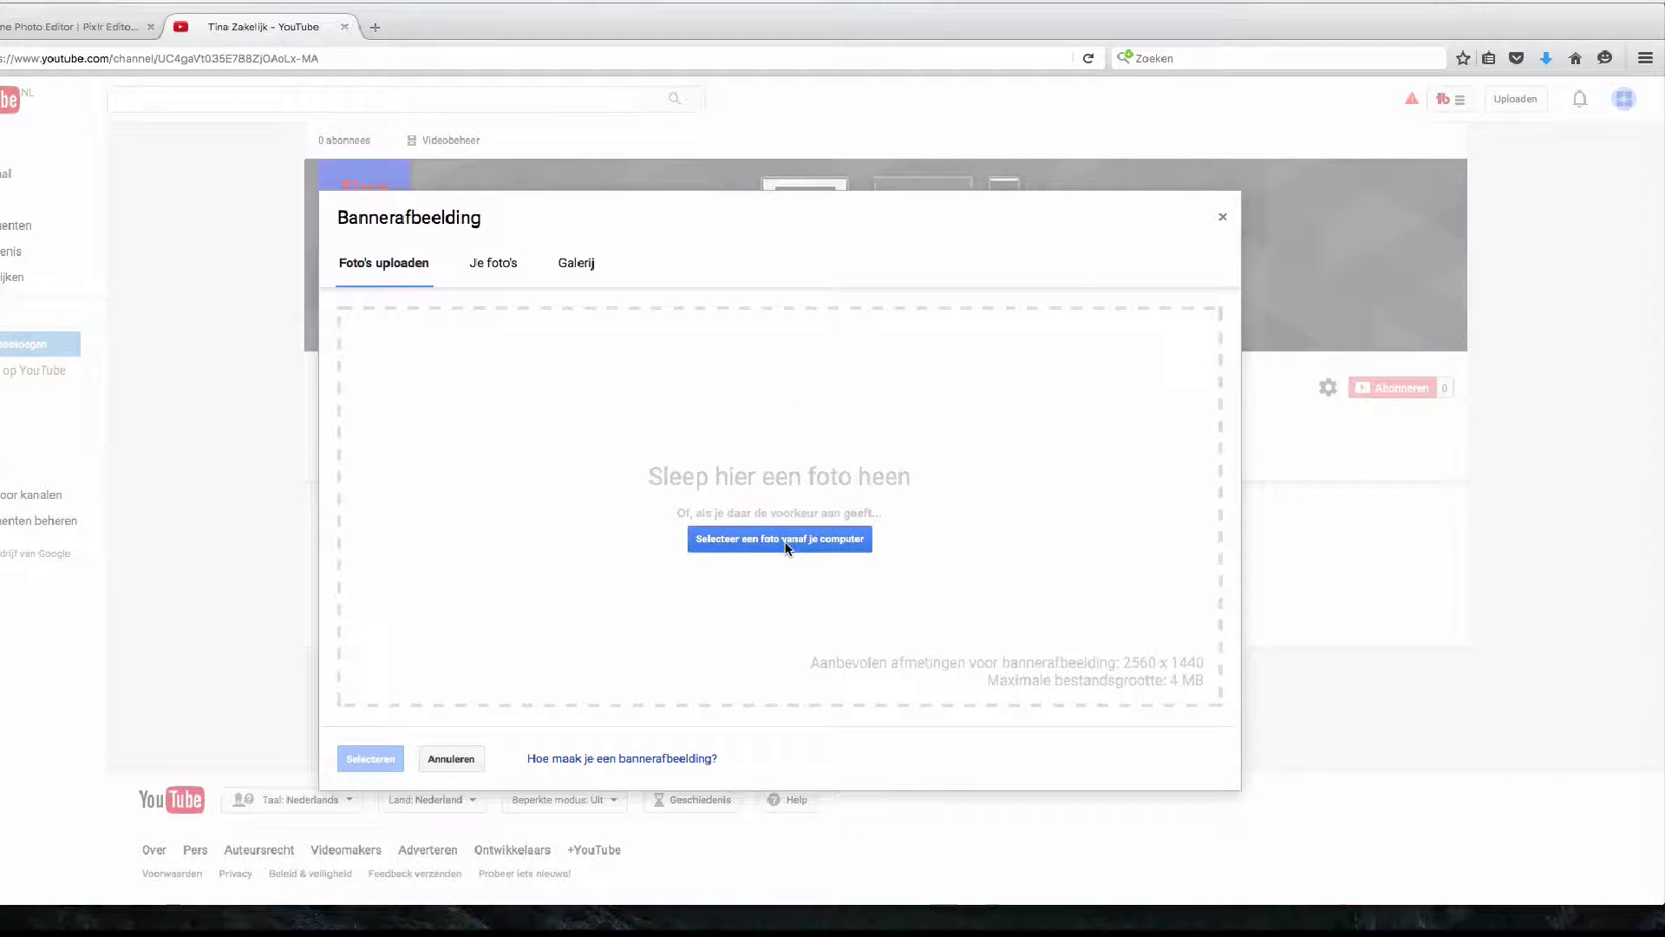
double_click(564, 199)
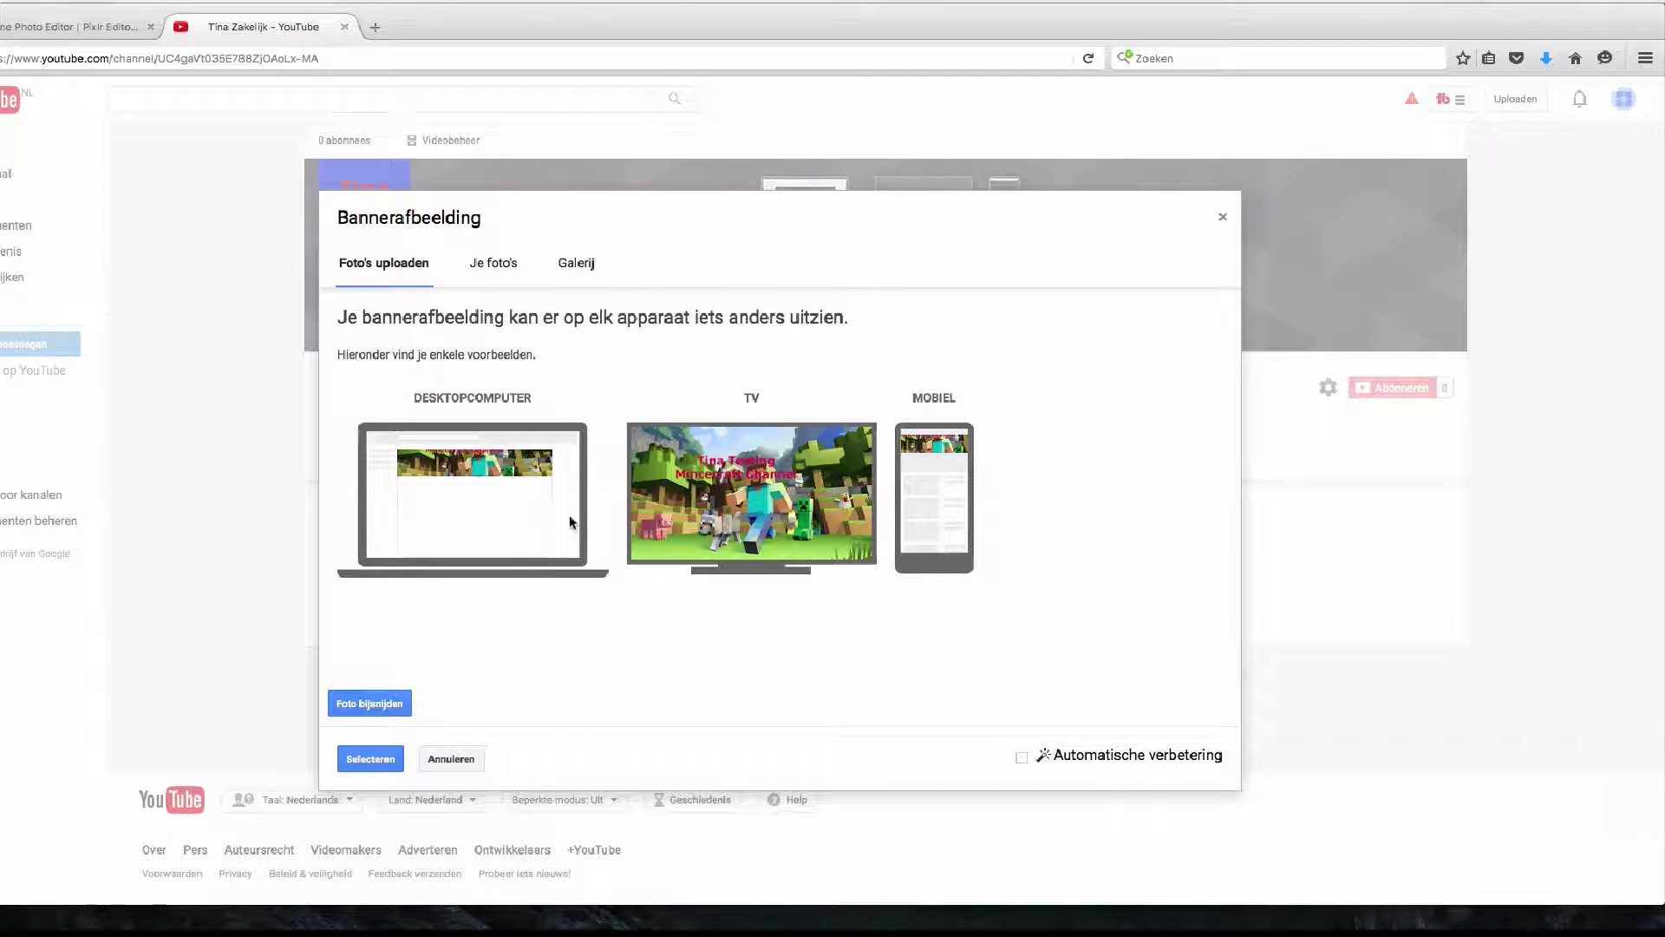
left_click(359, 760)
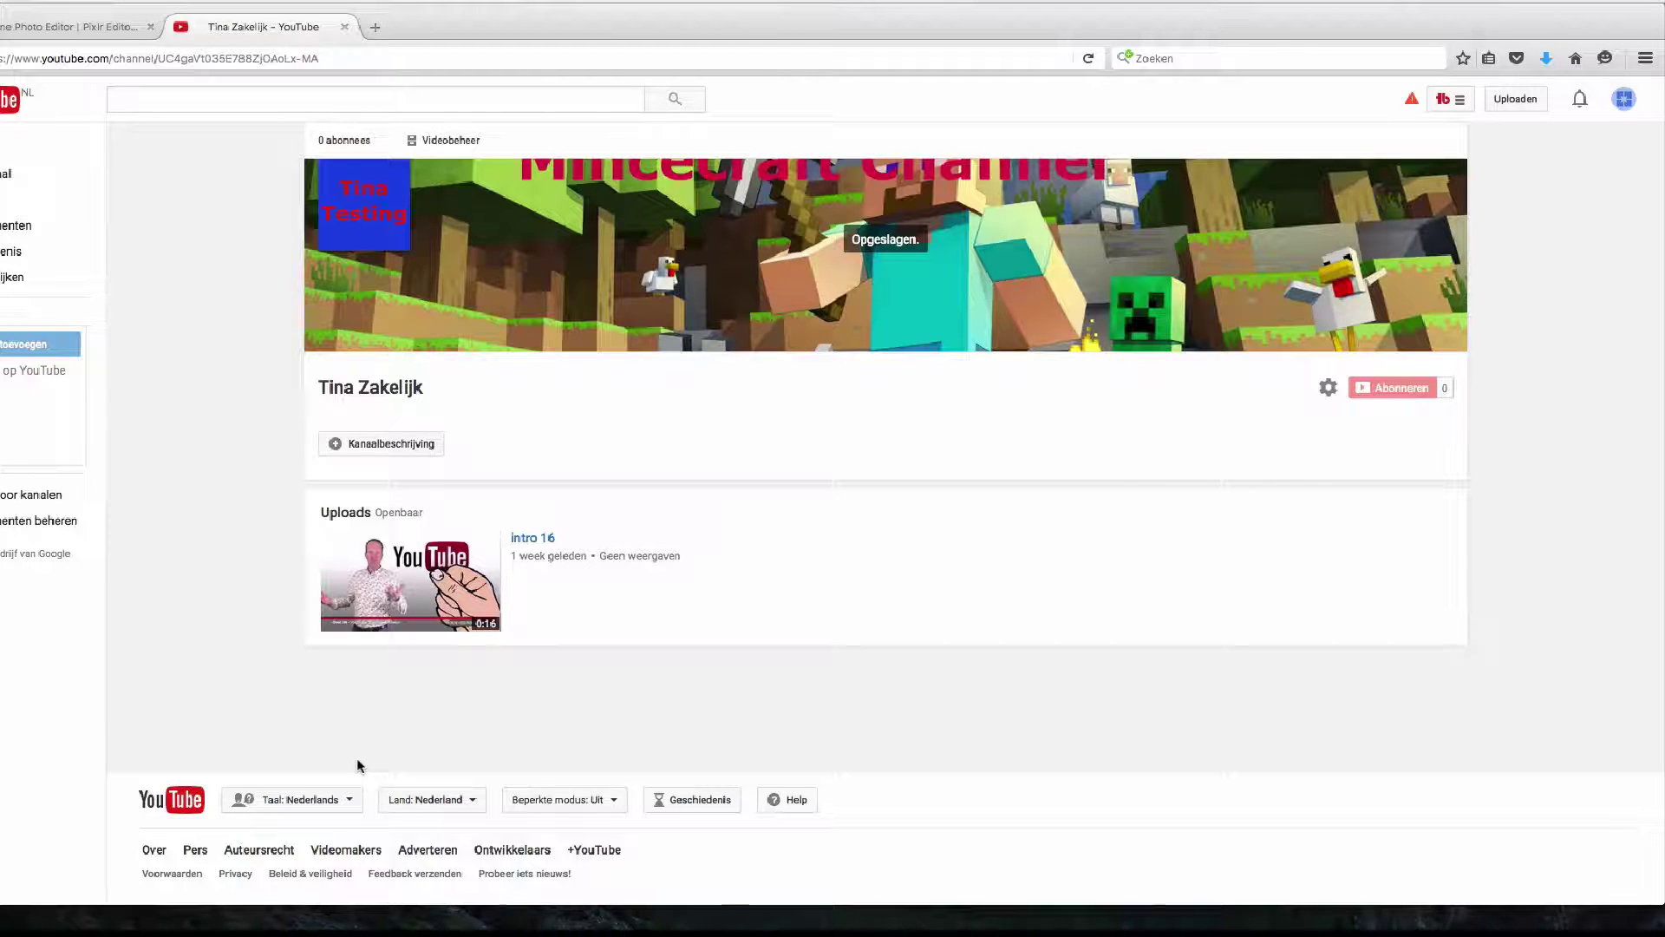
mouse_move(764, 337)
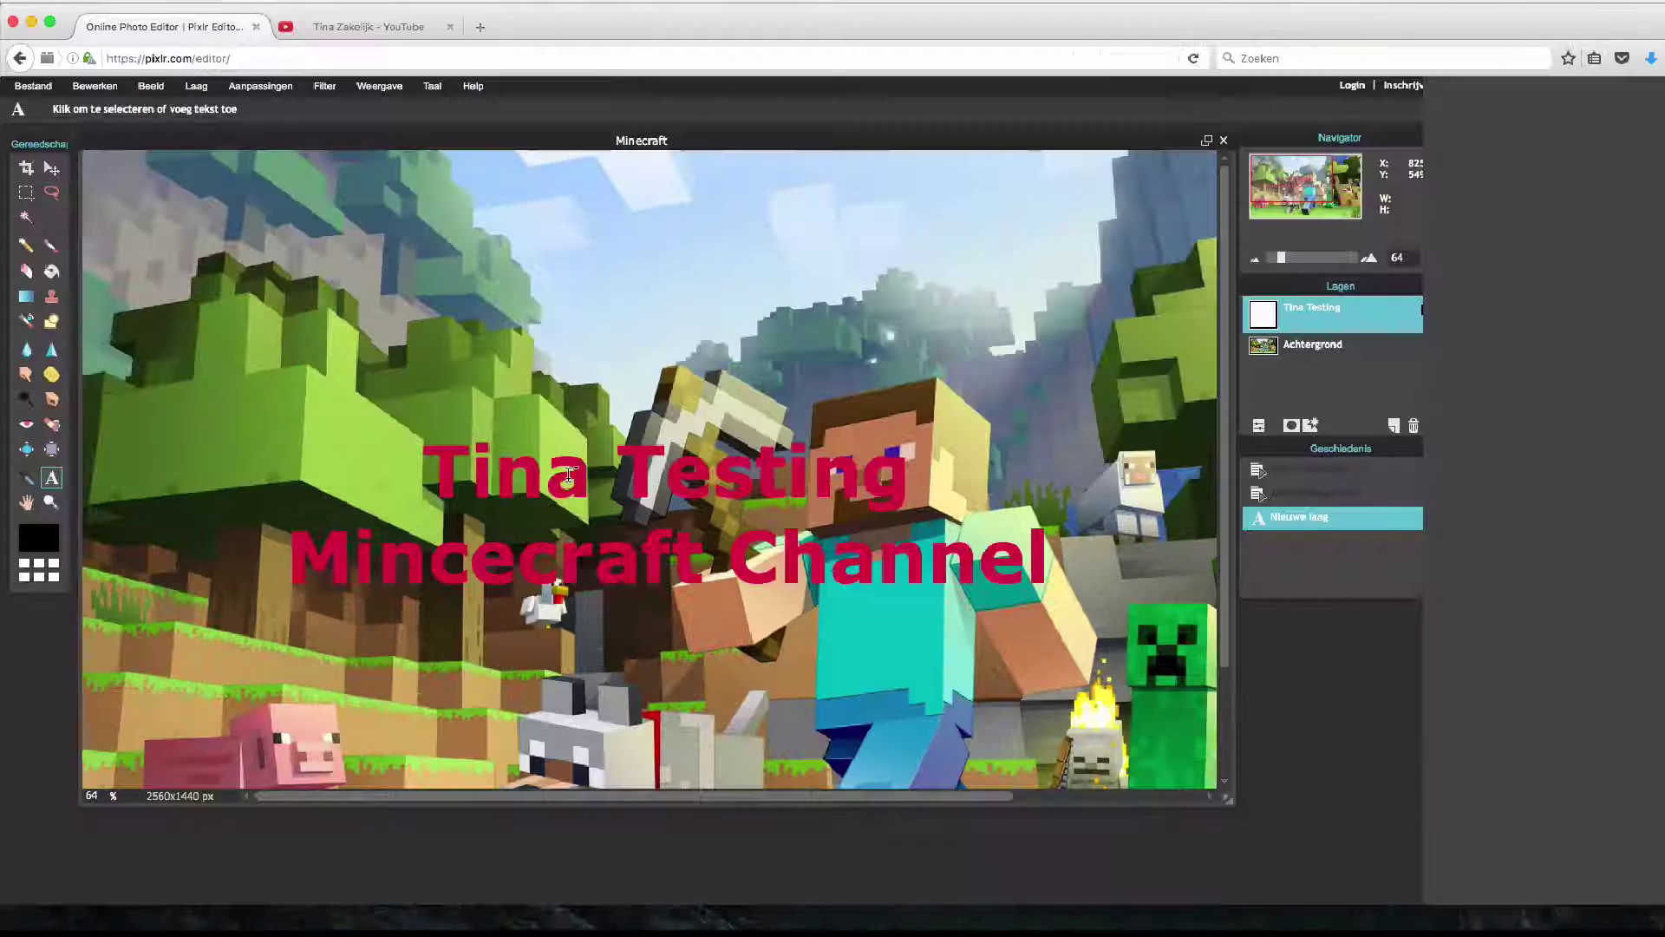
Move the two-line red title text lower on the banner.
left_click(572, 483)
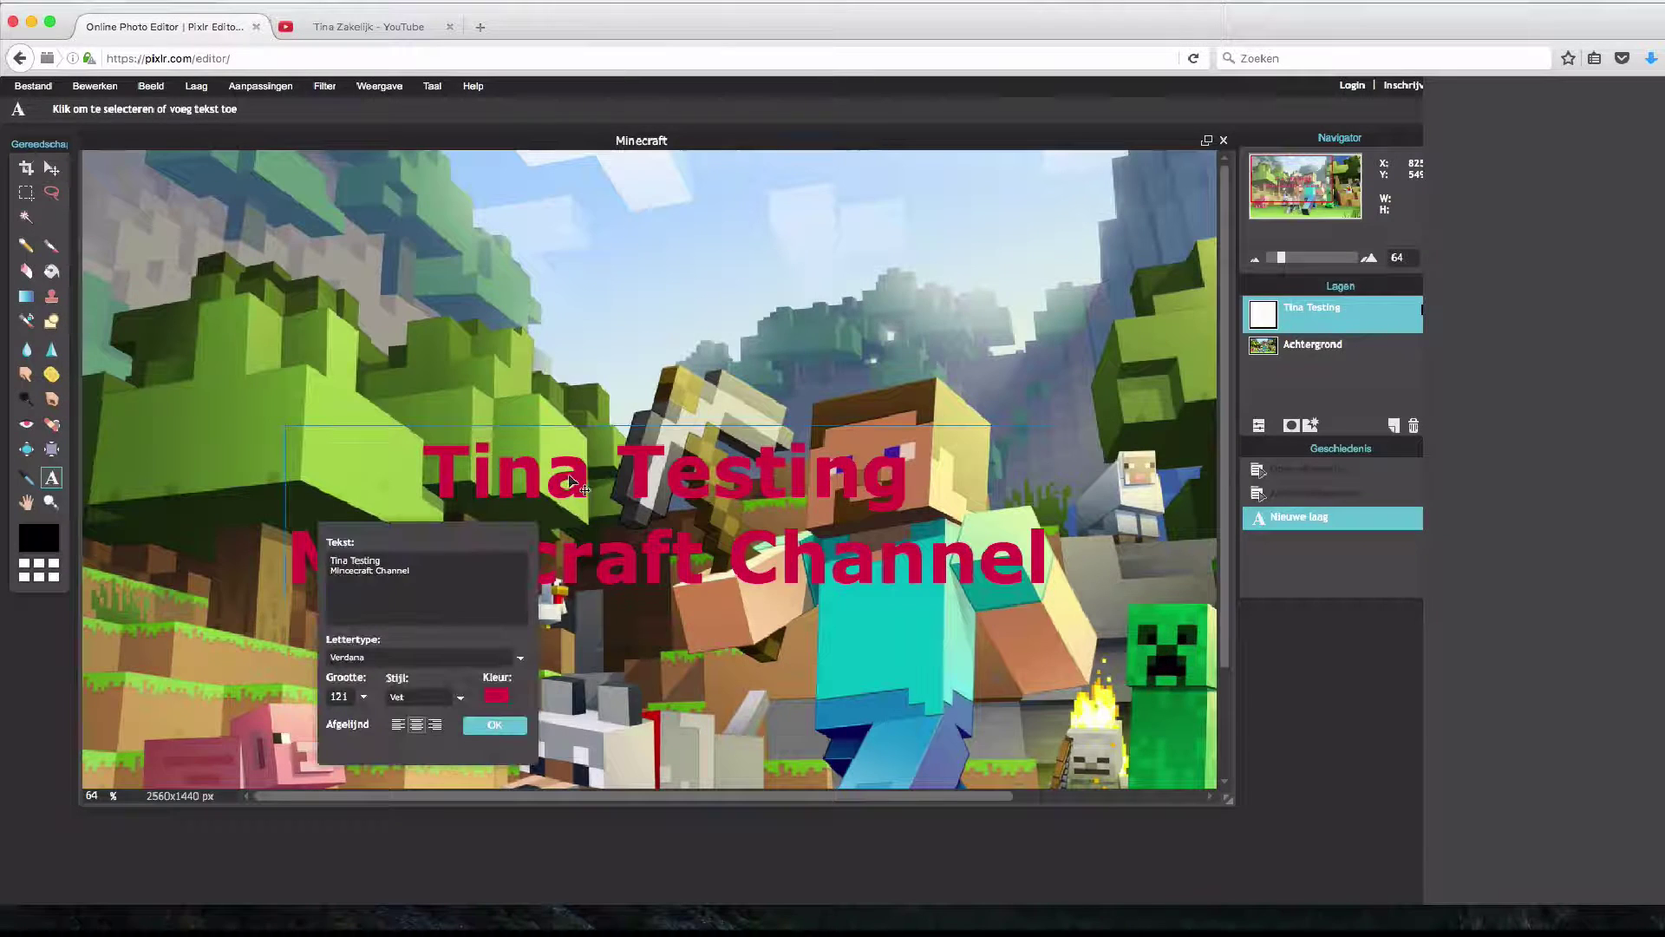
left_click_drag(579, 481, 579, 515)
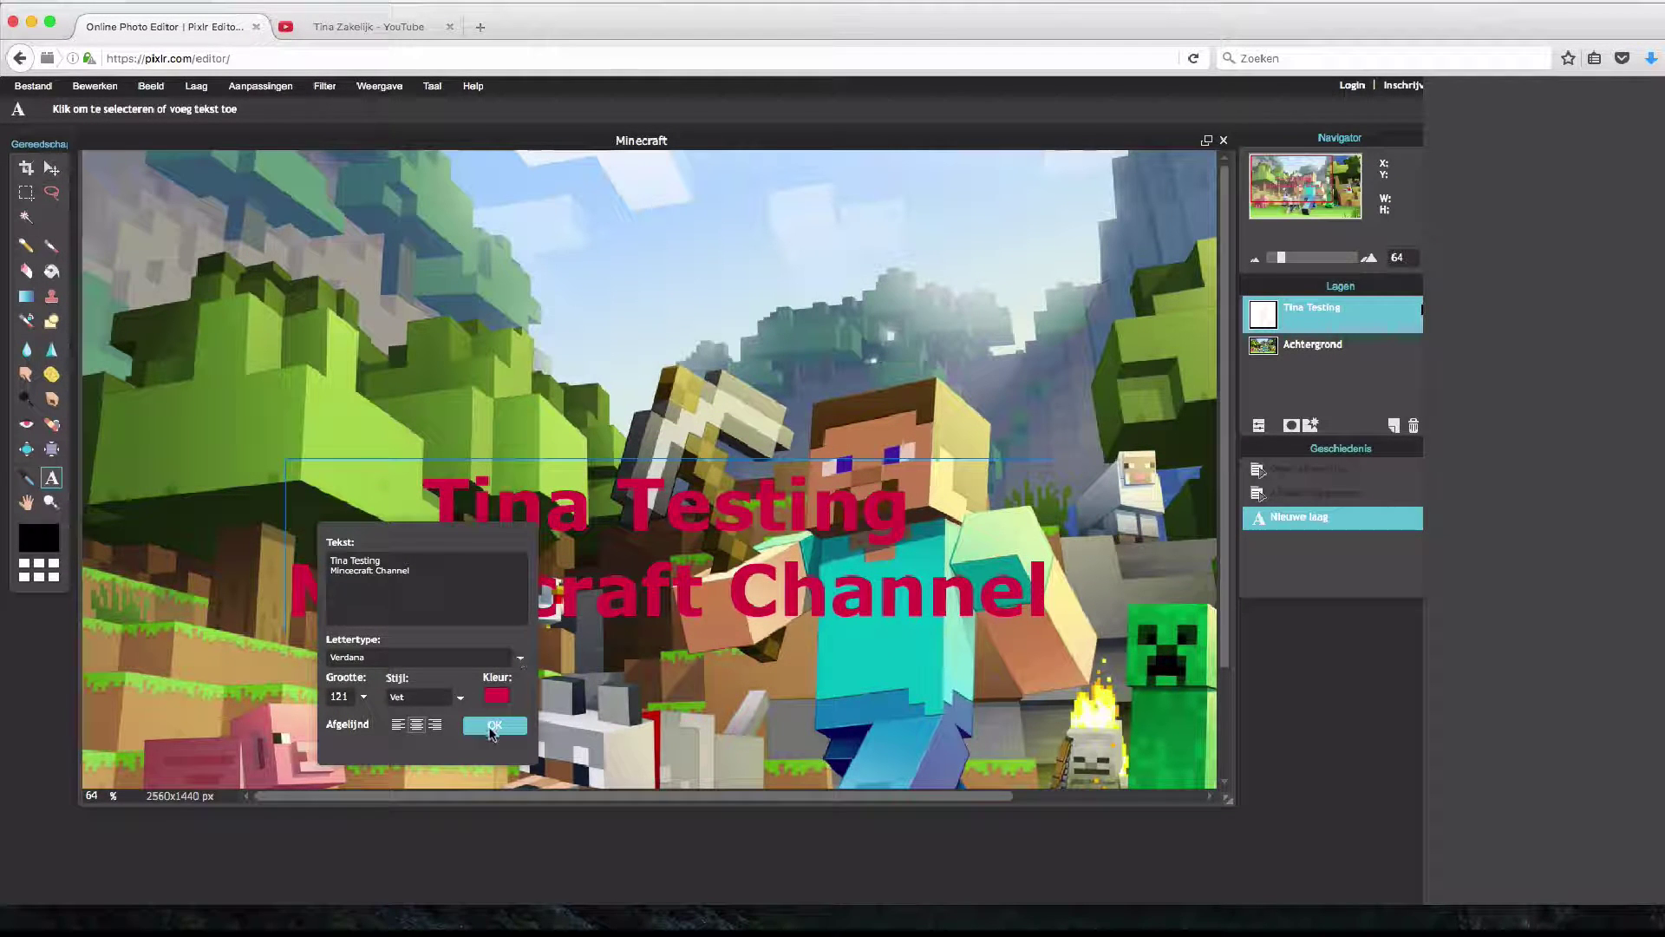
left_click(492, 729)
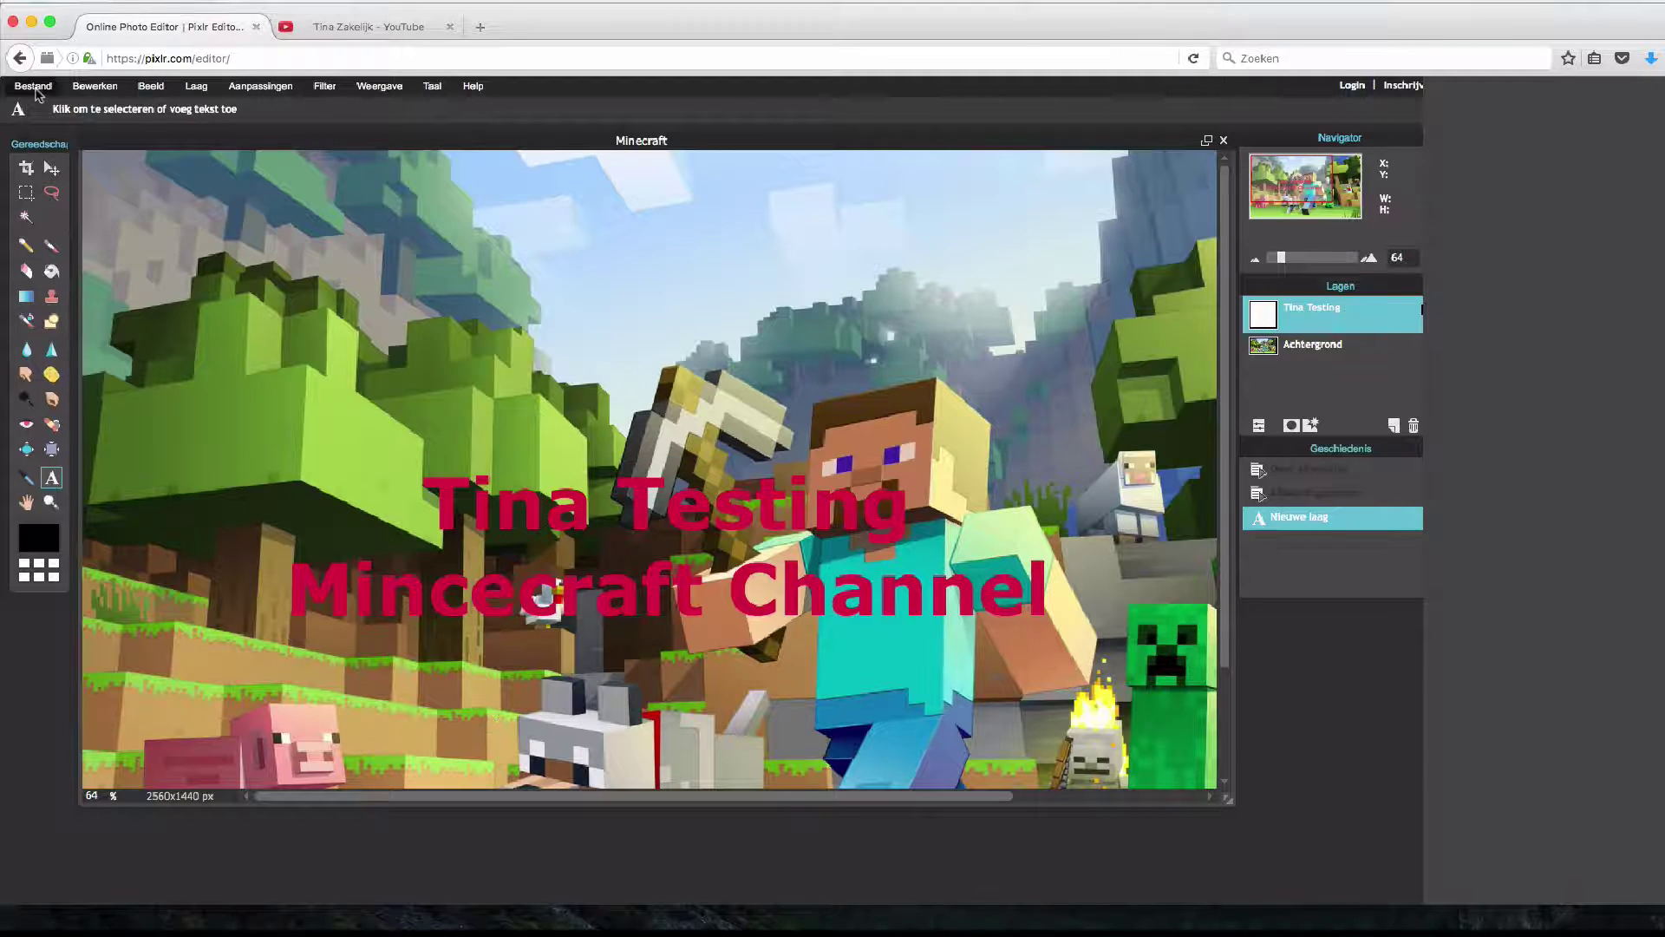
Re-save the banner as Minecraft.png in PNG format, replacing the existing Desktop file.
left_click(33, 86)
left_click(44, 188)
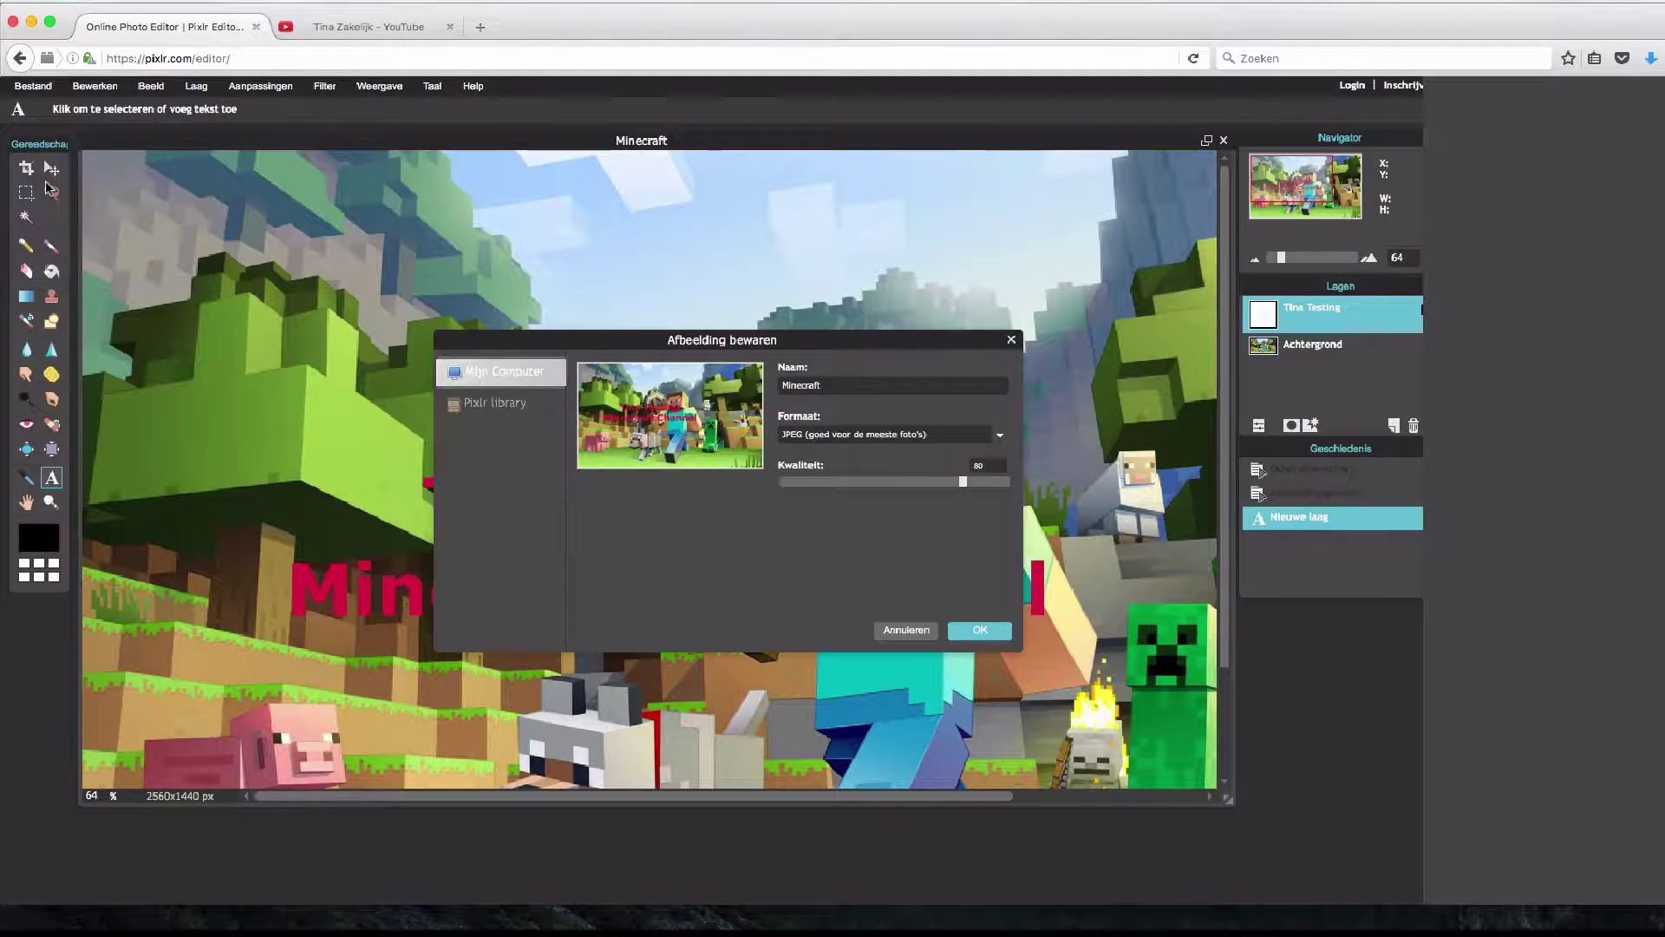
left_click(945, 435)
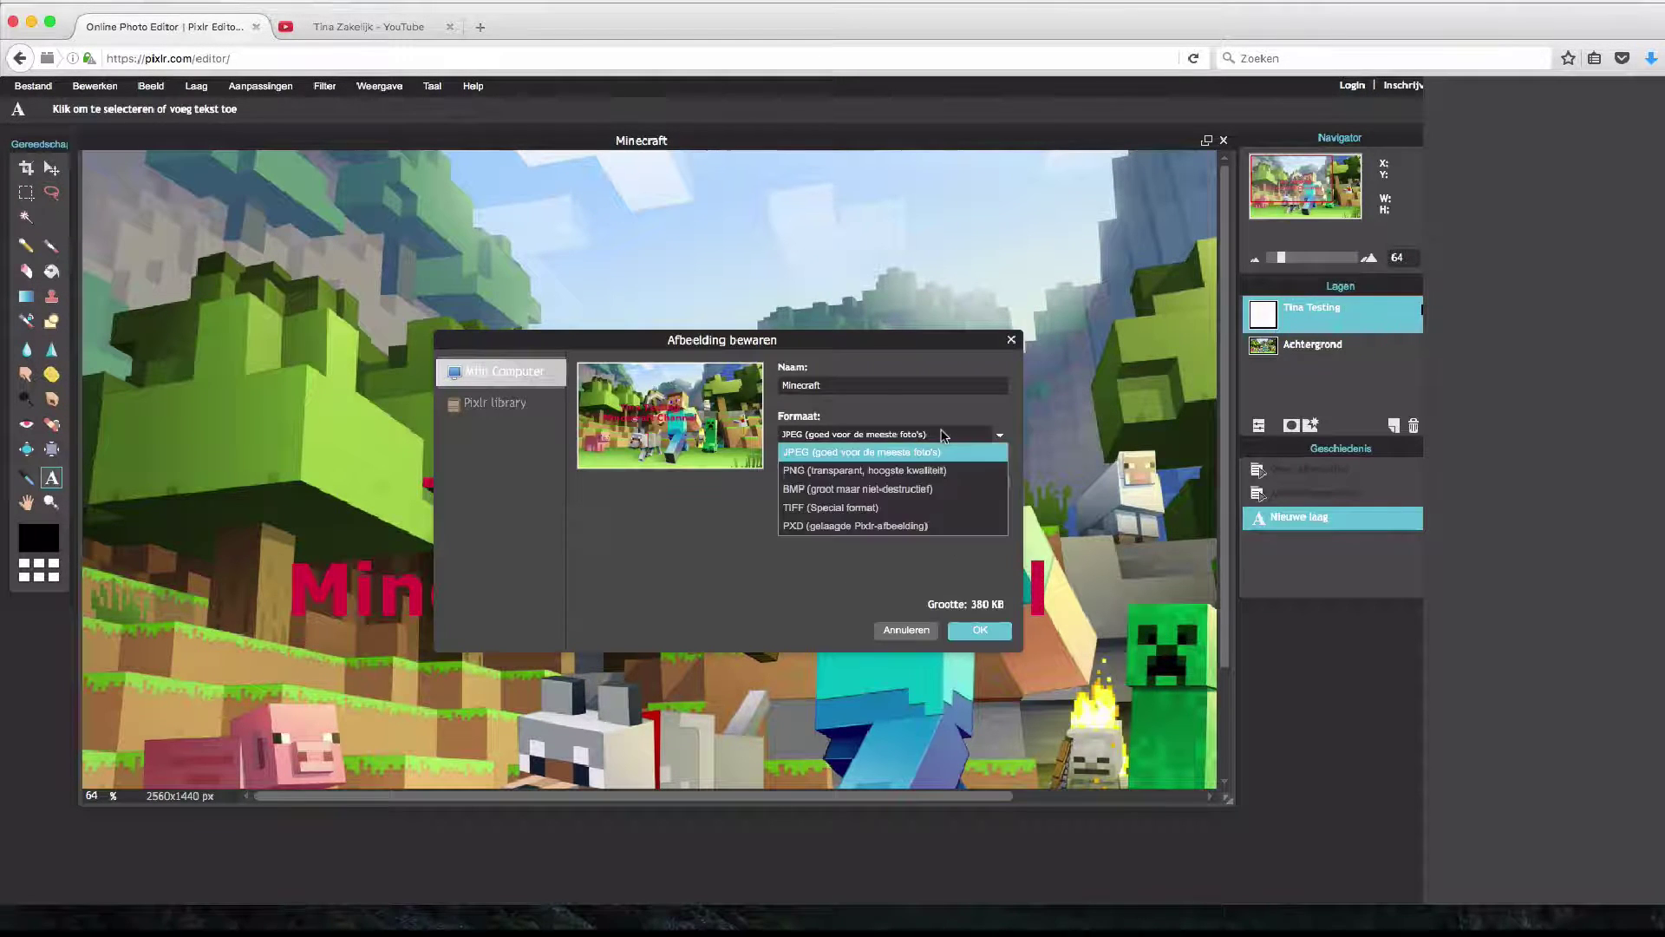
left_click(923, 471)
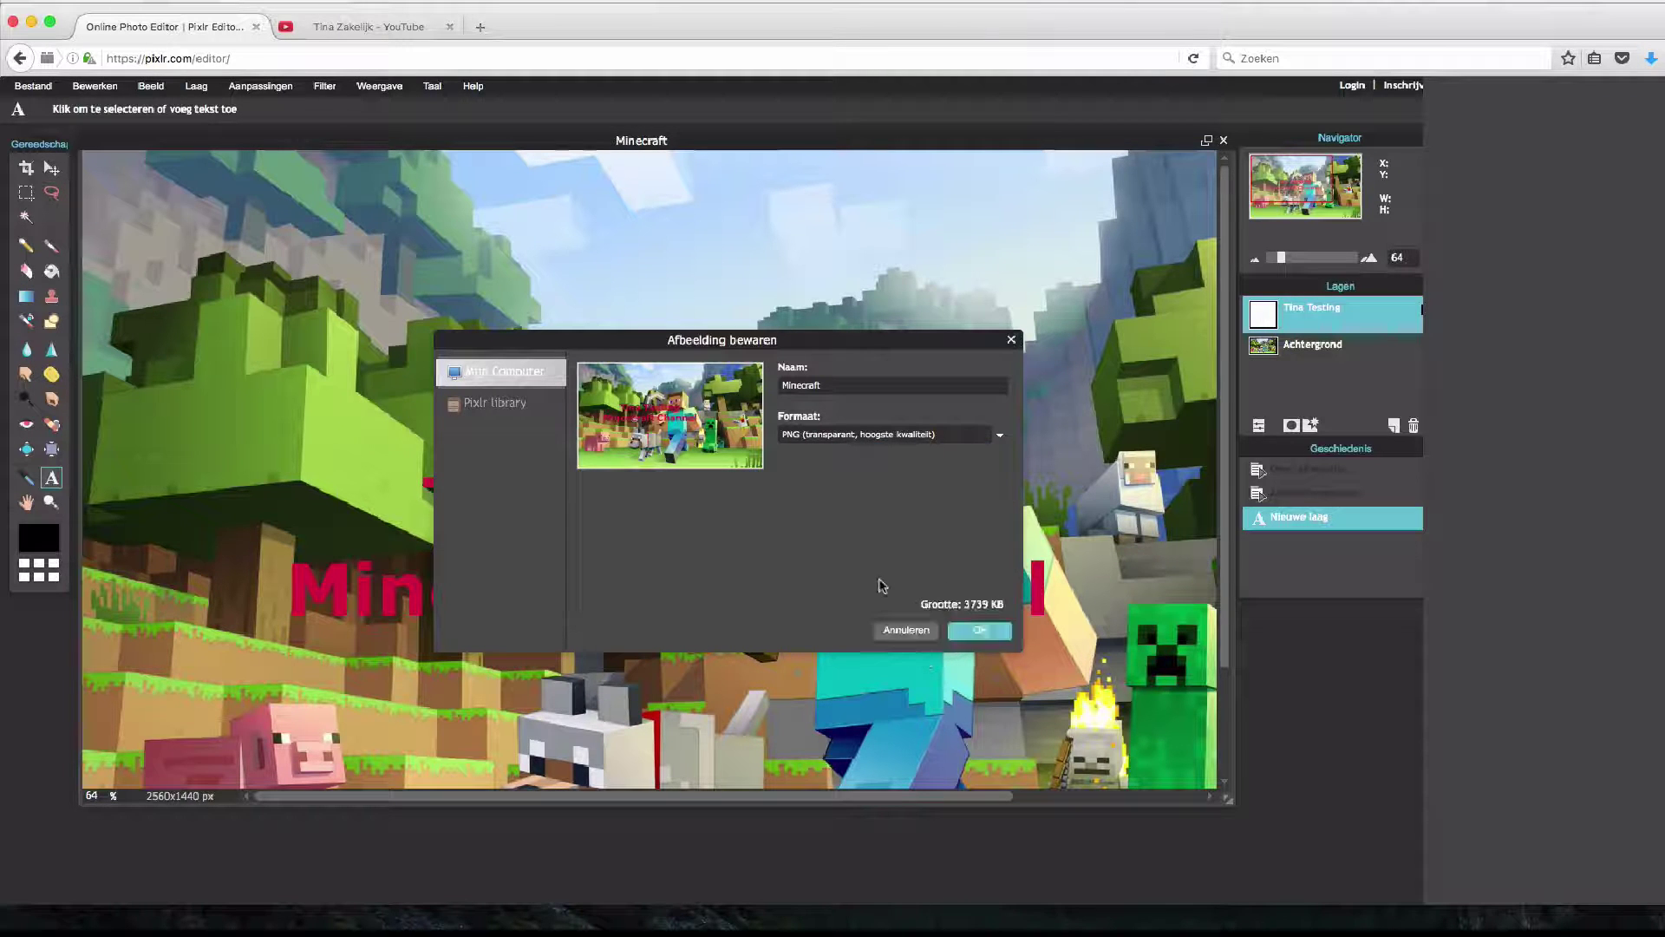
left_click(959, 632)
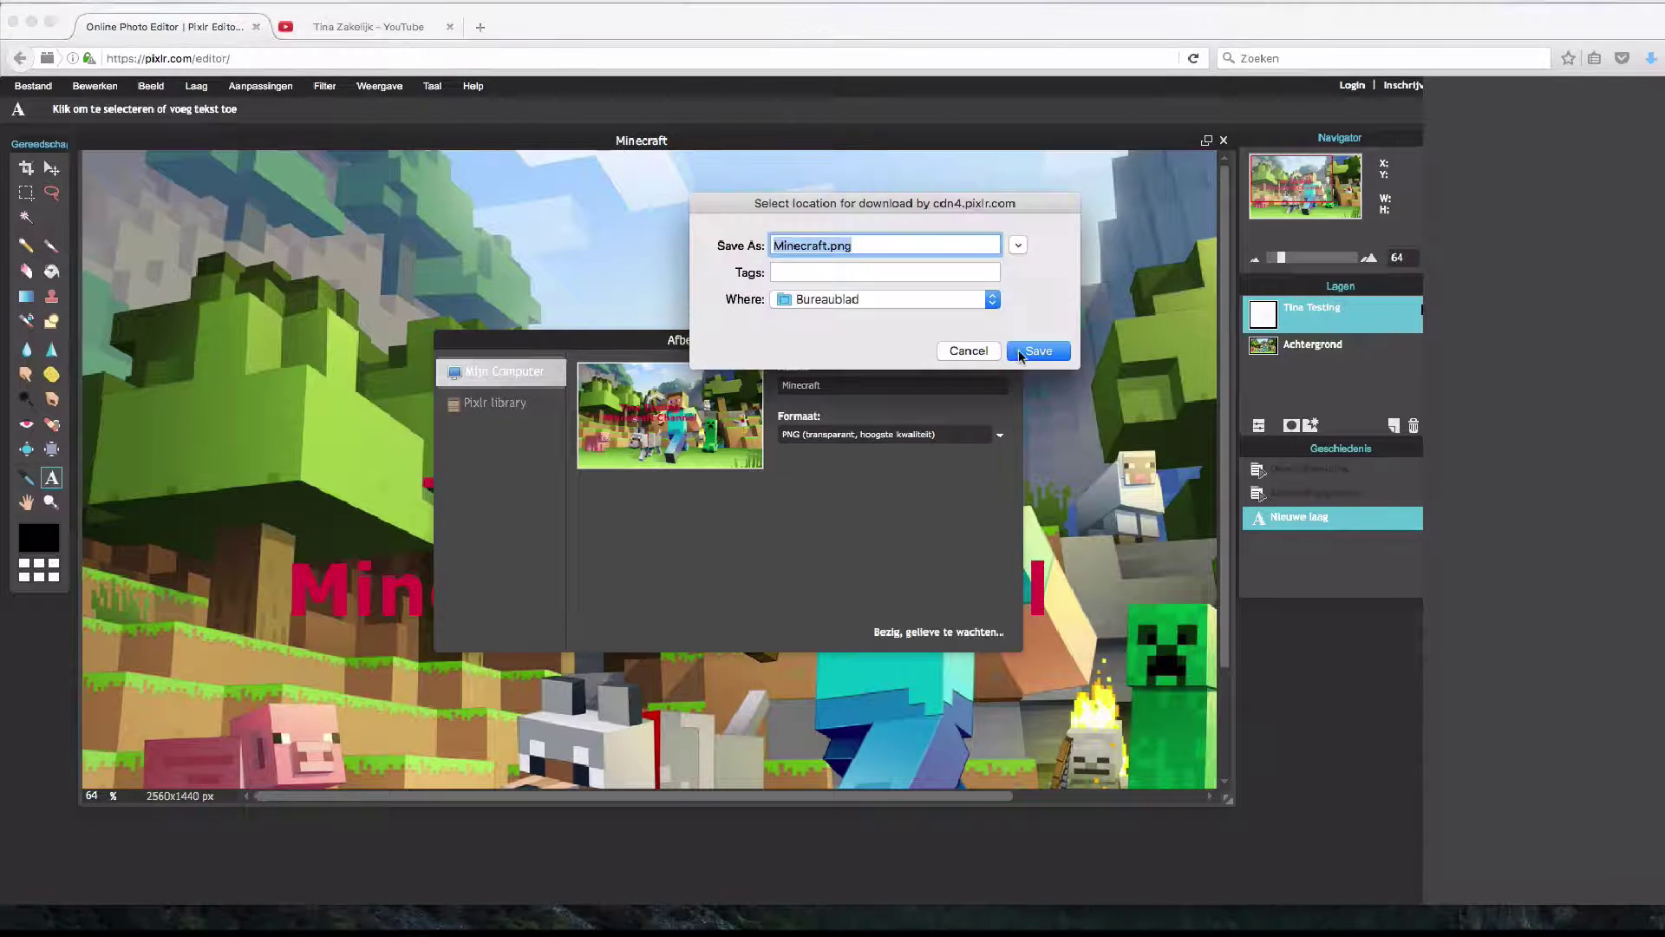
left_click(1020, 354)
left_click(1013, 325)
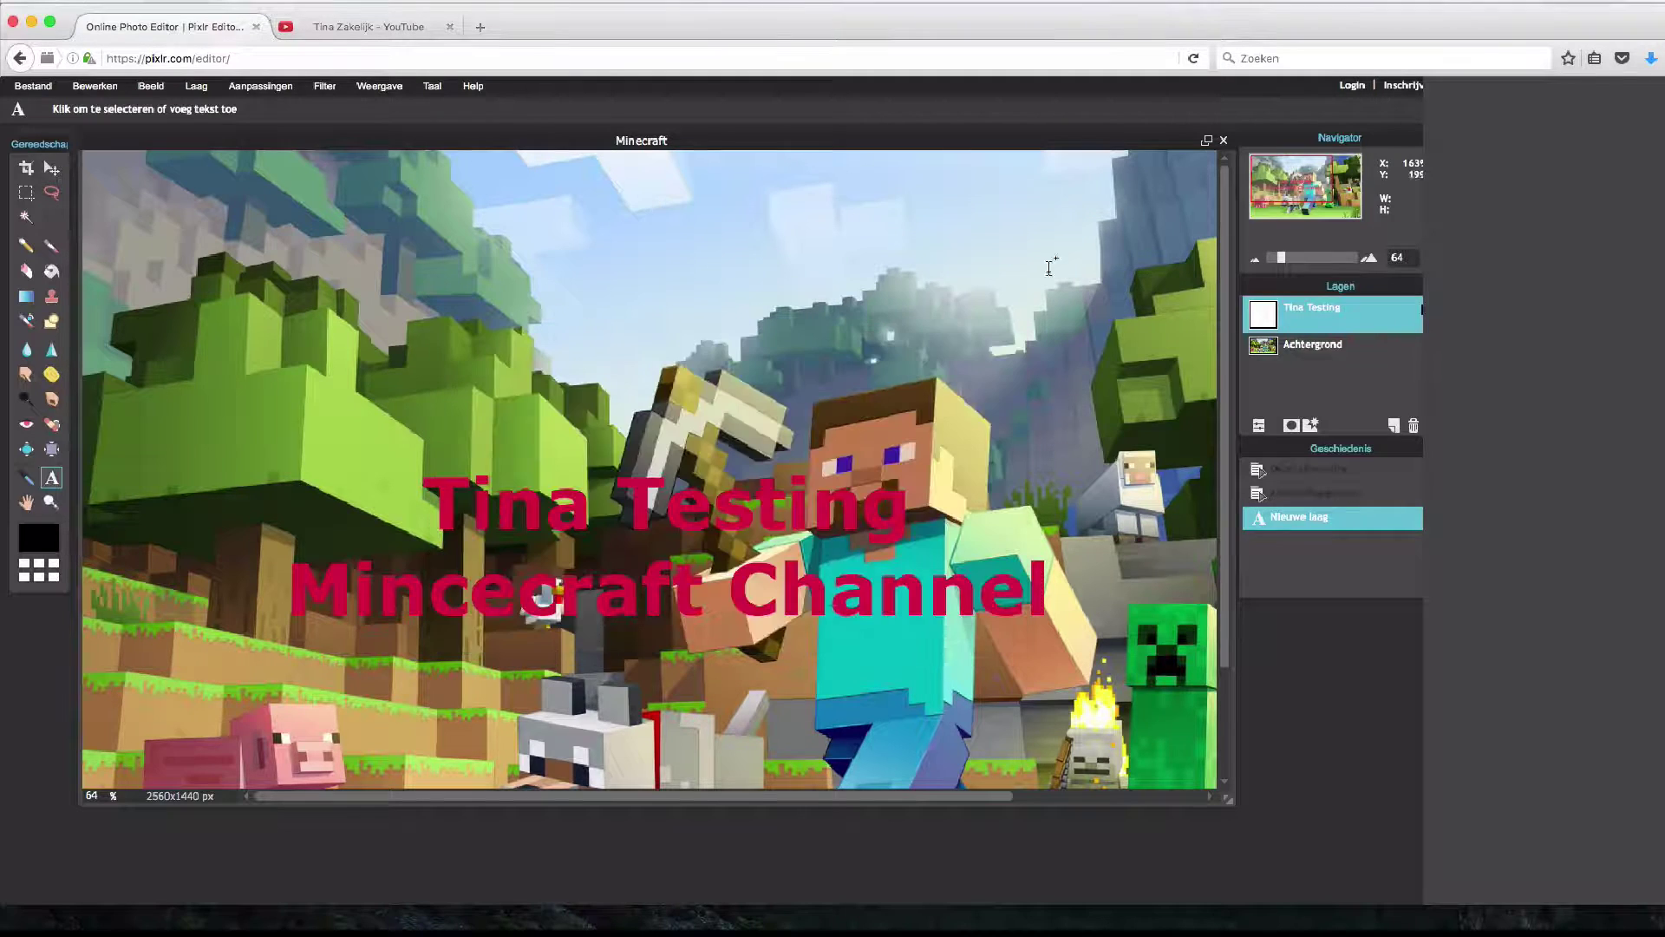
Return to the YouTube channel page via Creator Studio.
left_click(343, 26)
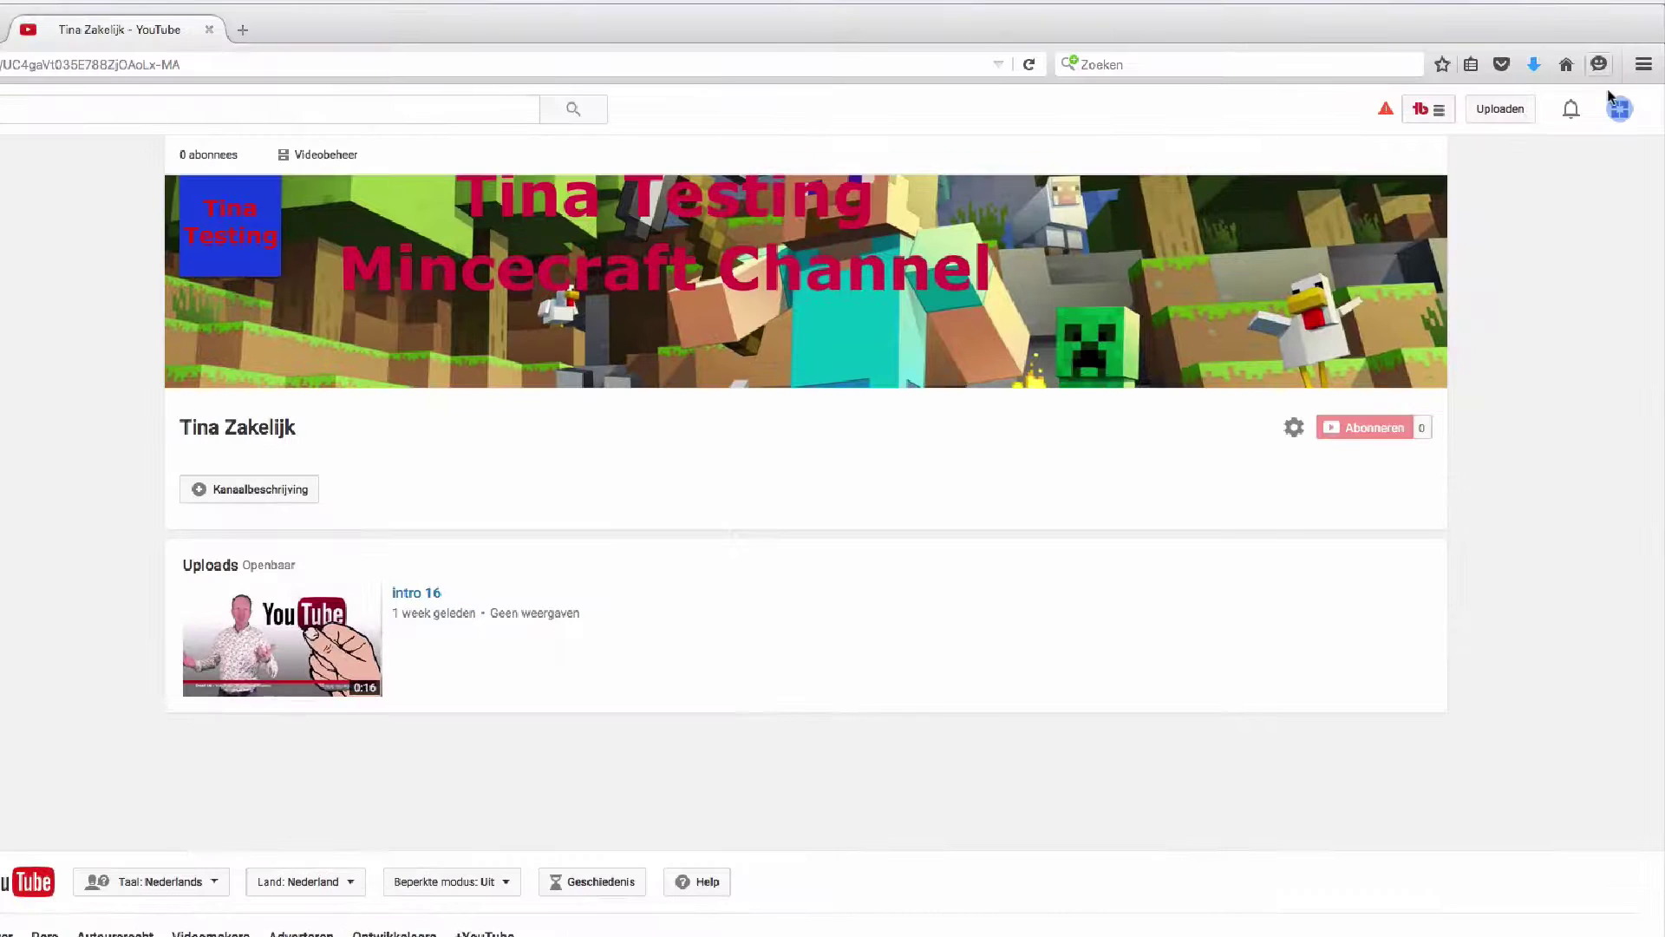
left_click(1619, 117)
left_click(1492, 256)
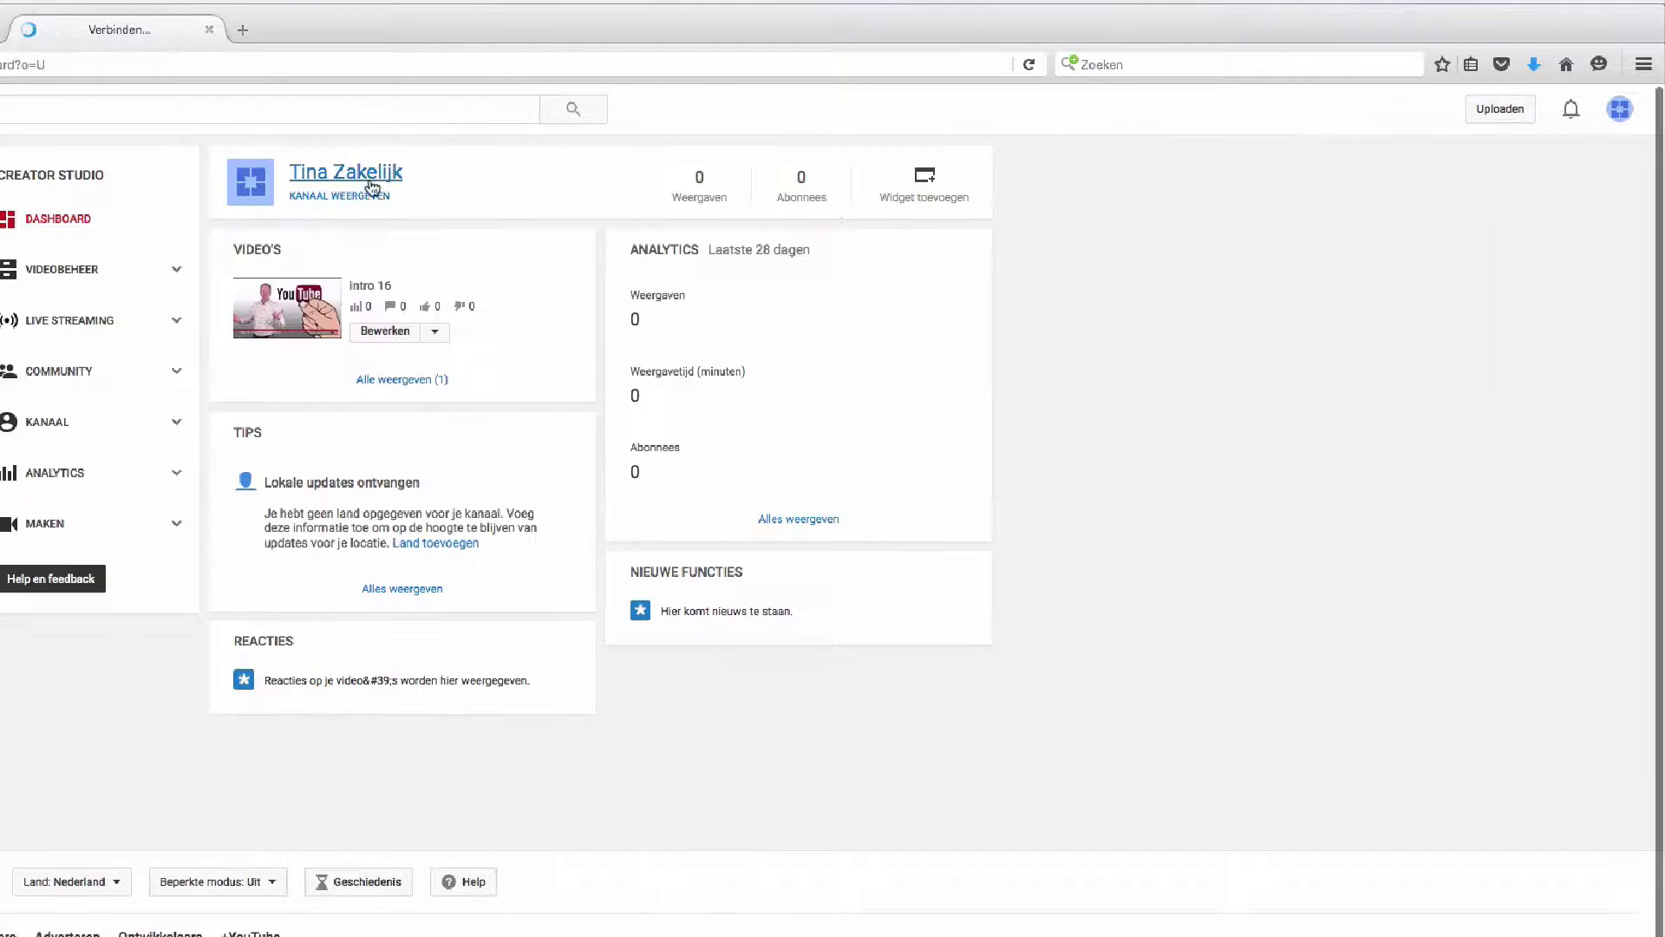
left_click(364, 196)
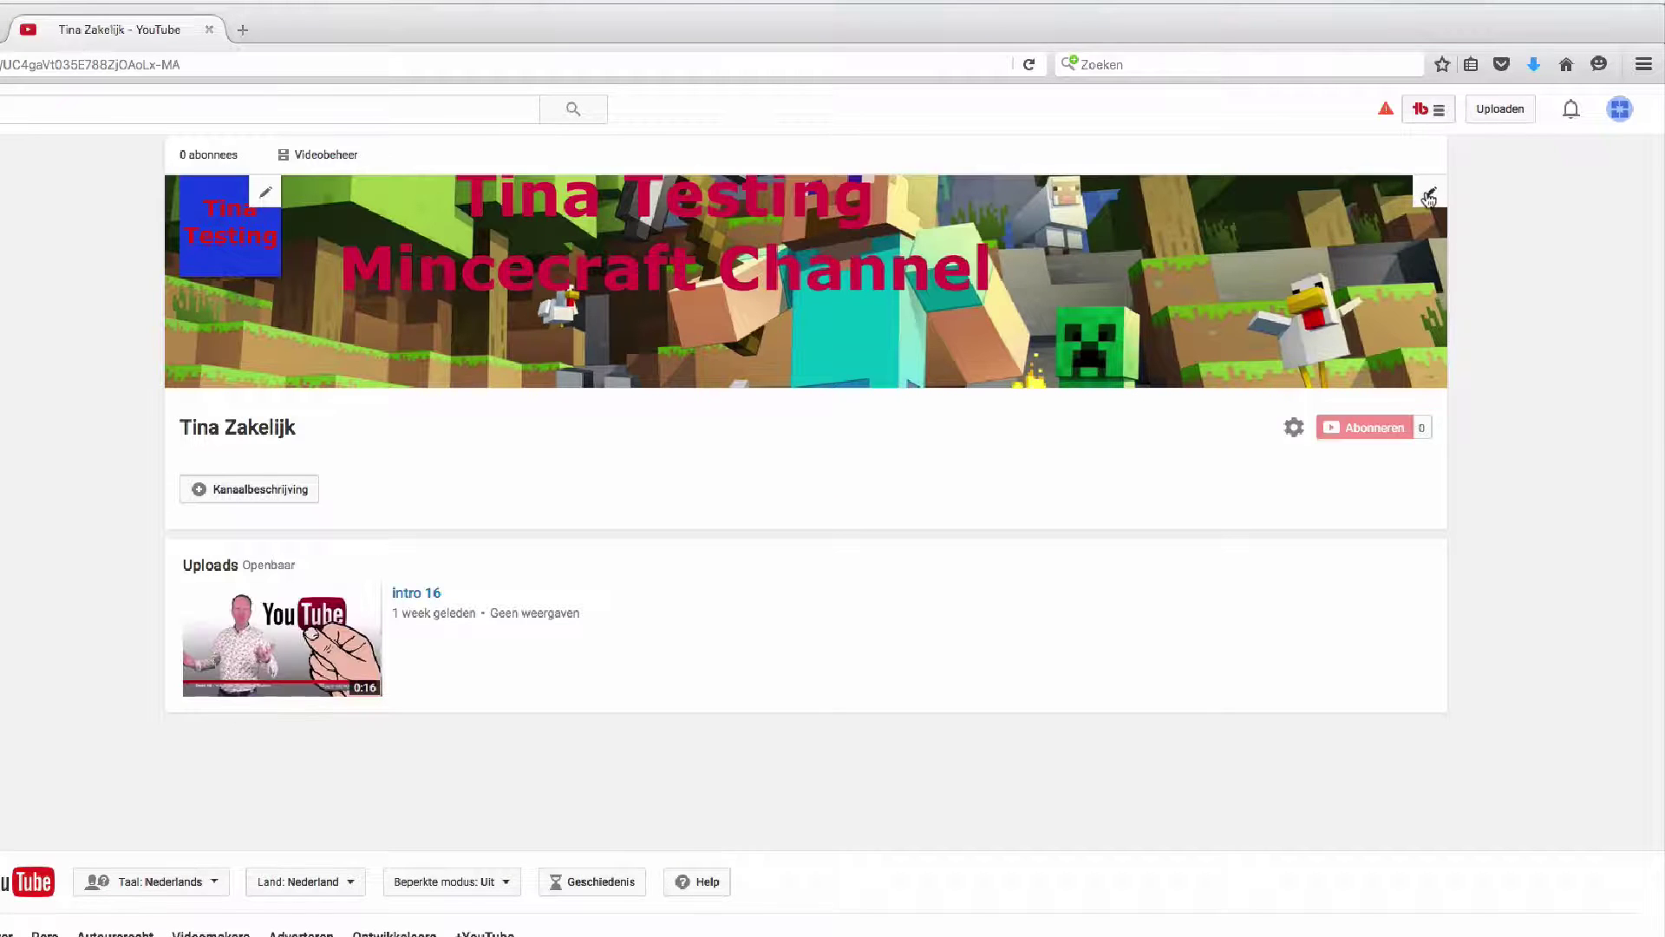
Replace the channel banner with the updated Minecraft.png from the computer.
left_click(1315, 226)
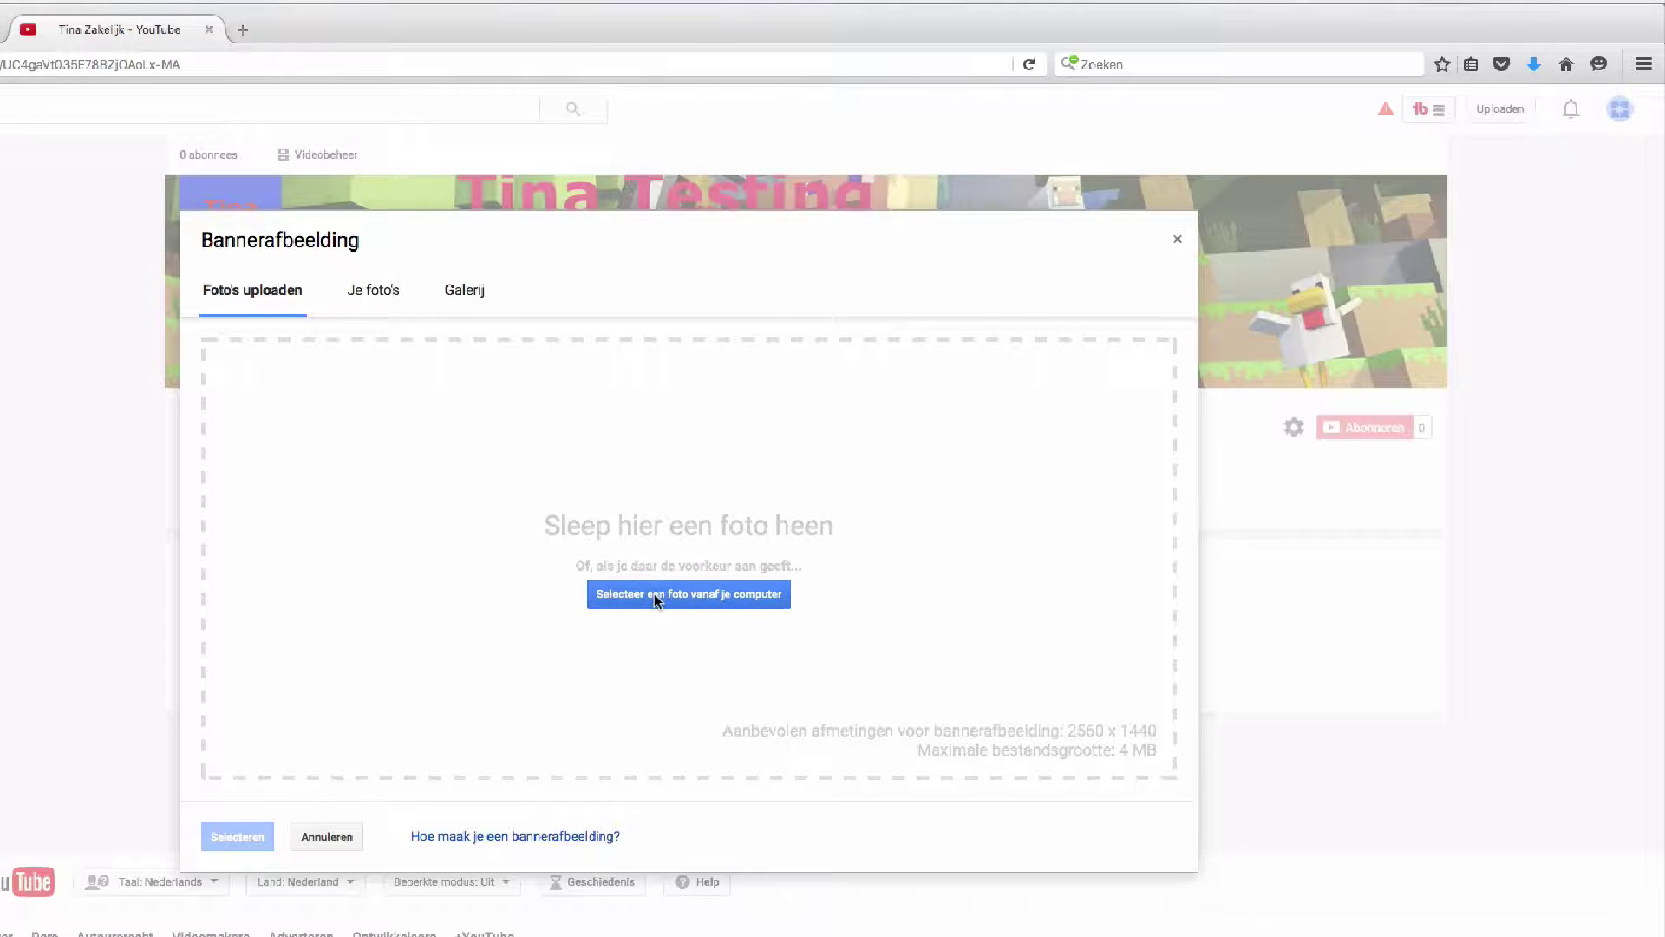
left_click(655, 600)
double_click(455, 218)
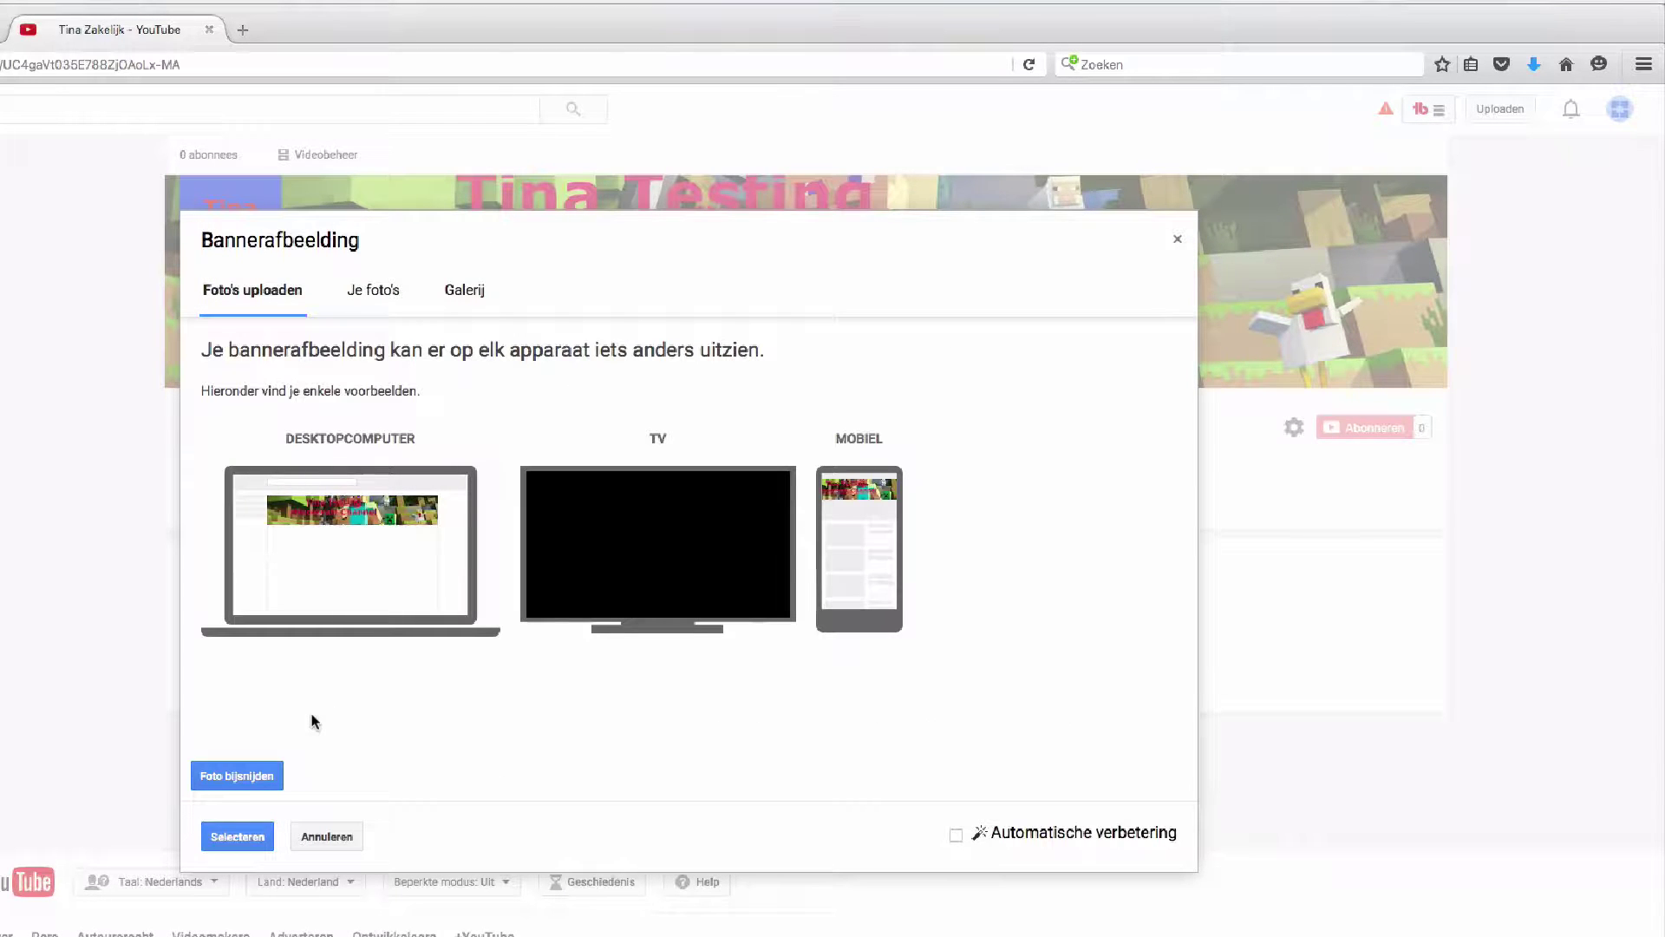
left_click(242, 842)
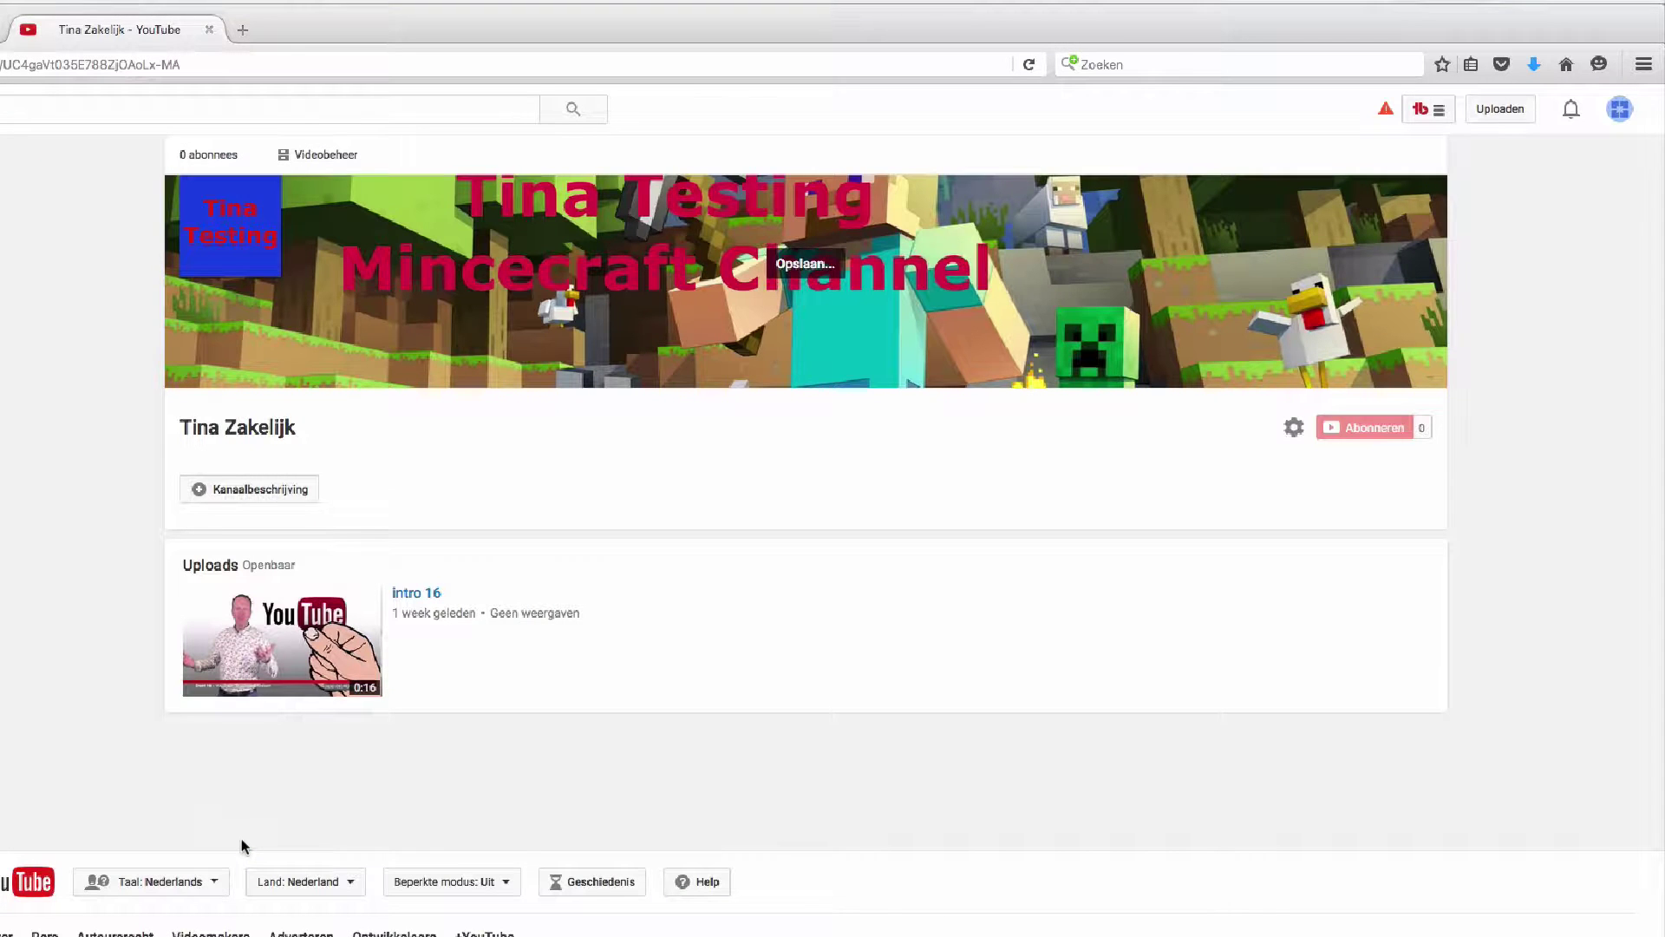